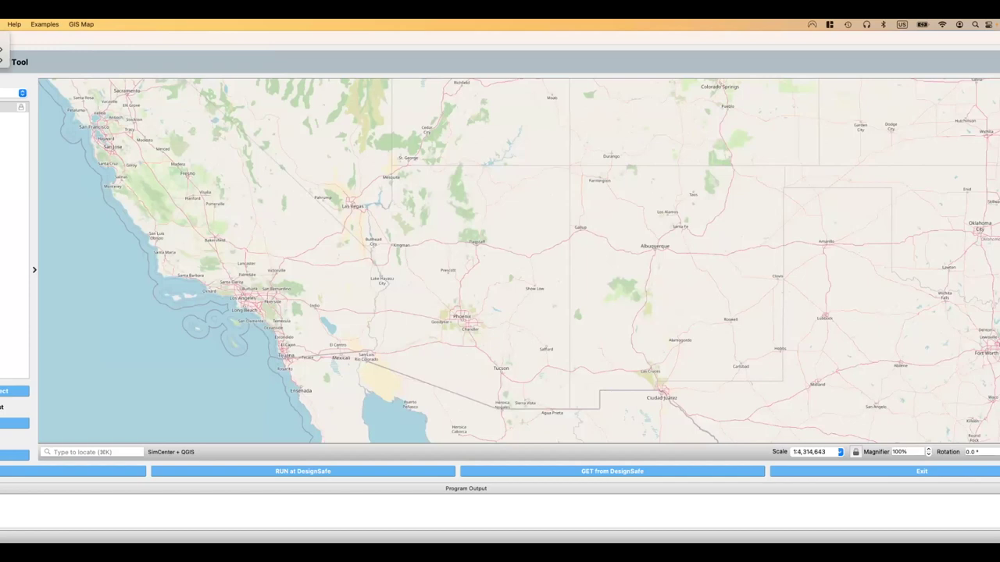
Review the list of available examples in the examples manager and close it without updating
click(33, 26)
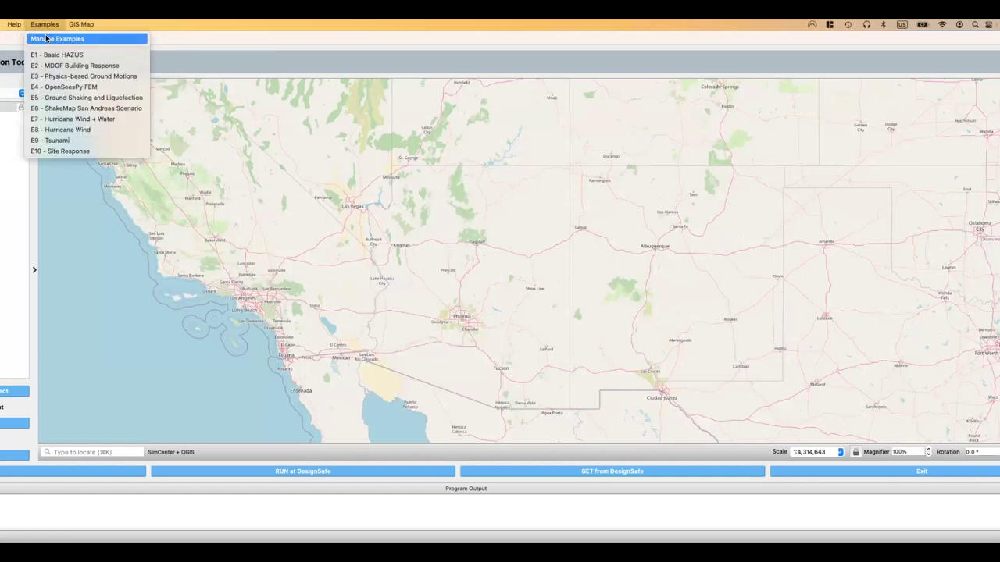
click(46, 39)
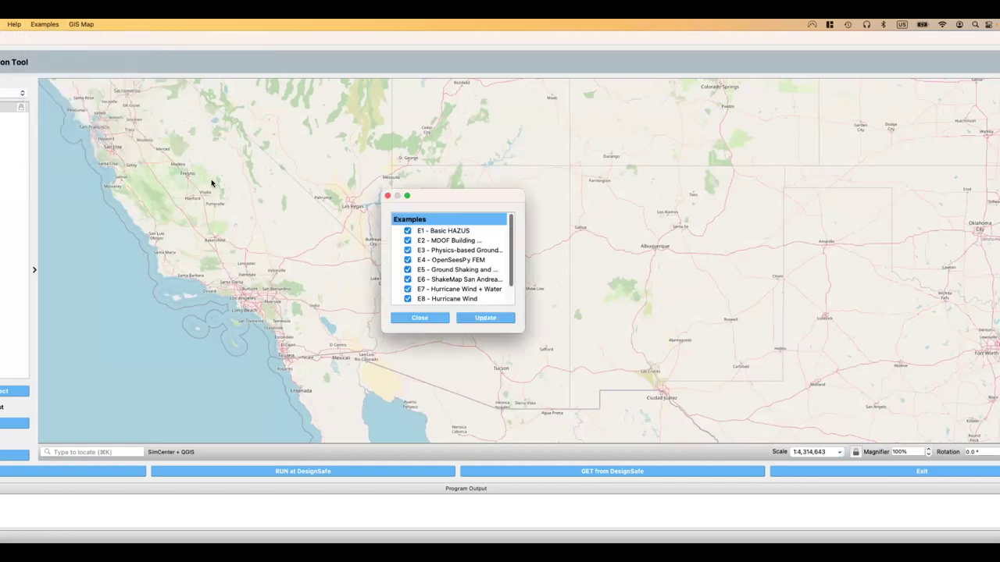
scroll(500, 250, down, 2)
scroll(469, 273, up, 2)
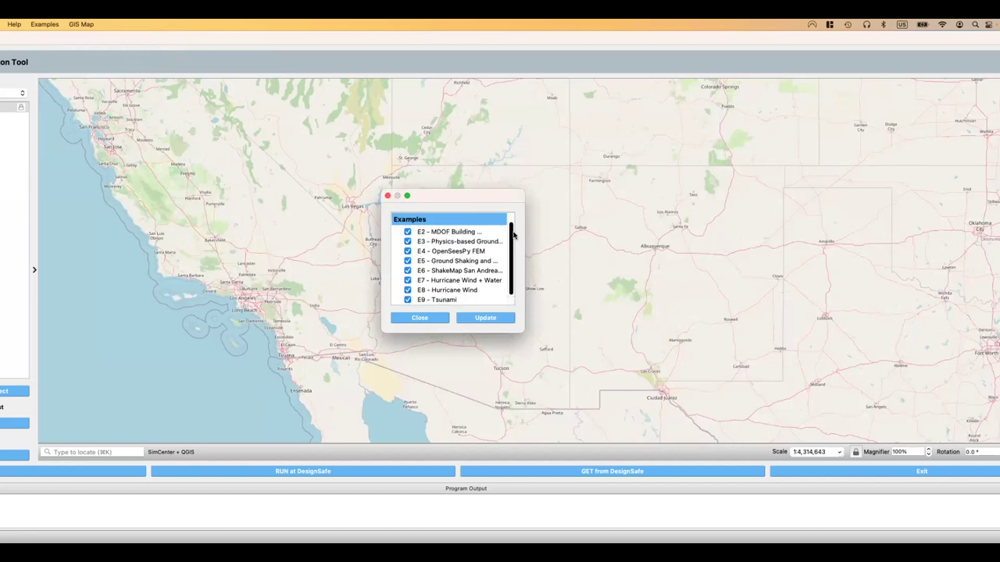
click(426, 317)
Load the E8 - Hurricane Wind example and examine its hazard layer and building footprints around Lake Charles on the map
click(51, 27)
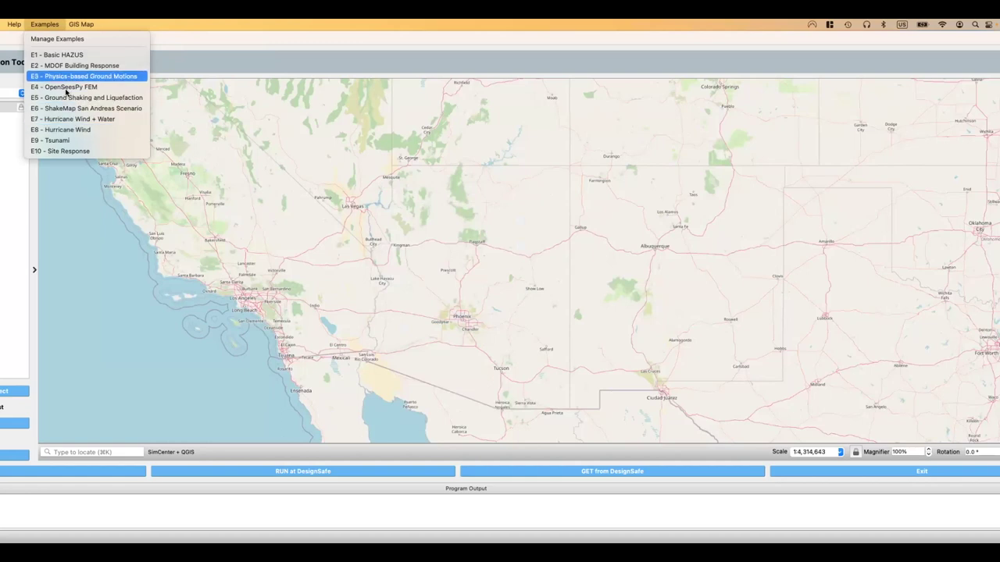
click(66, 130)
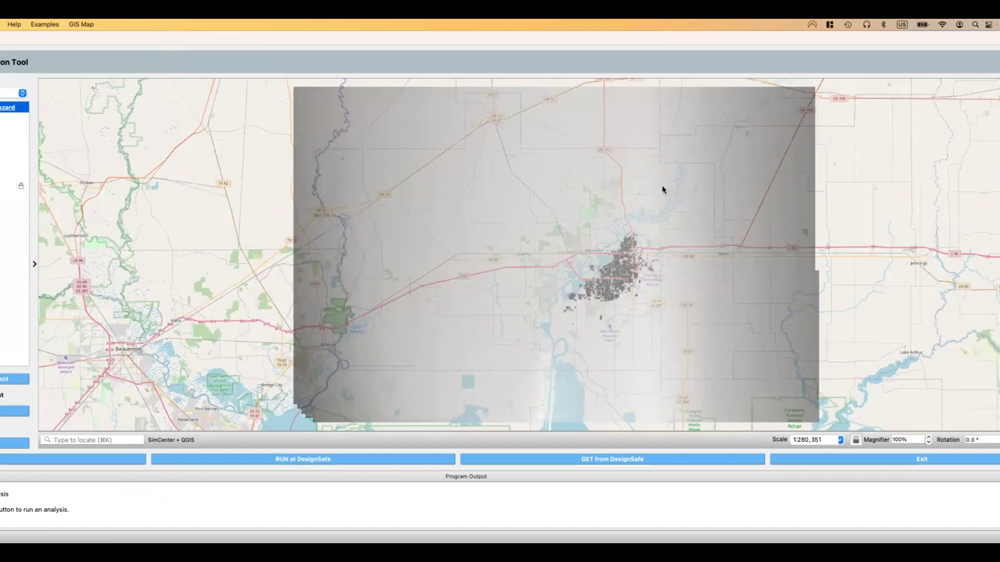
drag(592, 242, 444, 249)
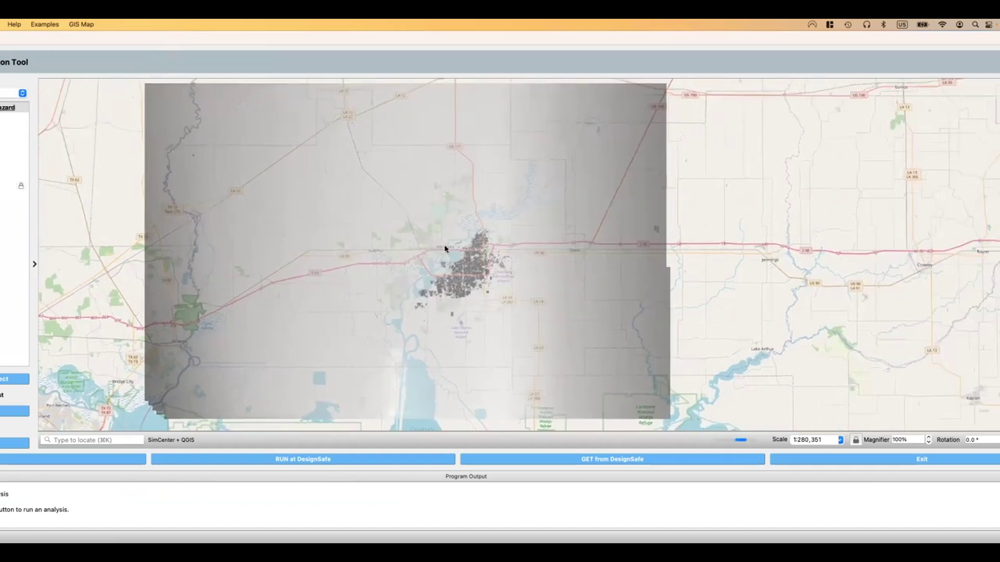
scroll(445, 249, down, 5)
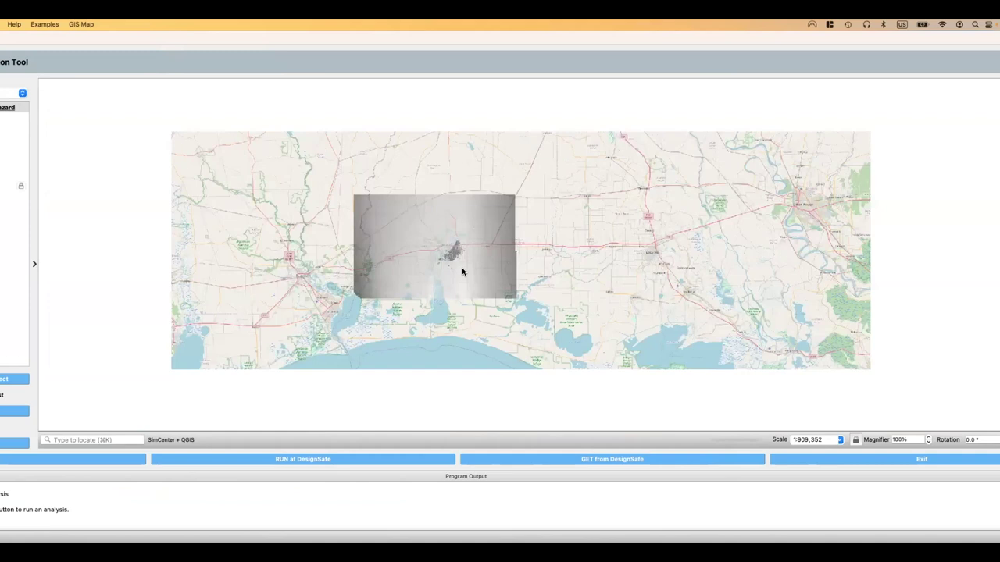
scroll(461, 267, down, 1)
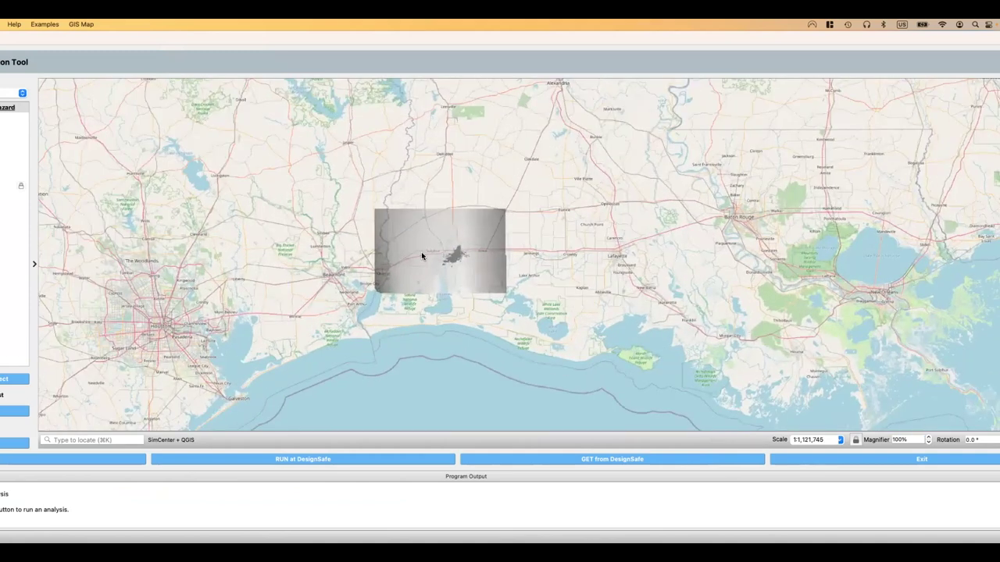
scroll(426, 255, up, 2)
scroll(468, 260, up, 4)
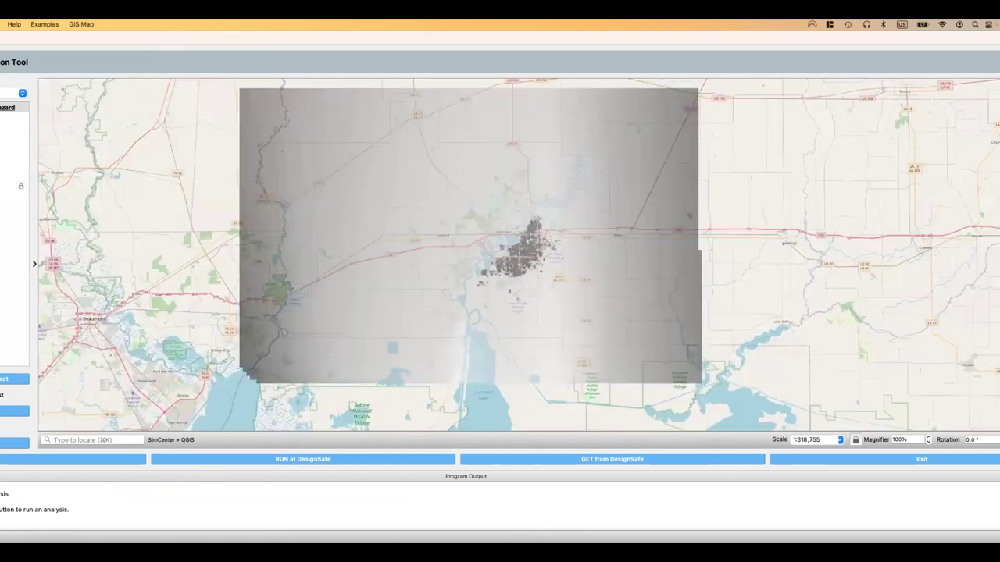
scroll(521, 260, up, 3)
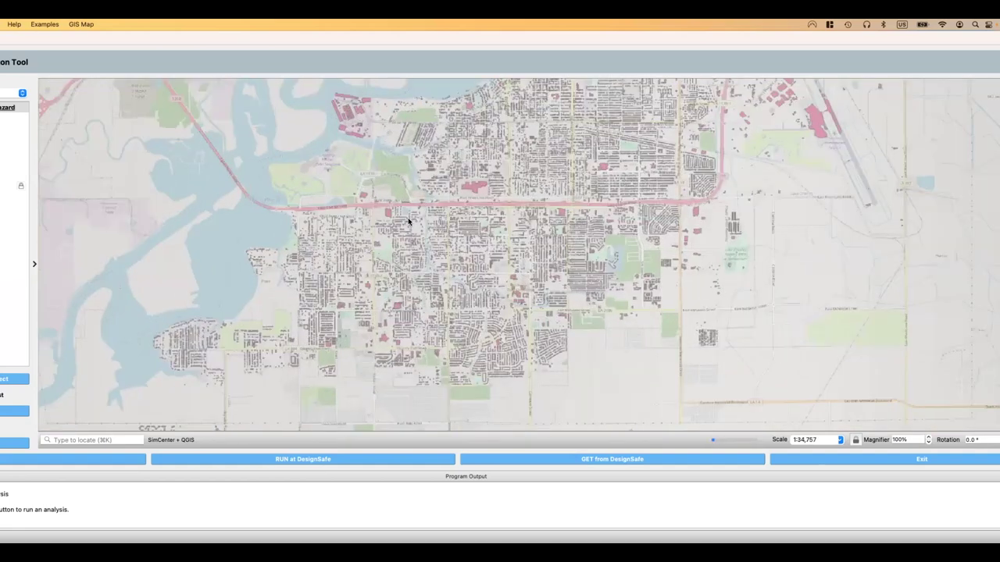
scroll(409, 221, up, 1)
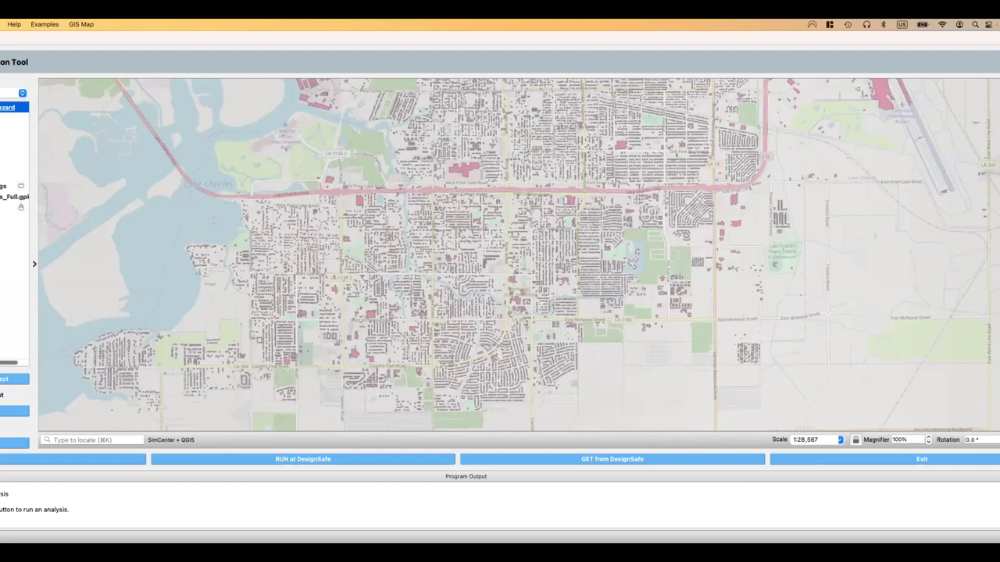
Turn on the feature count for the full buildings layer and narrow the layer list to enlarge the map
right_click(16, 197)
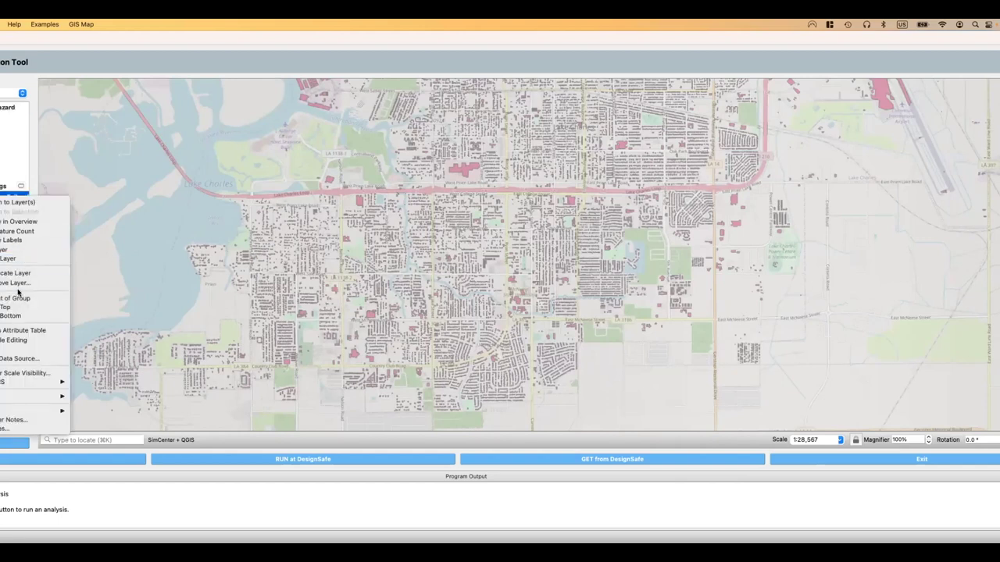
click(15, 231)
drag(35, 264, 15, 253)
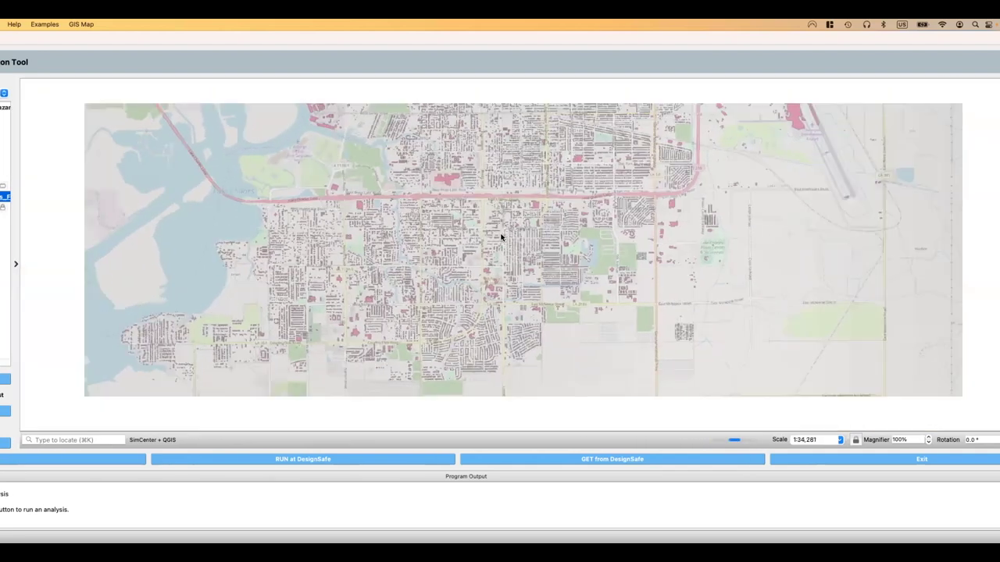
Examine the individual building footprints in the Lake Charles neighbourhoods at closer map scales
scroll(538, 270, down, 1)
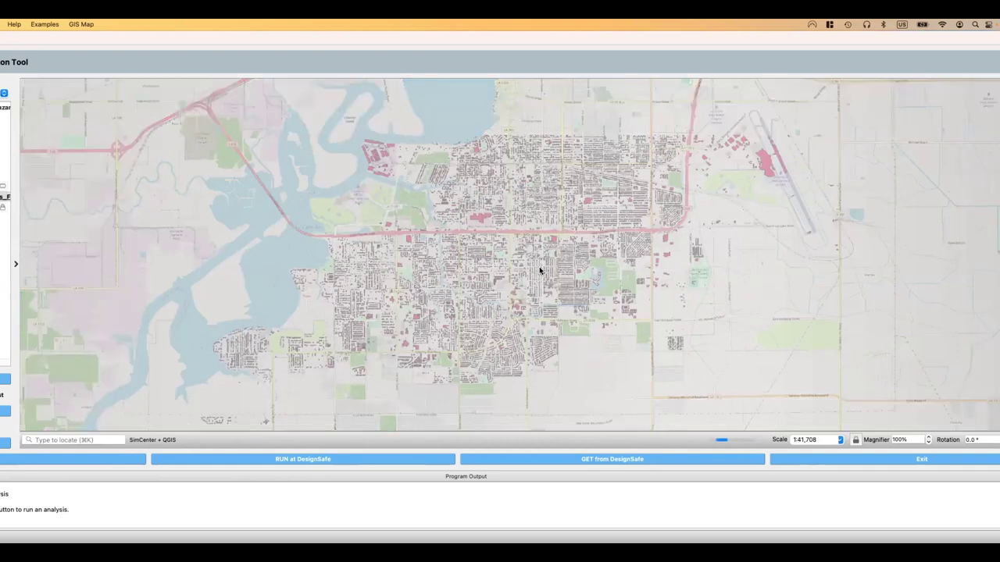
scroll(538, 270, up, 2)
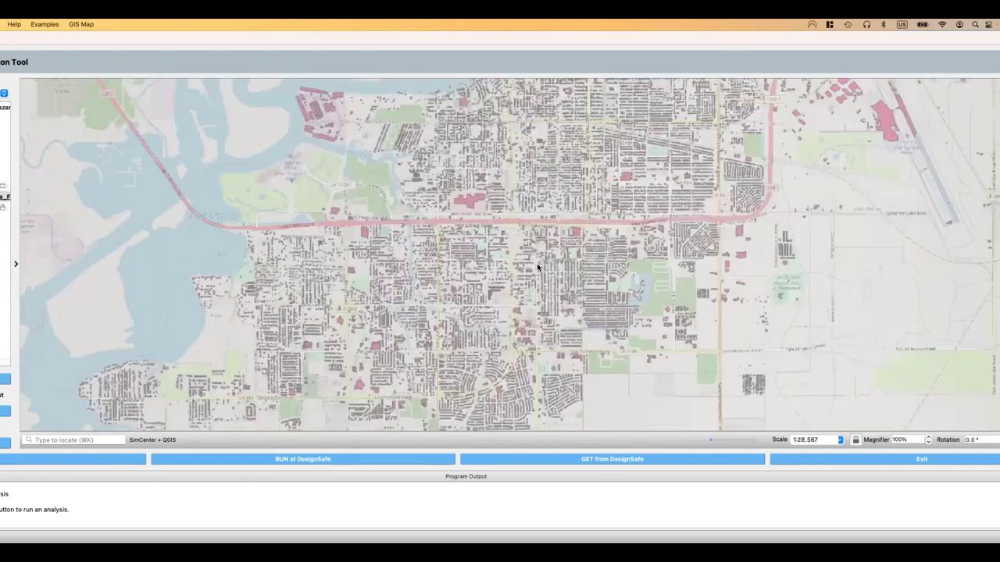
scroll(590, 279, up, 7)
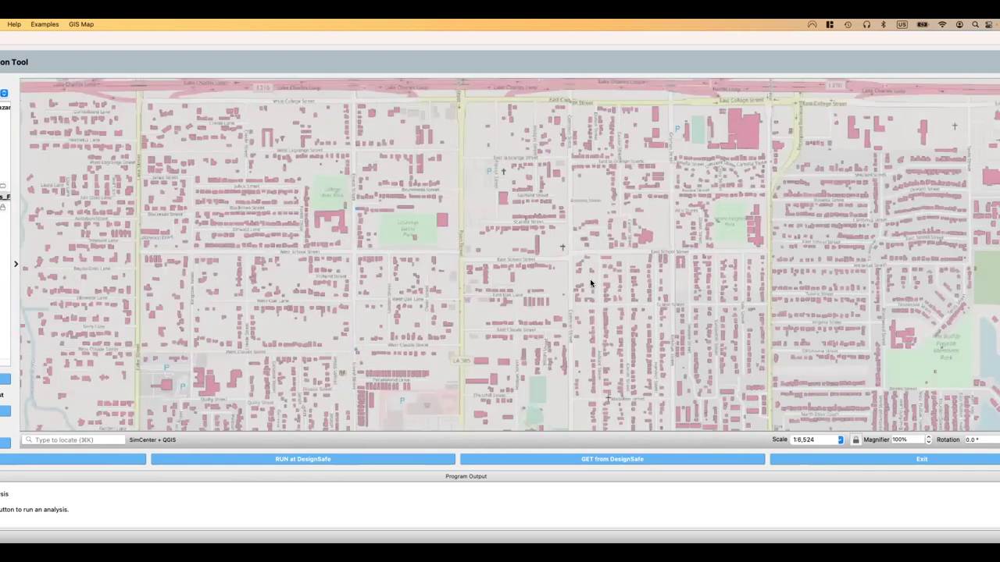
scroll(590, 279, up, 1)
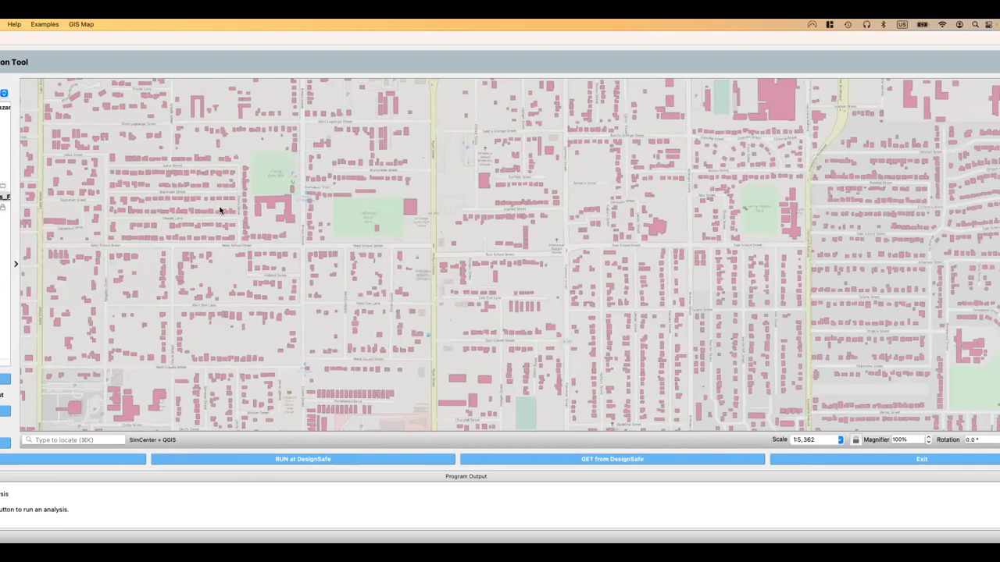
scroll(138, 221, down, 1)
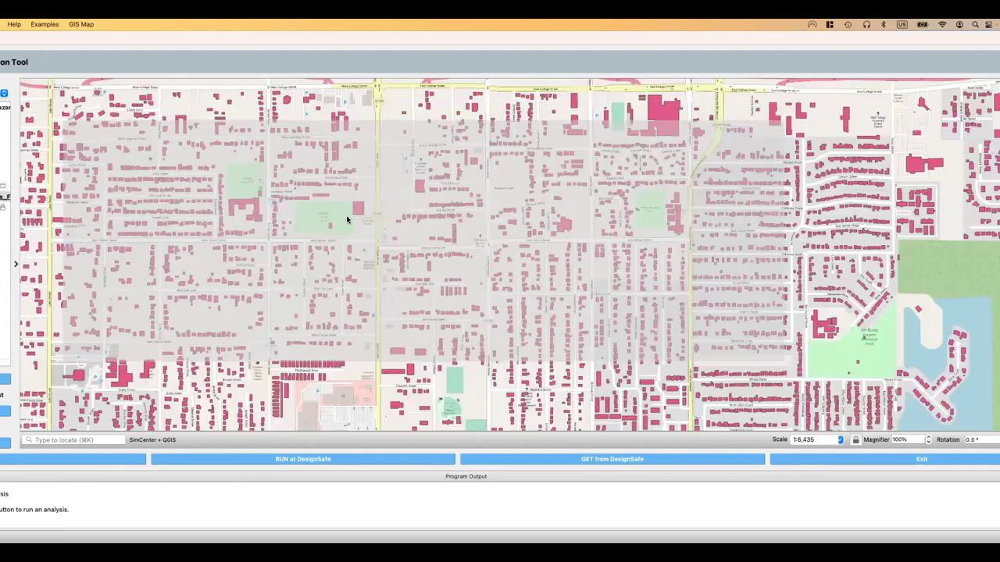
scroll(383, 230, down, 2)
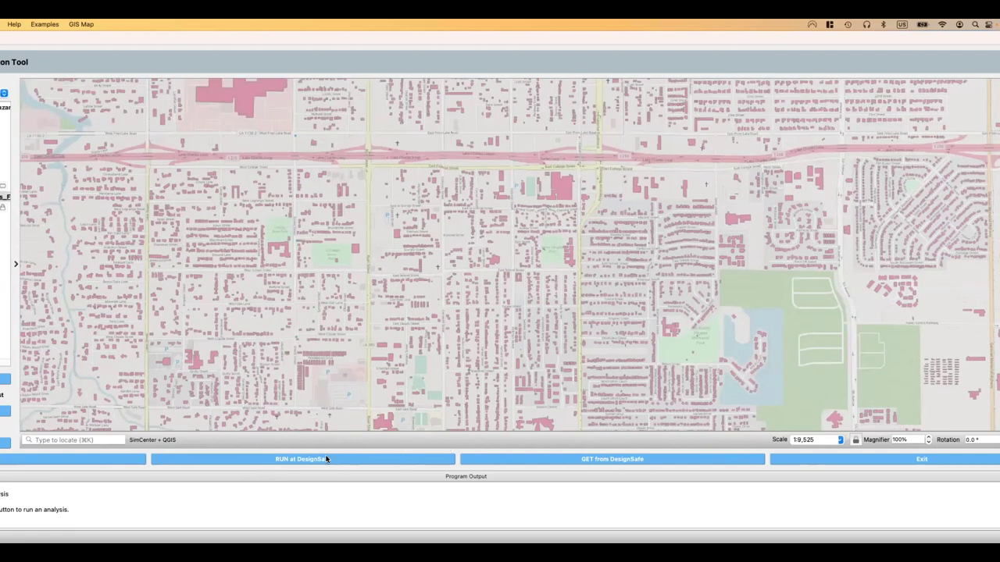
Start a remote run at DesignSafe, logging in with the already filled-in account credentials
click(327, 461)
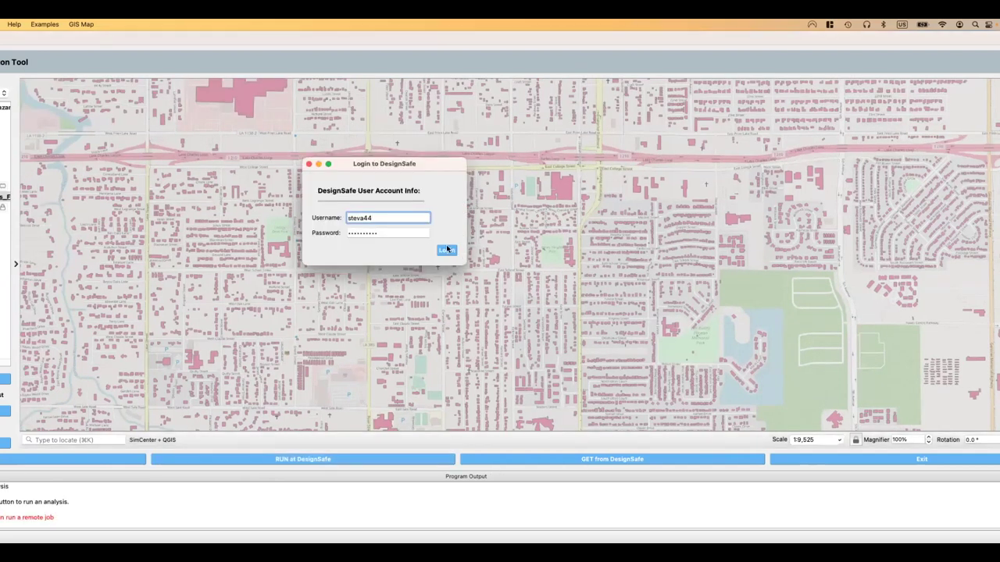
click(446, 250)
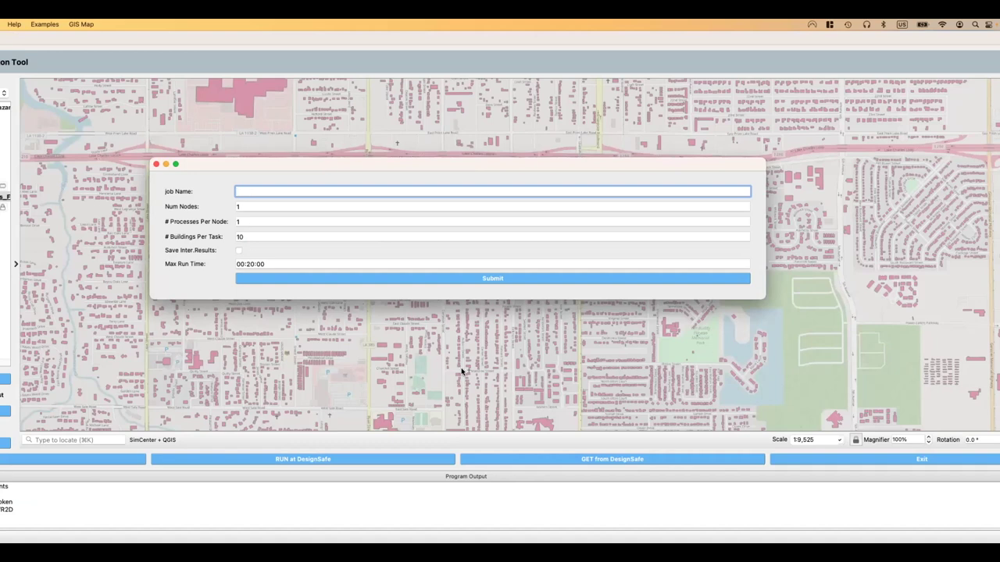
Review the remote job's node count, processes per node and buildings per task settings, and close the form without submitting
click(225, 206)
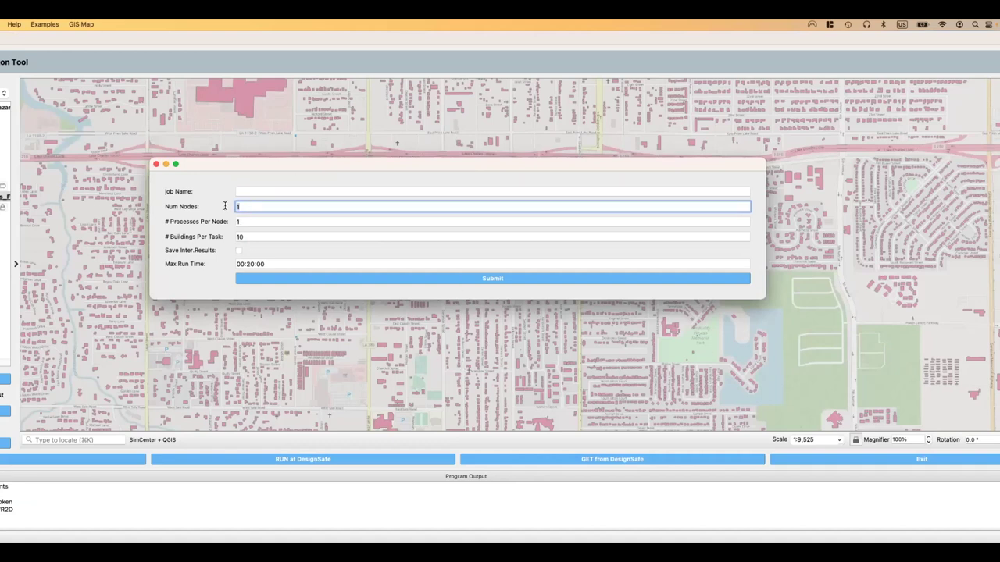
click(262, 221)
click(246, 203)
click(248, 221)
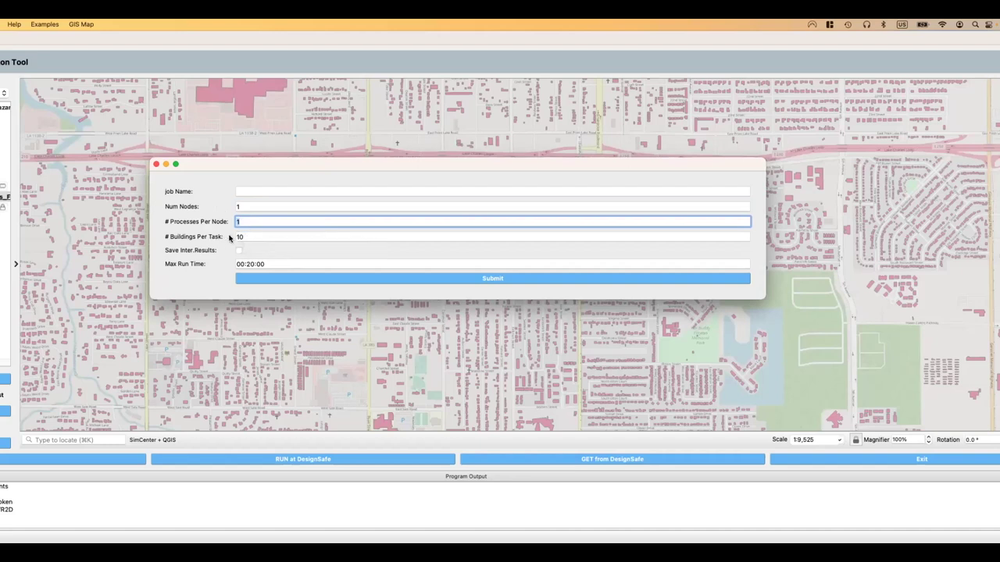
click(242, 237)
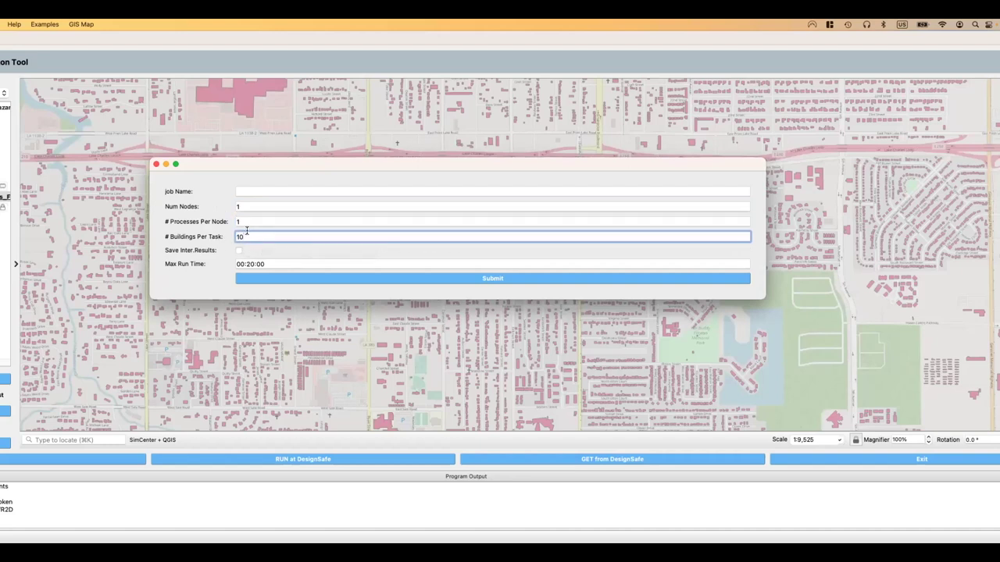
click(244, 221)
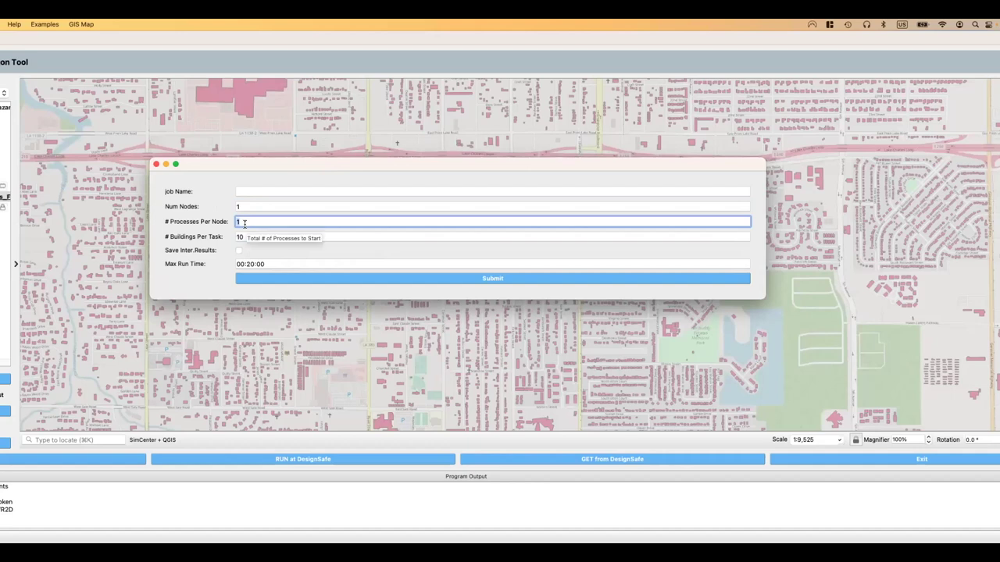
click(245, 208)
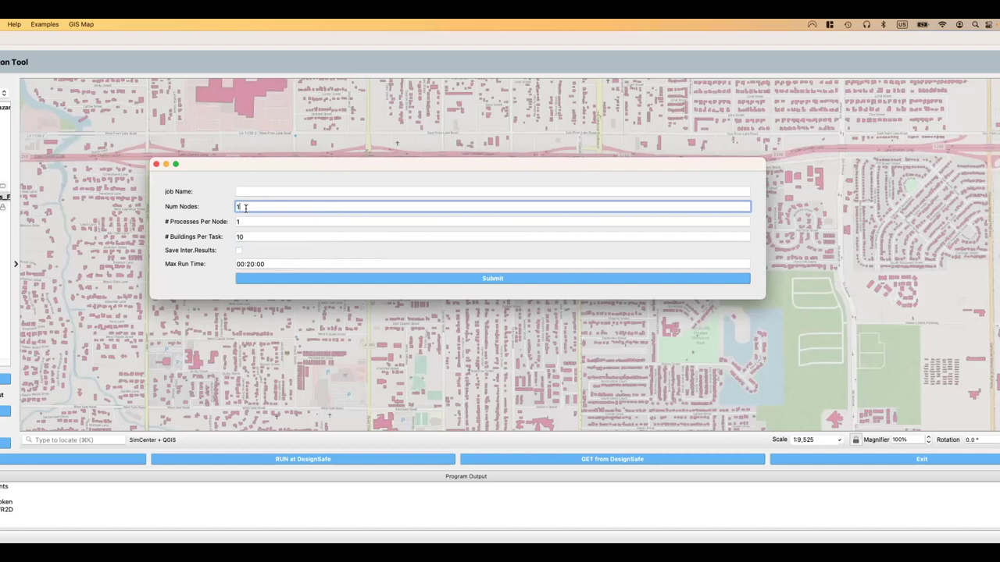
click(254, 238)
drag(250, 238, 231, 240)
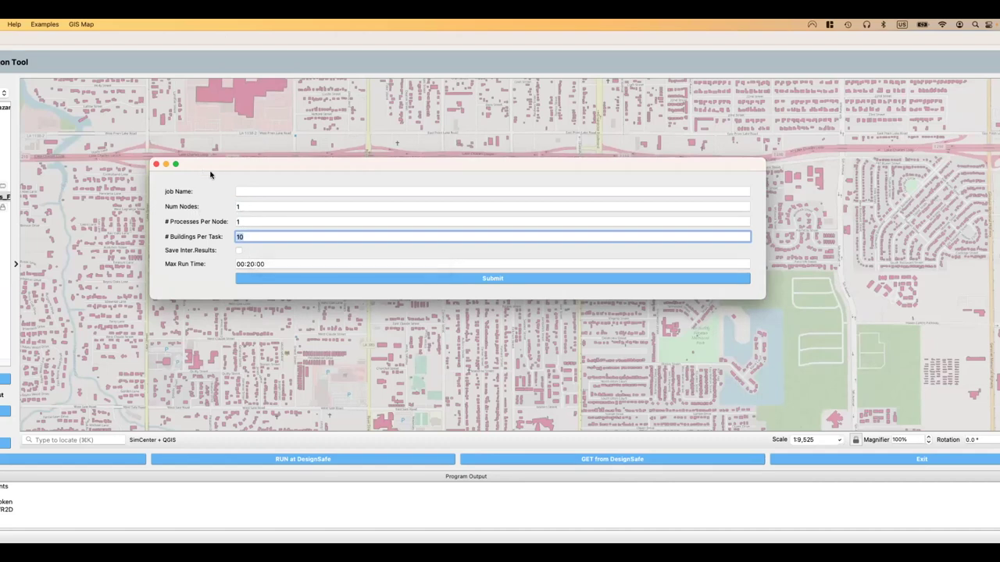
click(254, 206)
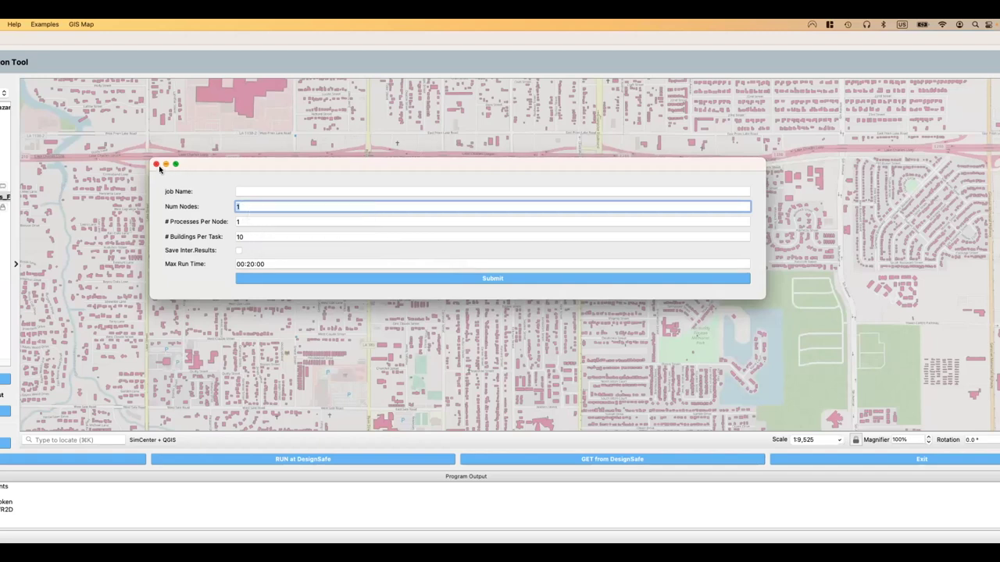
click(156, 166)
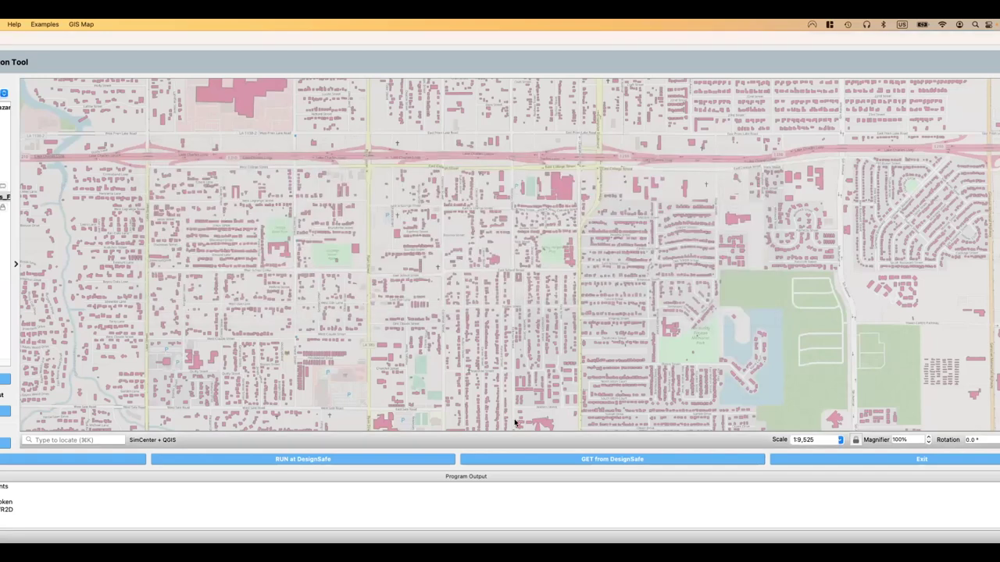
Look through the jobs stored at DesignSafe and the options available for the Ex1Full job, and close the list
click(588, 460)
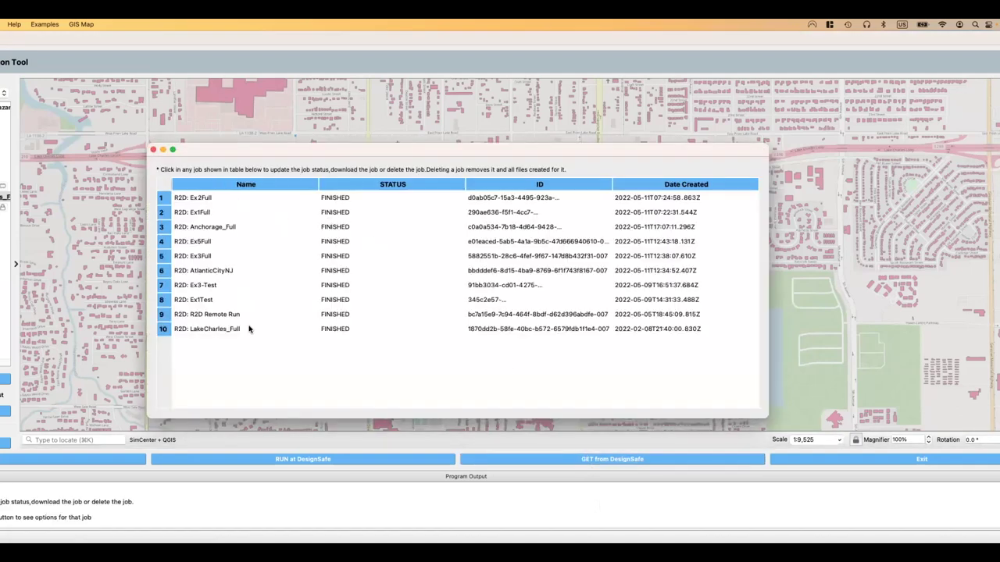
right_click(207, 212)
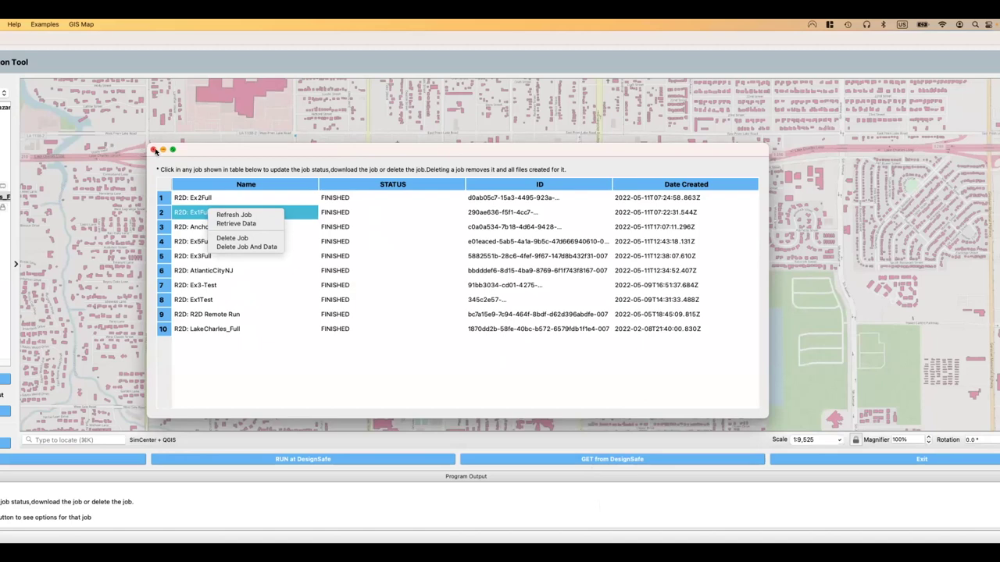
click(154, 150)
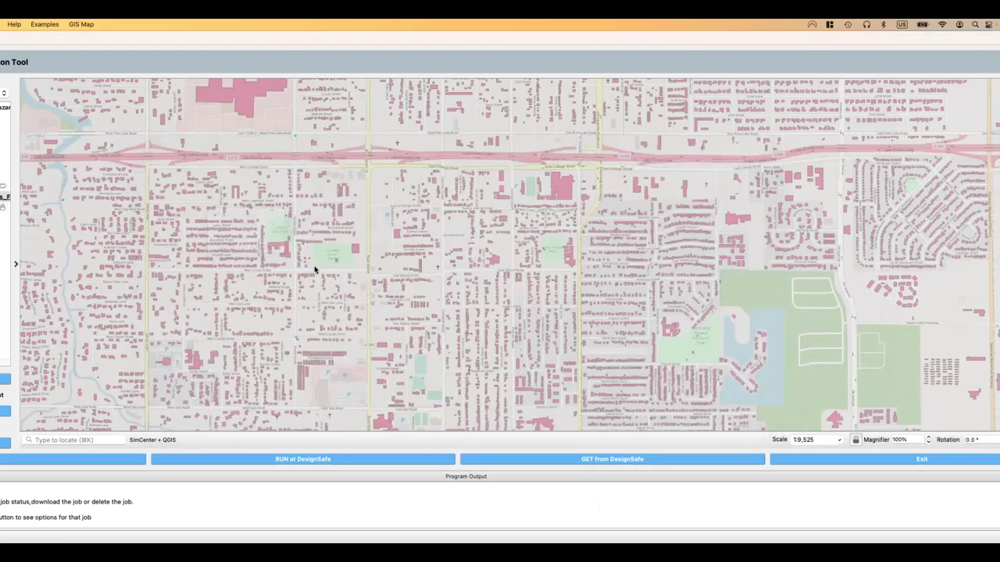
Return to the wider map of Lake Charles and open the Census Data Allocation tool
scroll(362, 280, down, 1)
scroll(381, 279, down, 6)
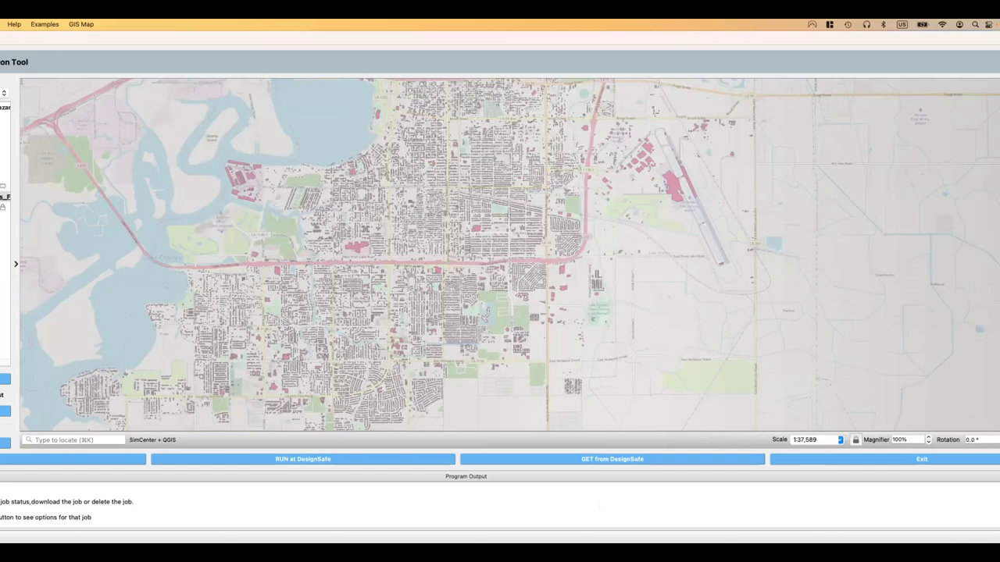
click(4, 24)
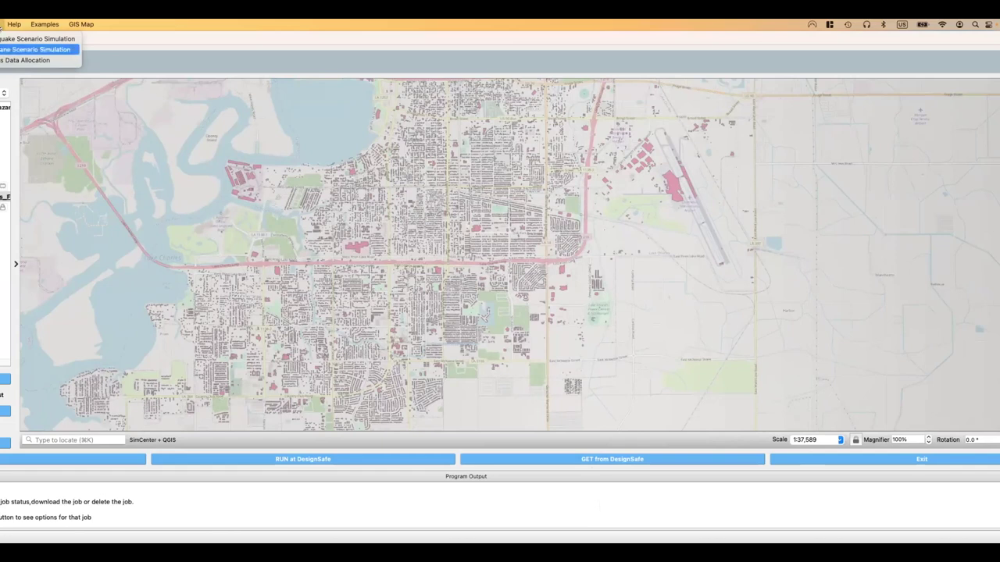
click(1, 62)
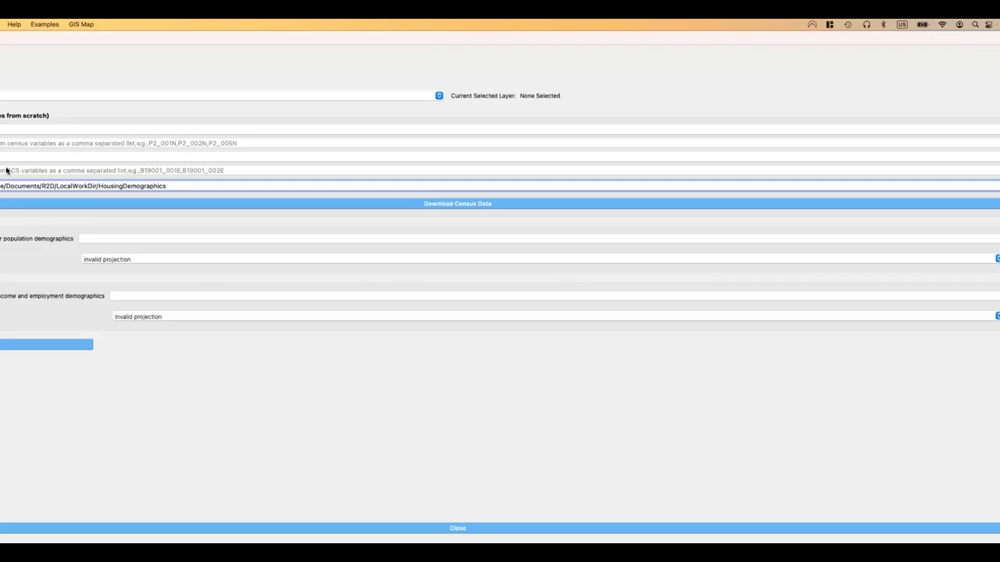
Leave the census tool and look over the Earthquake Scenario Simulation settings, closing them without running a simulation
click(182, 528)
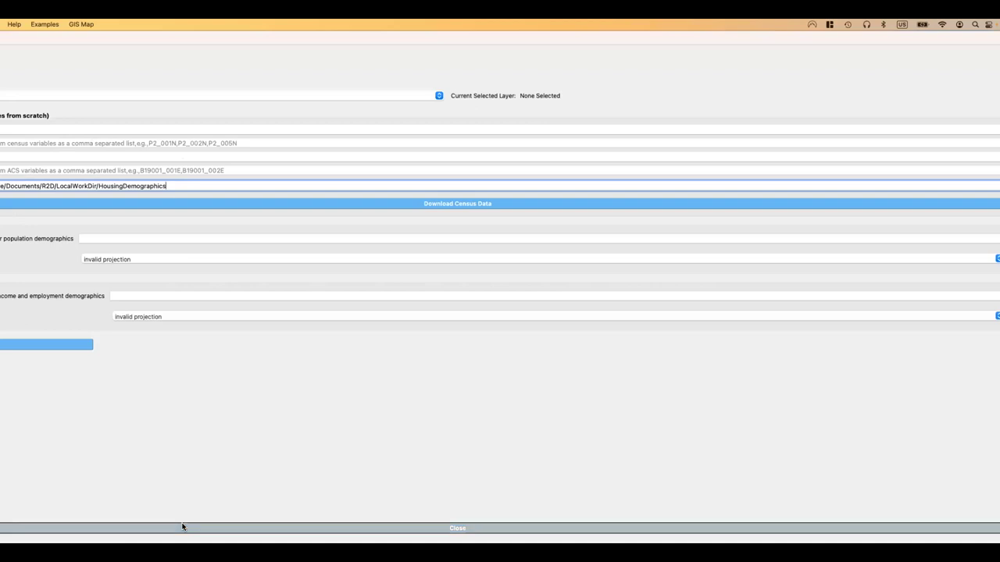
click(4, 25)
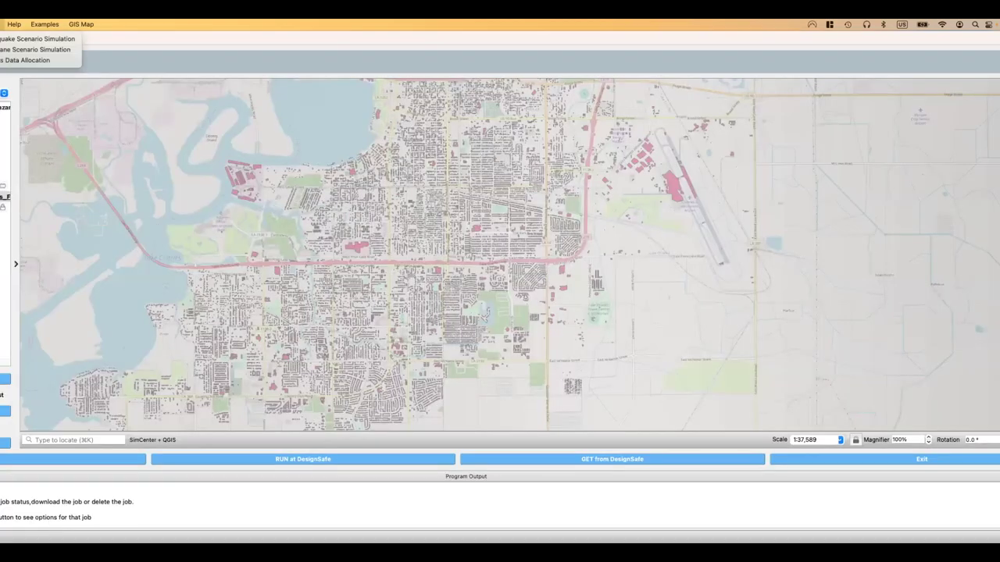
click(6, 39)
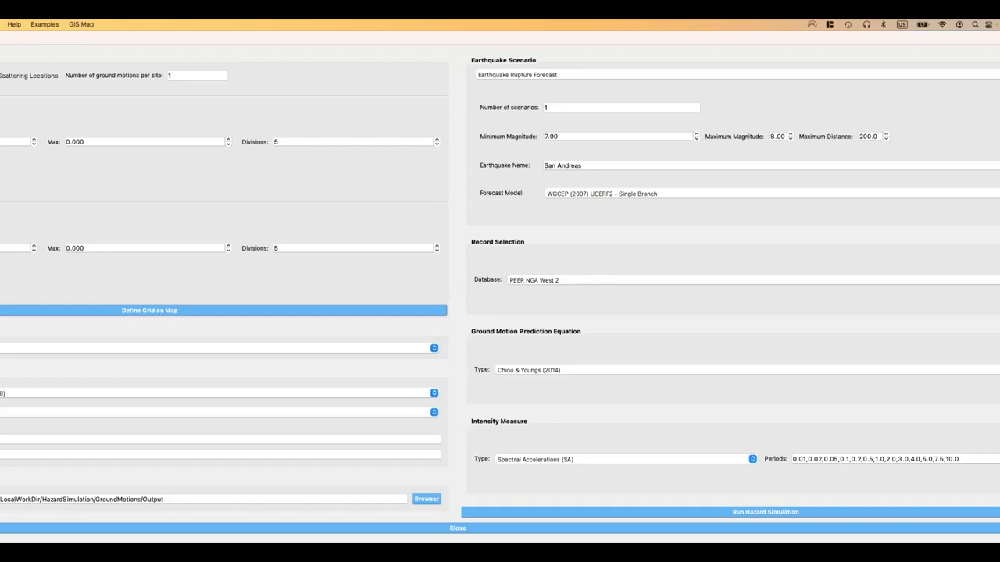
click(238, 529)
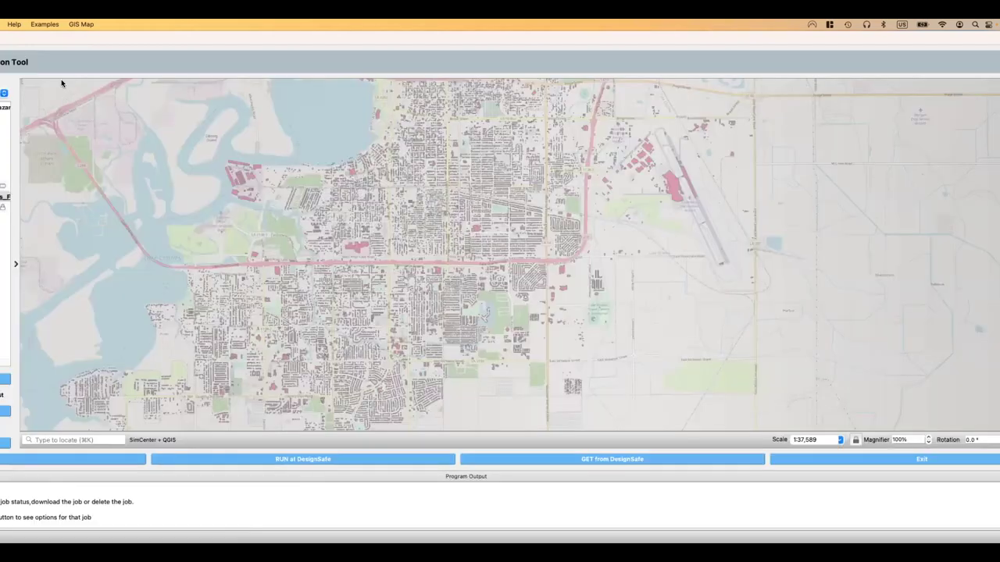
Look over the Hurricane Scenario Simulation tool's landfall and grid settings, and return to the main Lake Charles map
click(2, 24)
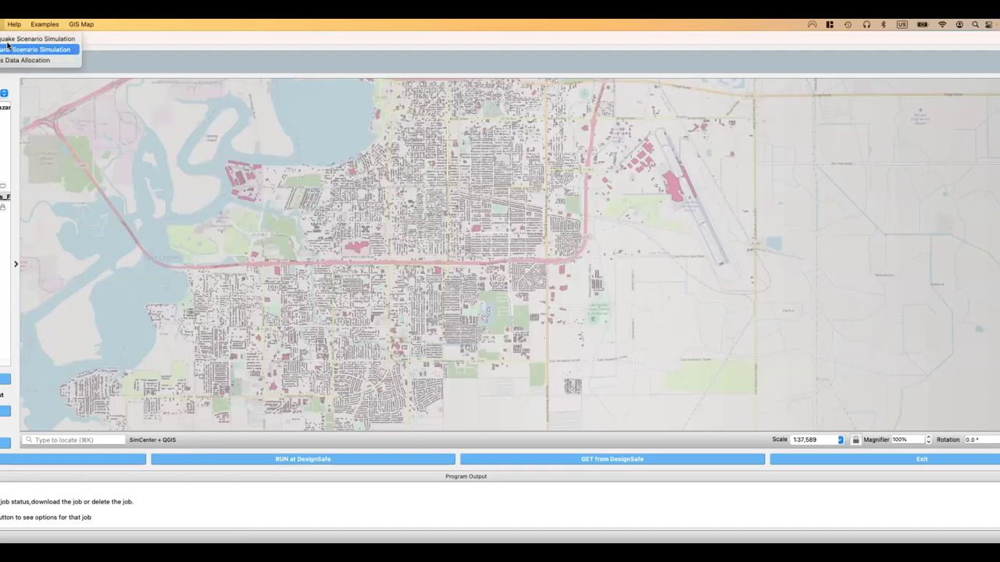
click(52, 55)
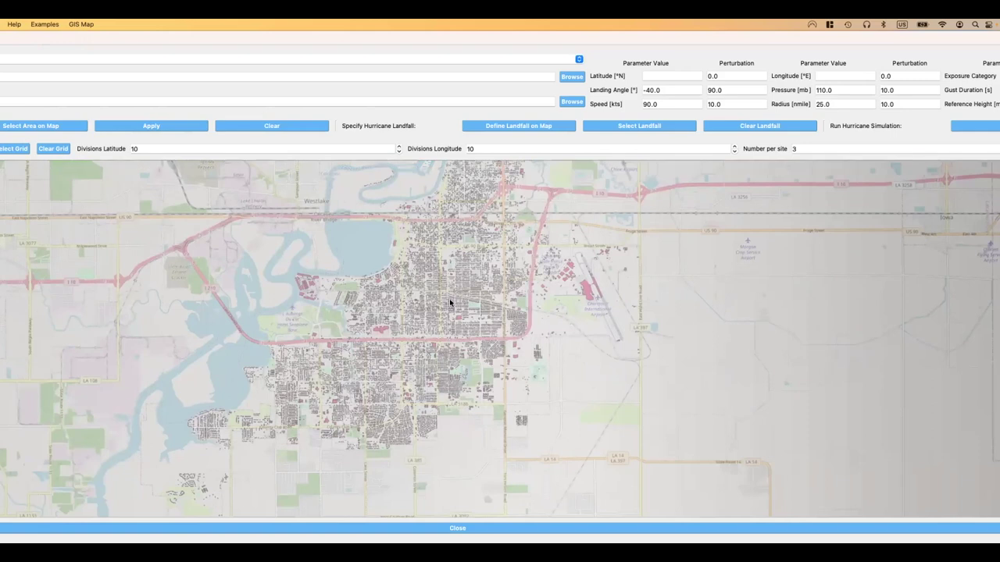
click(323, 528)
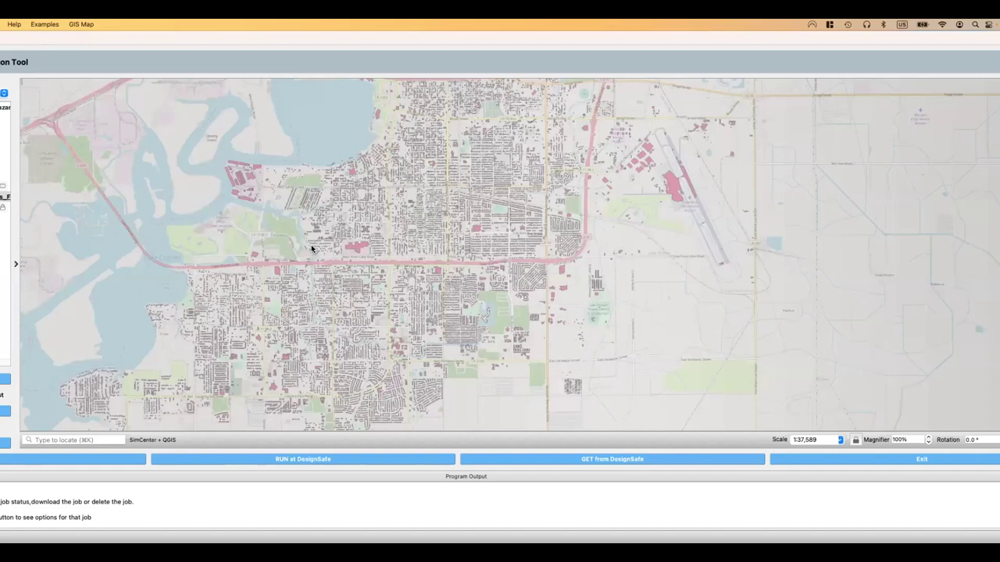
scroll(311, 249, down, 2)
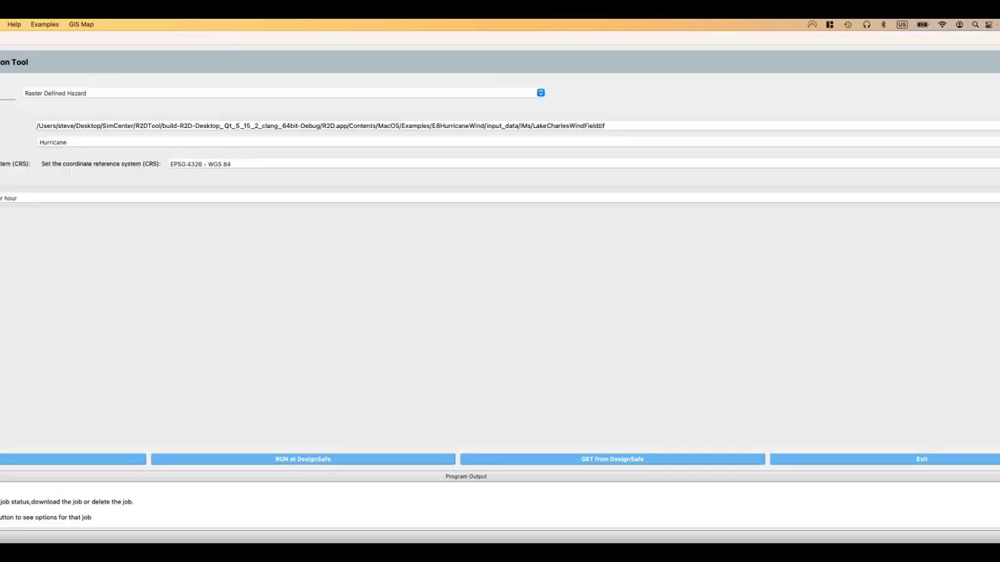
Switch the hazard type to User Specified Hurricane
click(97, 93)
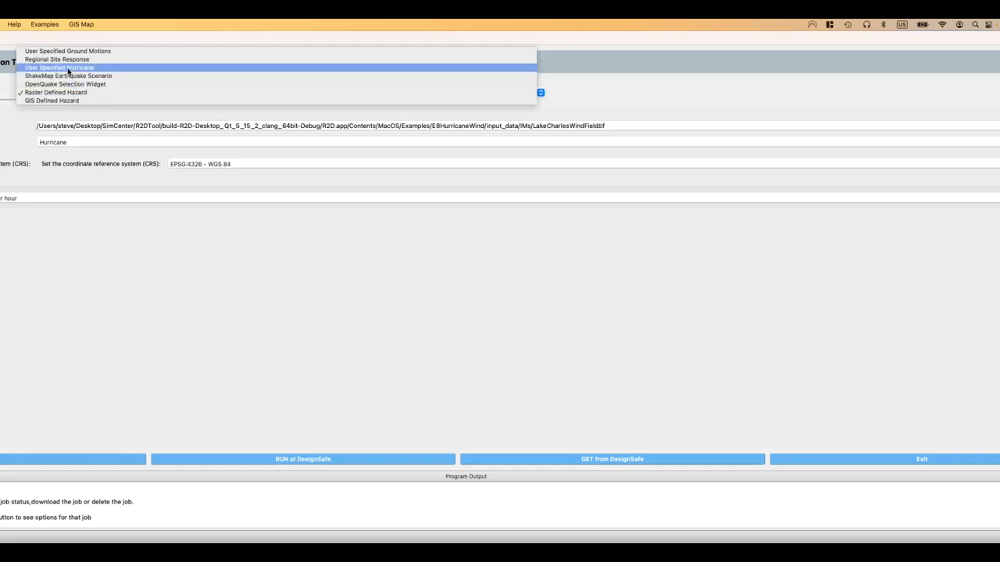
click(68, 68)
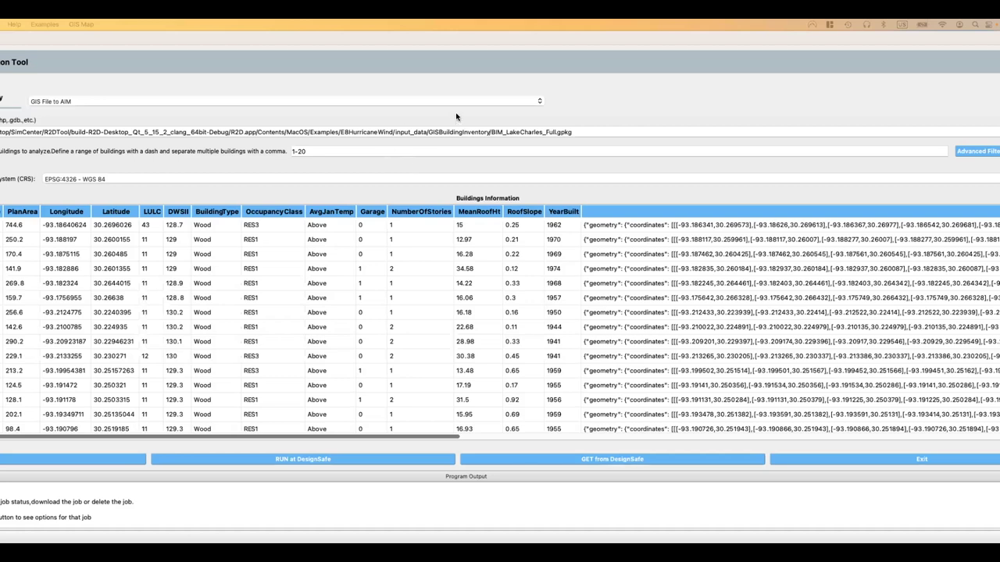
Change the building inventory source to CSV to AIM
click(180, 90)
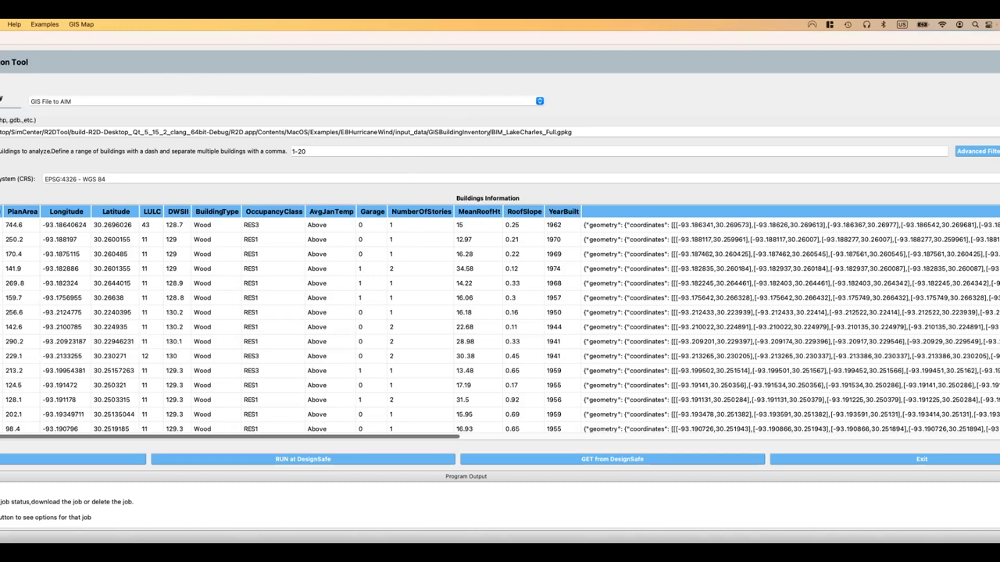
click(102, 103)
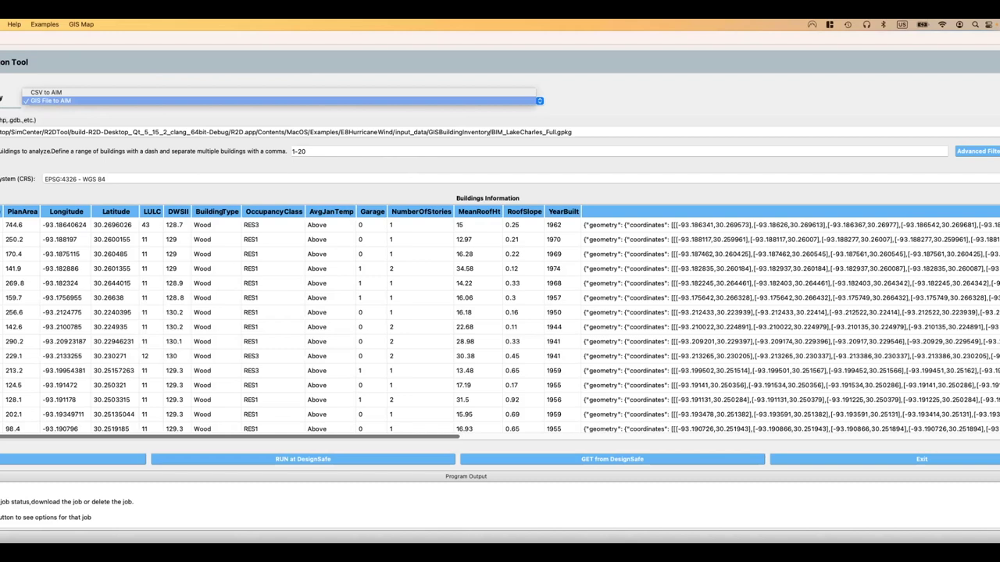
key(Up)
key(Return)
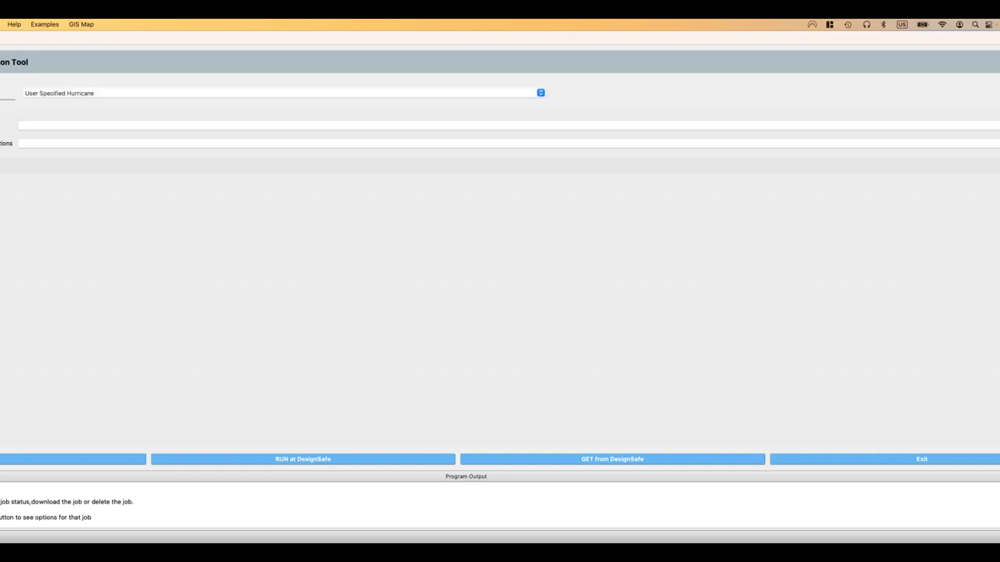
Return the hazard type to Raster Defined Hazard and look through the other available hazard types
click(153, 93)
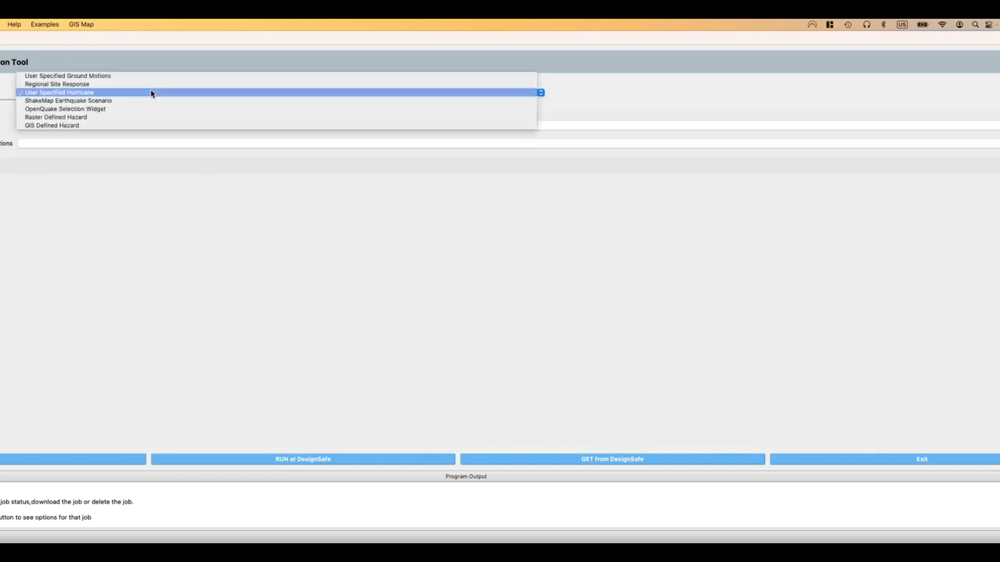
click(102, 117)
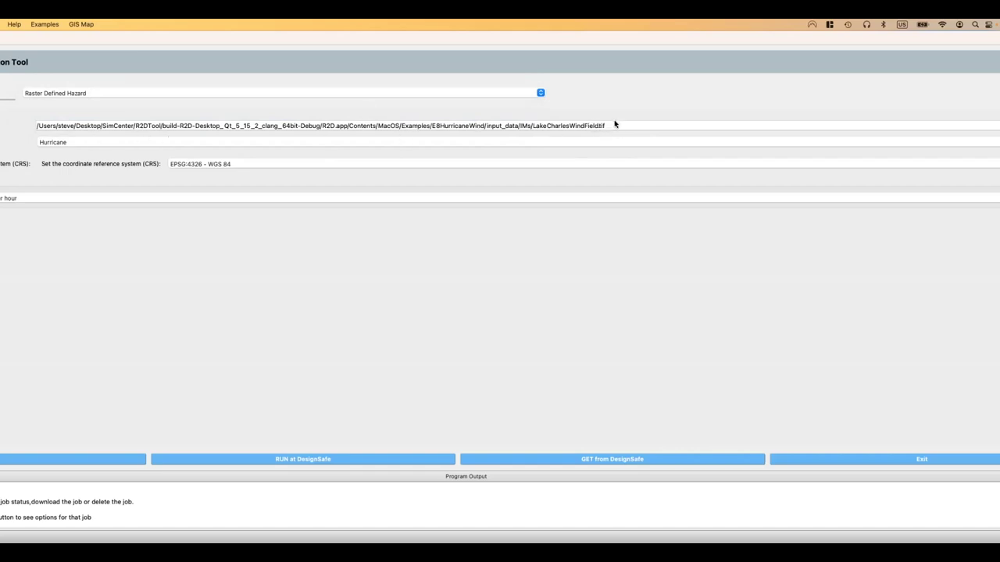
click(95, 93)
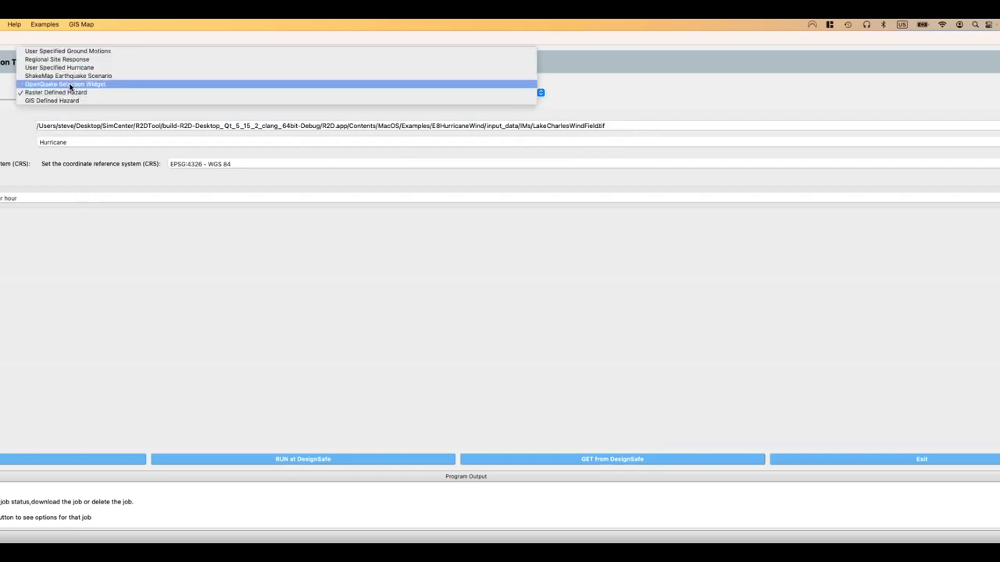
click(75, 70)
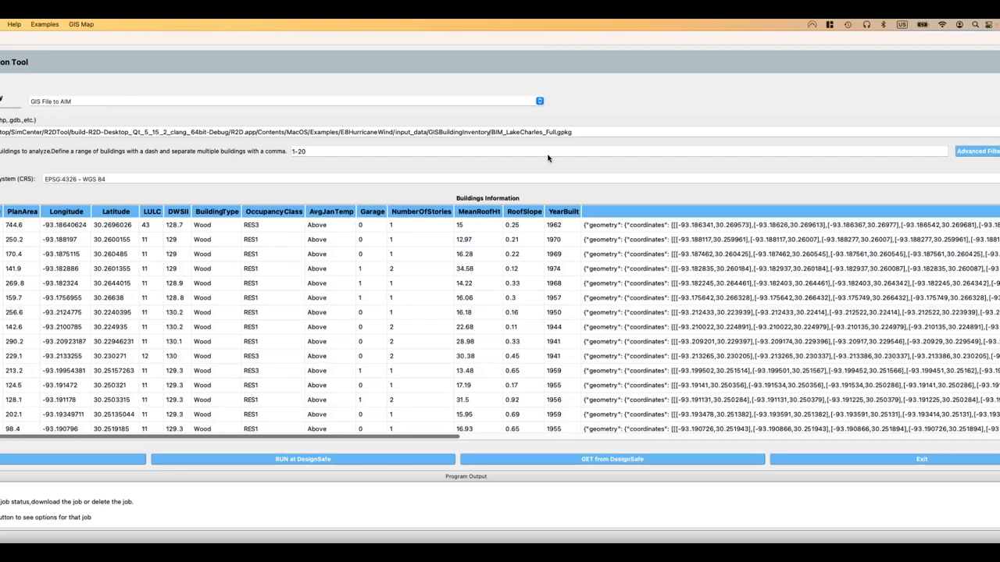
Check the building inventory's .gpkg file extension and view the CSV to AIM form, returning the source to GIS File to AIM
drag(577, 135, 559, 138)
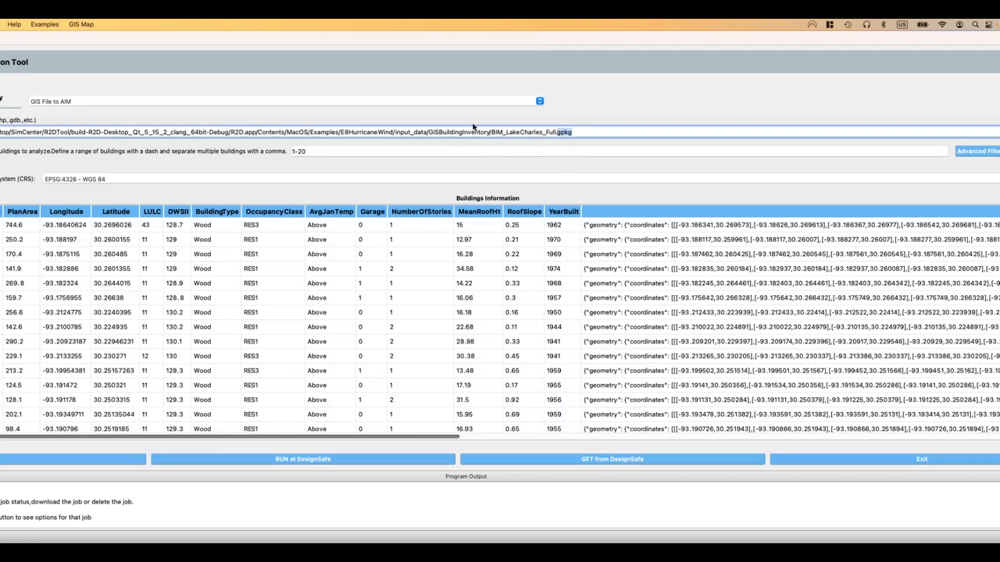
click(154, 103)
click(133, 94)
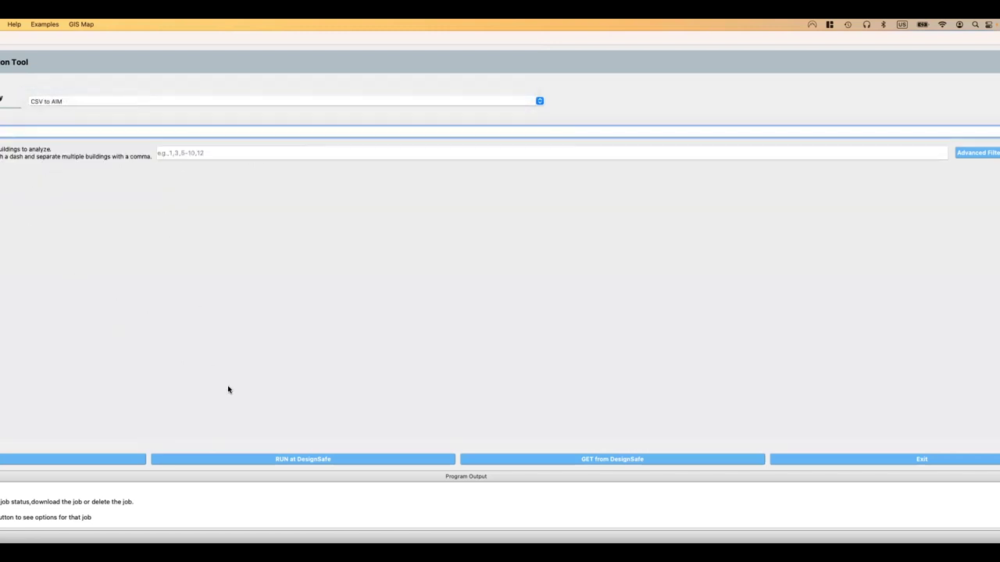
click(151, 101)
click(83, 110)
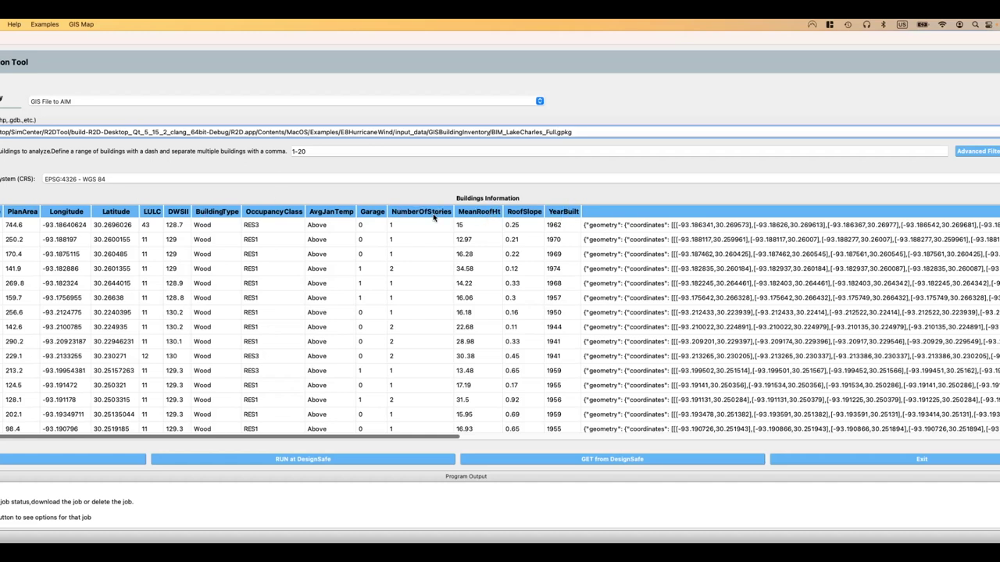
Review the hazard-to-asset mapping options Nearest Neighbour, Site Specified and GIS Specified, keeping Site Specified
click(4, 149)
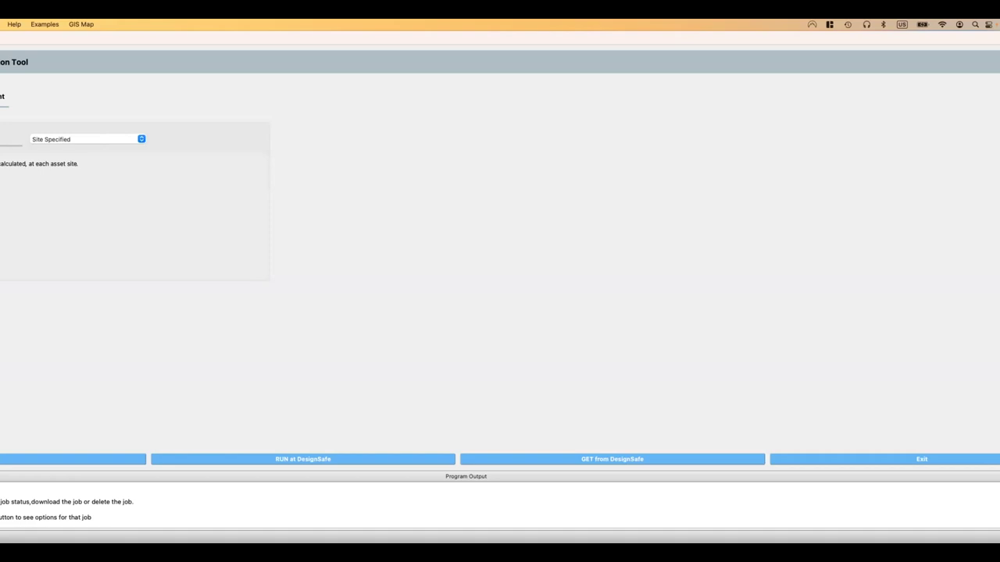
click(63, 140)
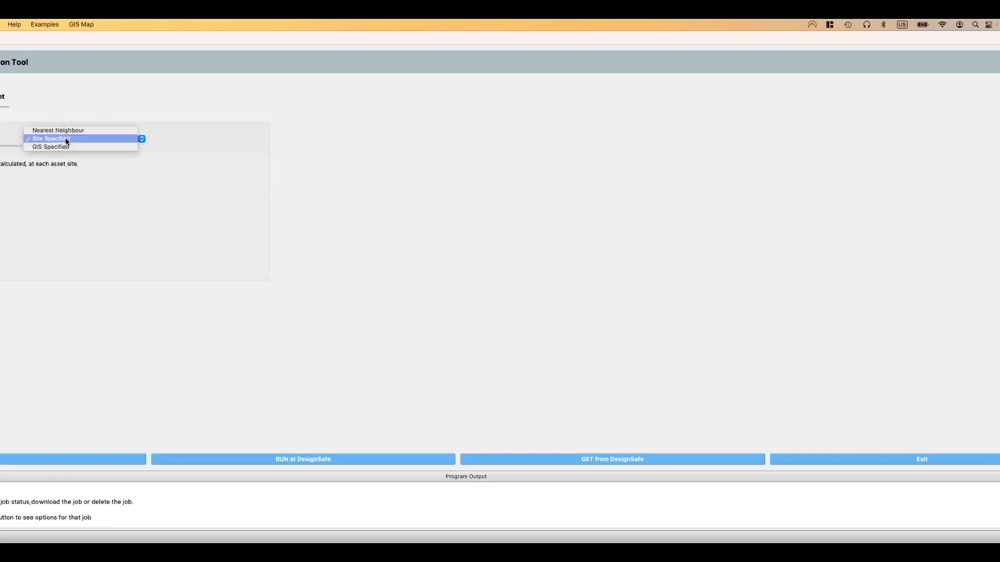
click(211, 167)
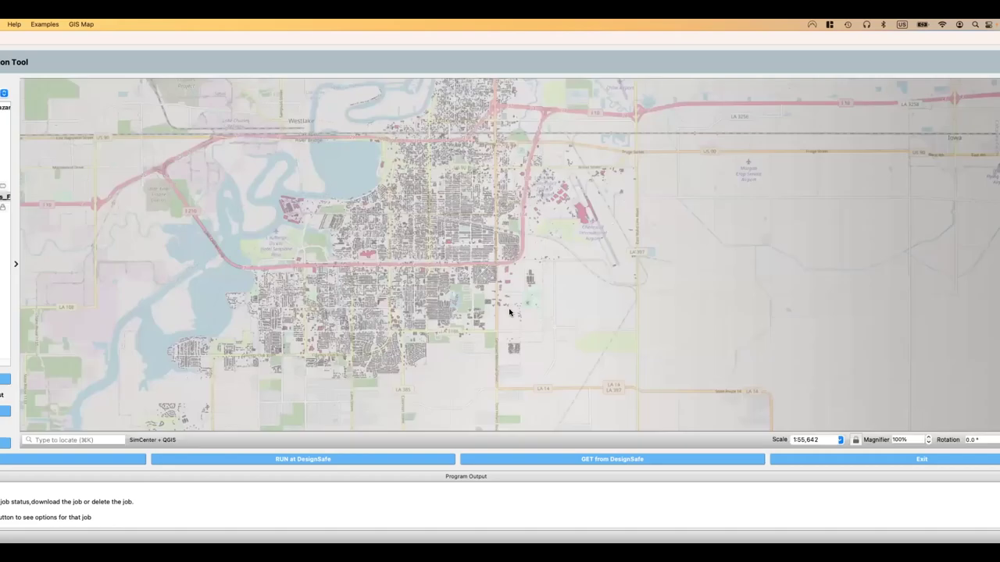
Examine the building footprints on the map around Gerstner Memorial Highway, both close up and across the wider Lake Charles area
scroll(493, 273, up, 3)
scroll(484, 260, up, 8)
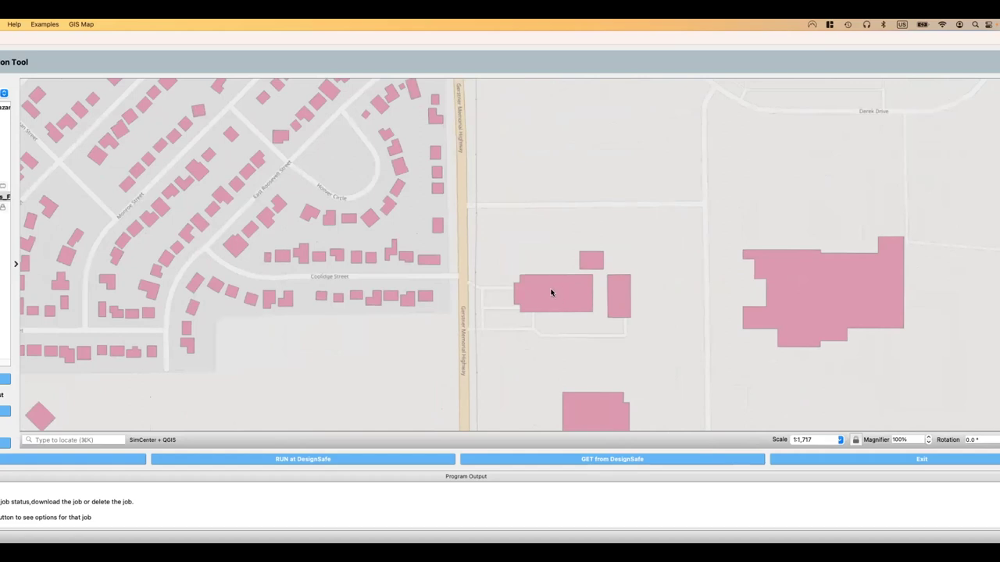
scroll(556, 298, down, 4)
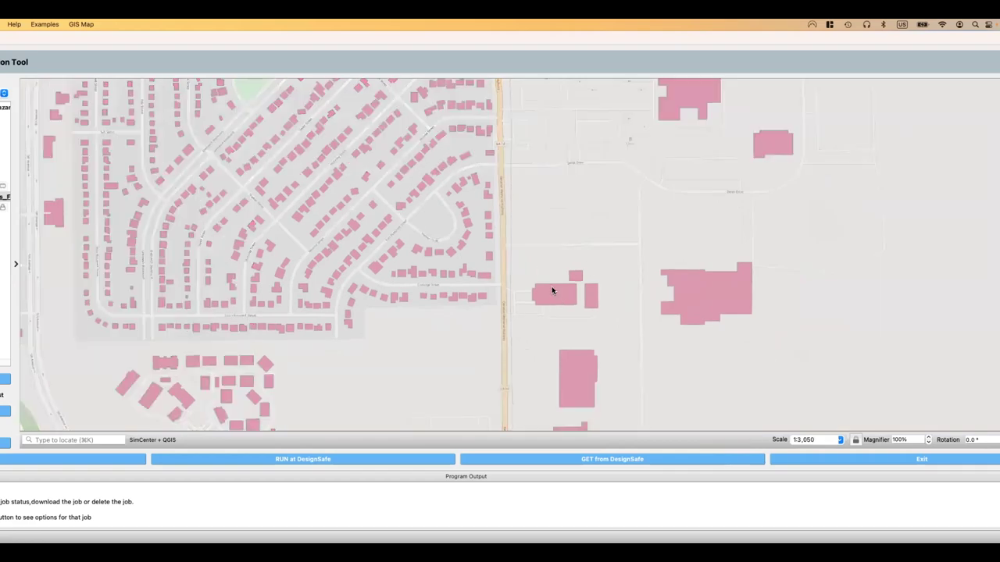
scroll(580, 268, down, 3)
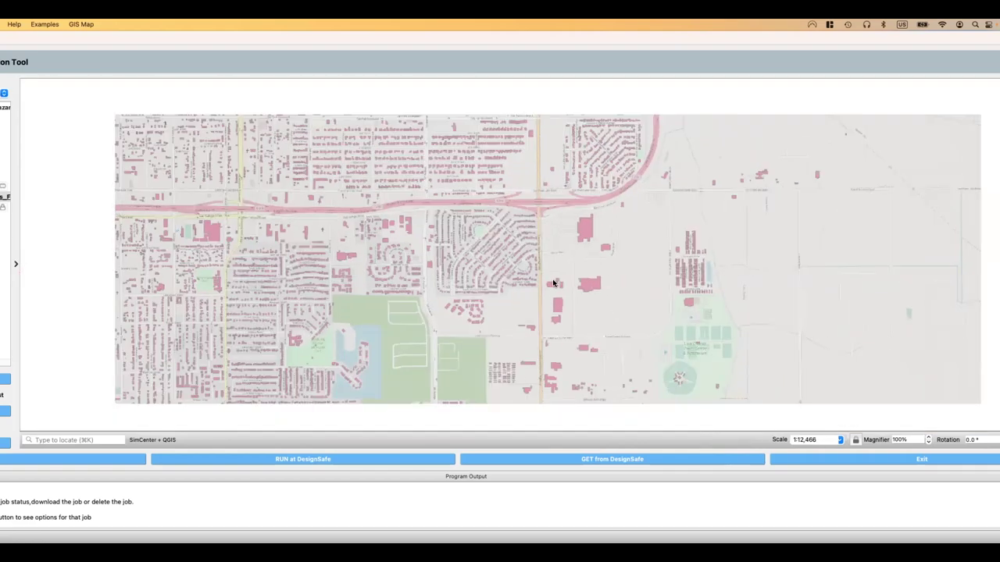
scroll(553, 283, down, 3)
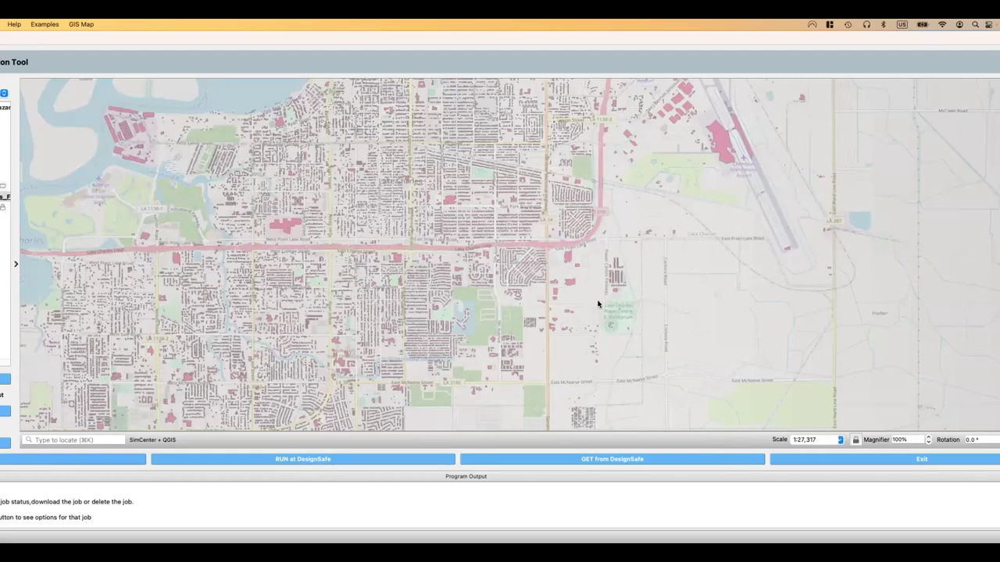
scroll(555, 321, up, 4)
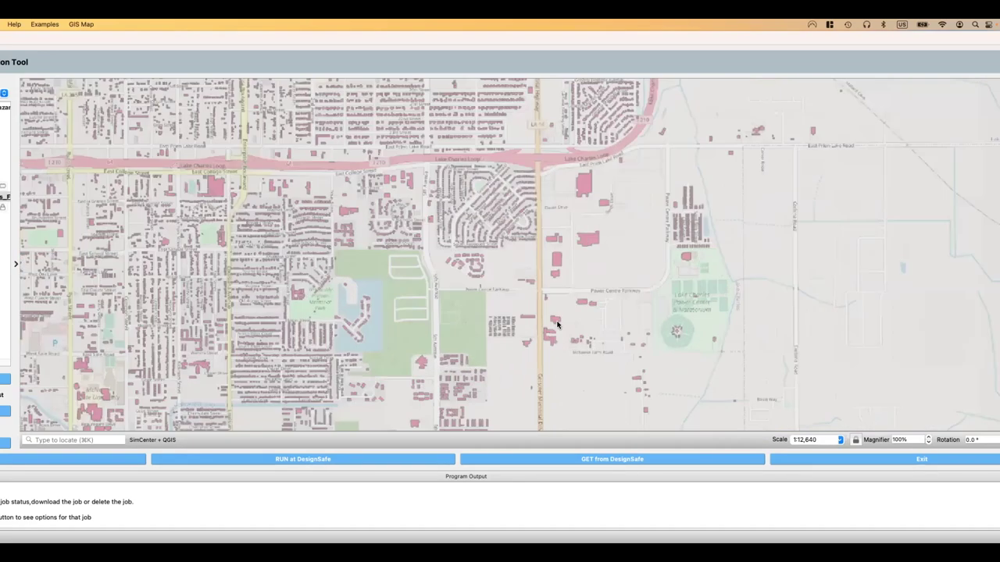
scroll(554, 323, up, 2)
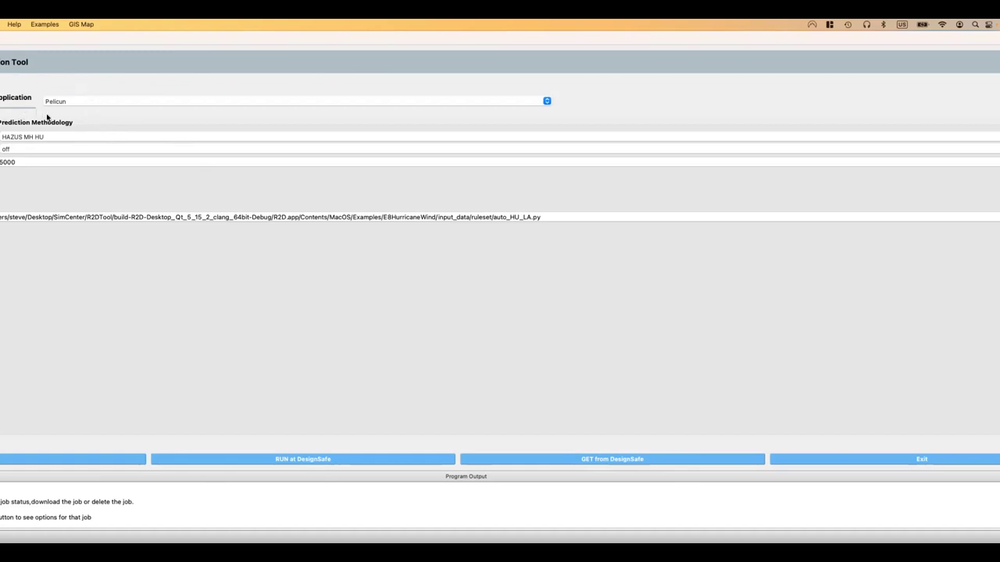
Review the damage and loss prediction methodologies for Pelicun, keeping HAZUS MH HU
click(17, 139)
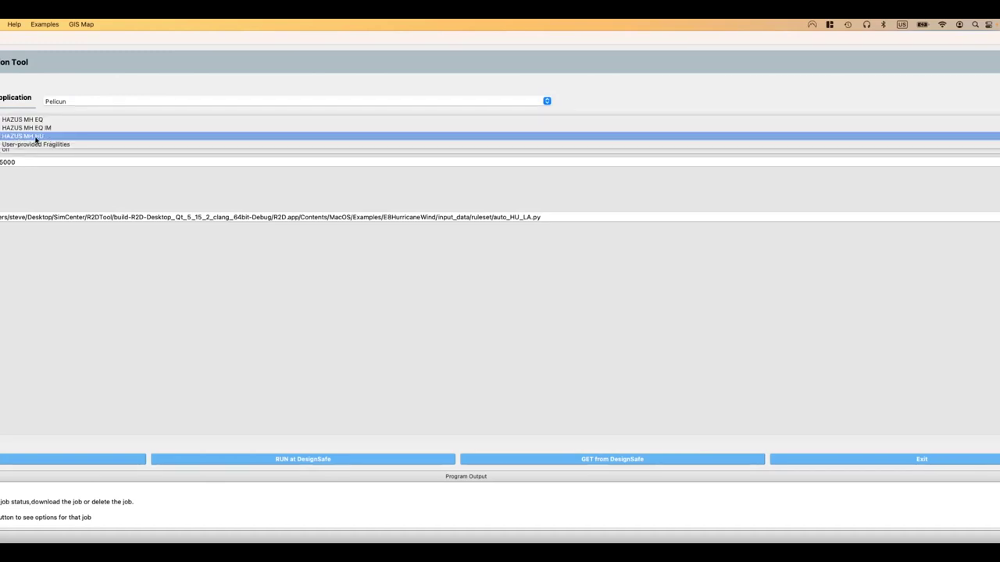
click(46, 138)
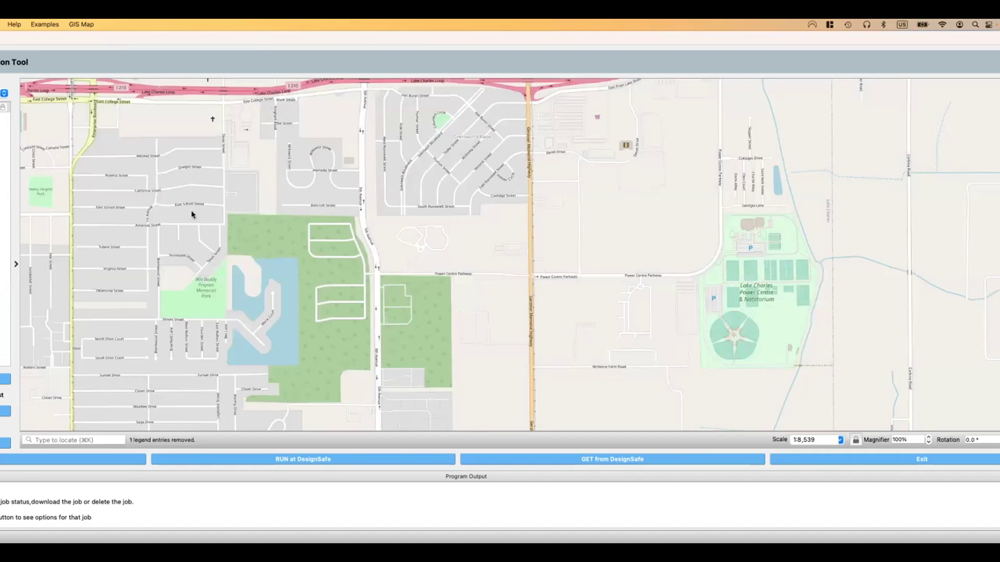
Load the input.json file from the GSC_example folder on the Desktop and show the whole Lake Charles building inventory
click(245, 117)
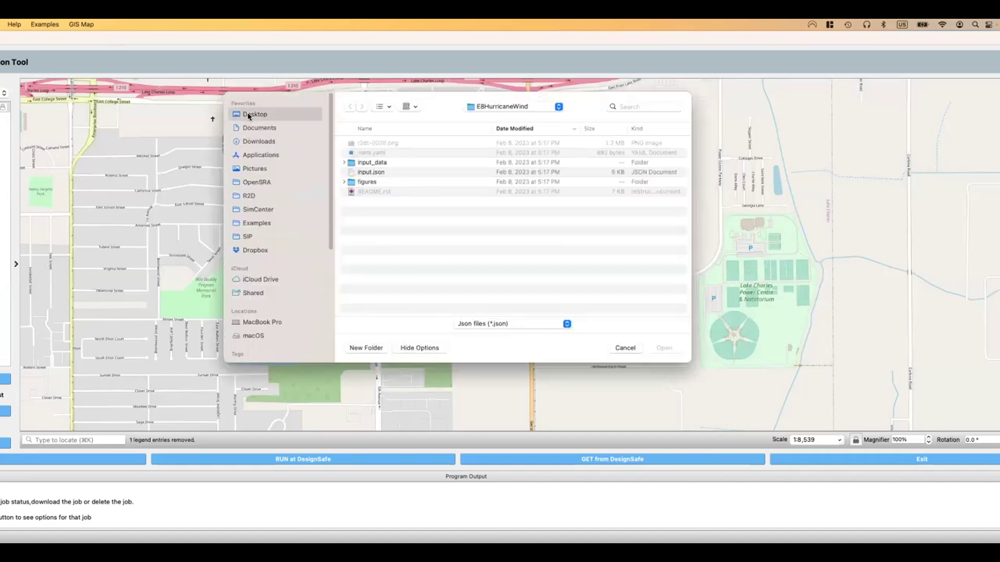
click(381, 153)
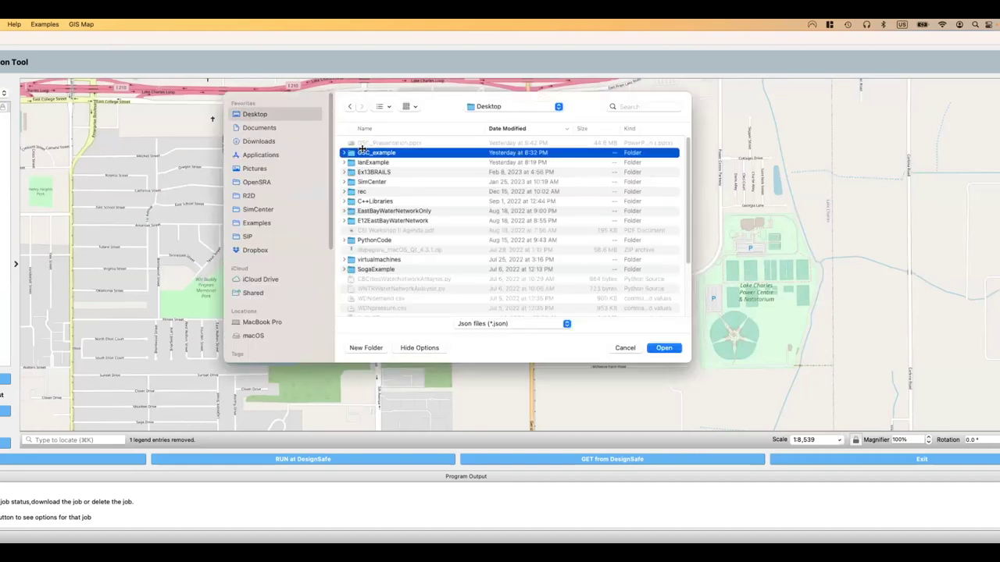
double_click(364, 151)
double_click(364, 145)
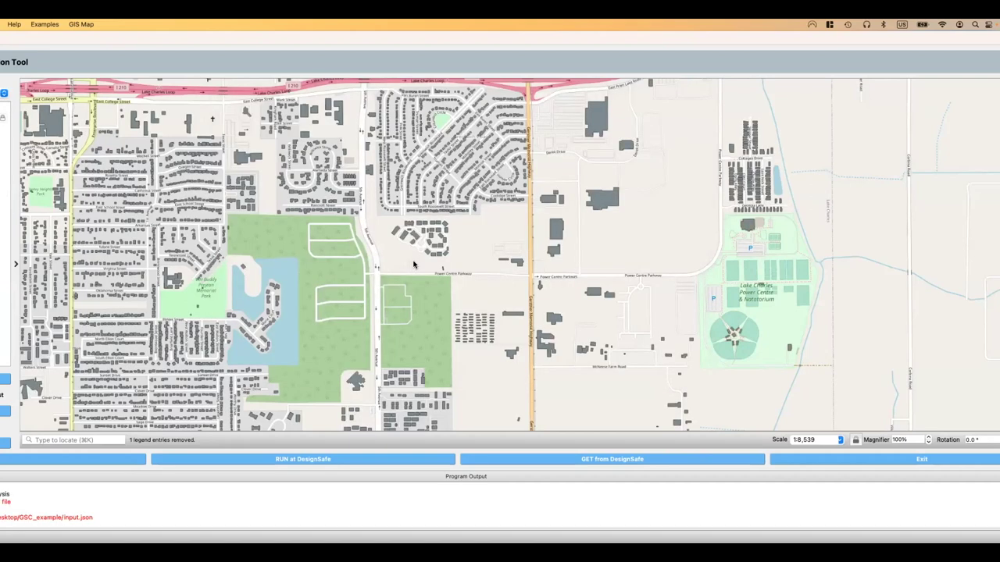
scroll(414, 265, down, 5)
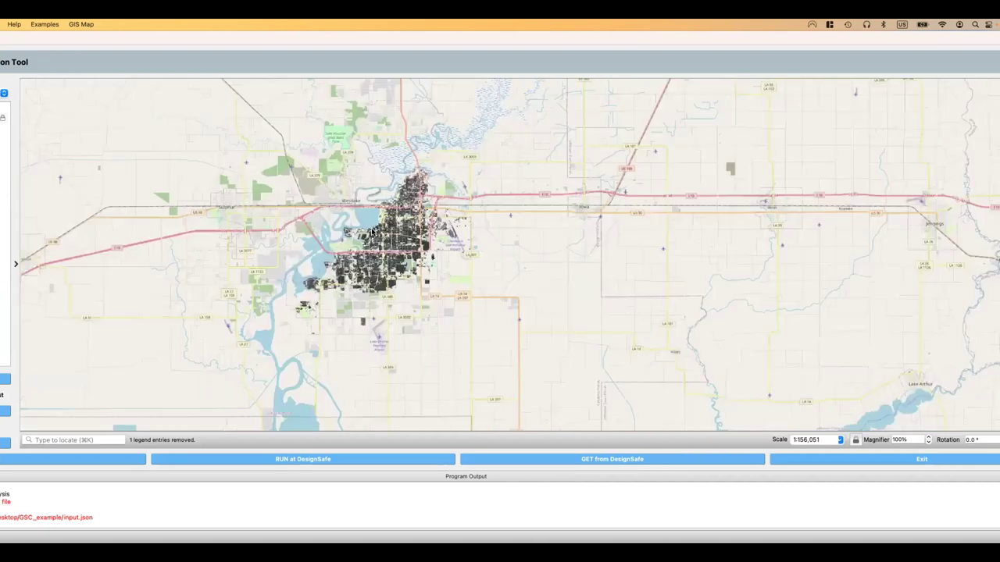
Open the Hurricane Scenario Simulation tool with the Lake Charles building inventory in view
scroll(369, 232, down, 2)
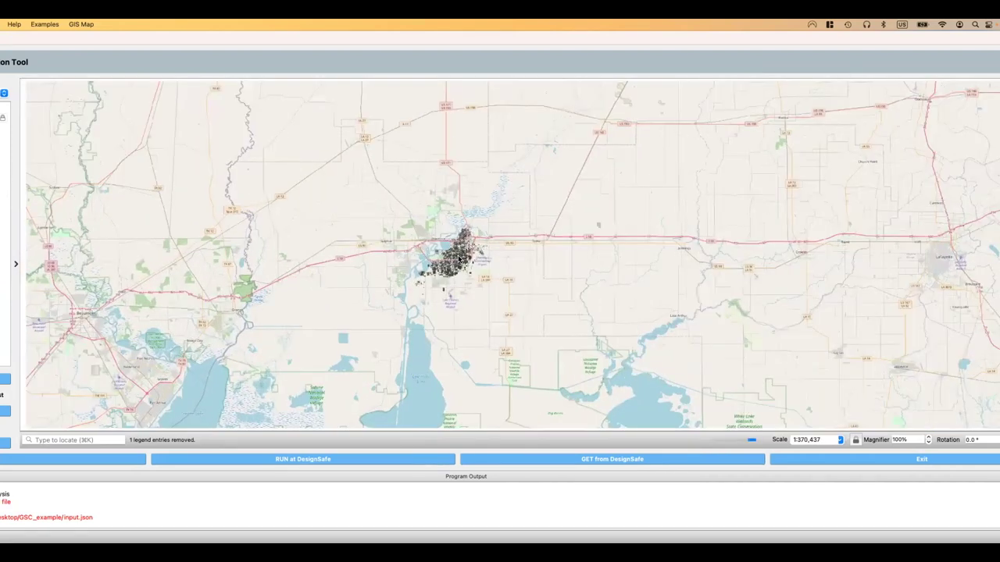
scroll(460, 259, up, 2)
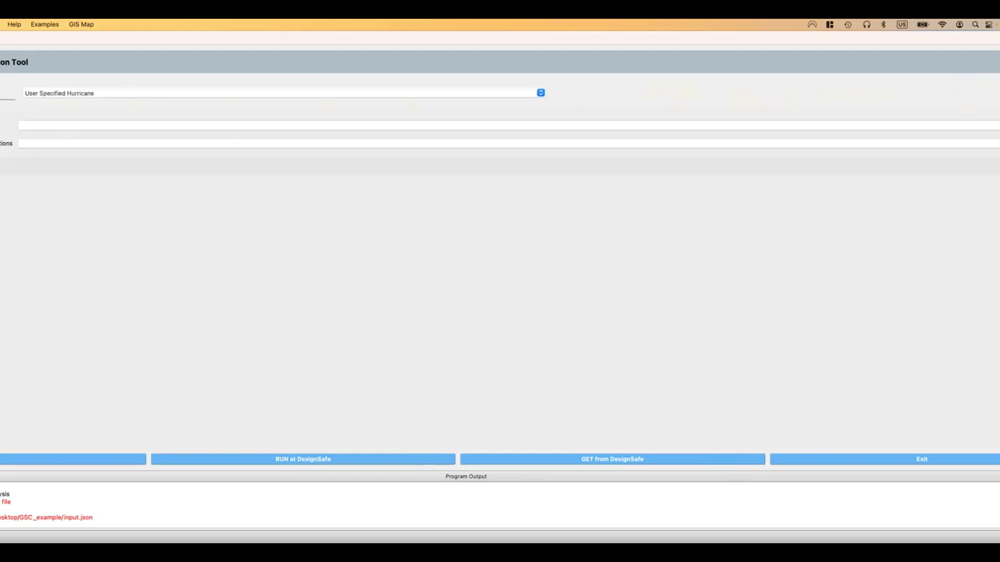
drag(440, 252, 484, 297)
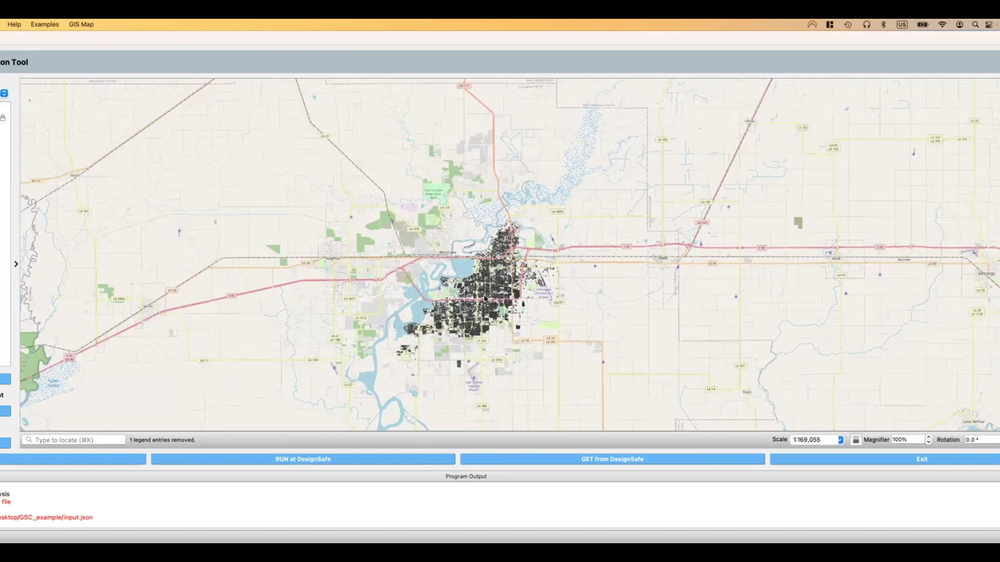
scroll(484, 297, up, 2)
click(2, 24)
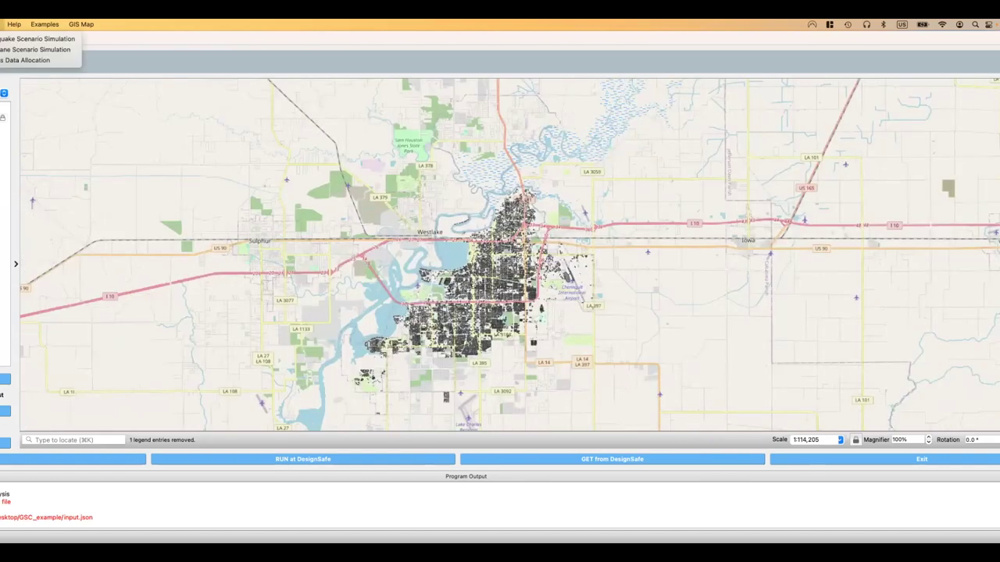
click(7, 53)
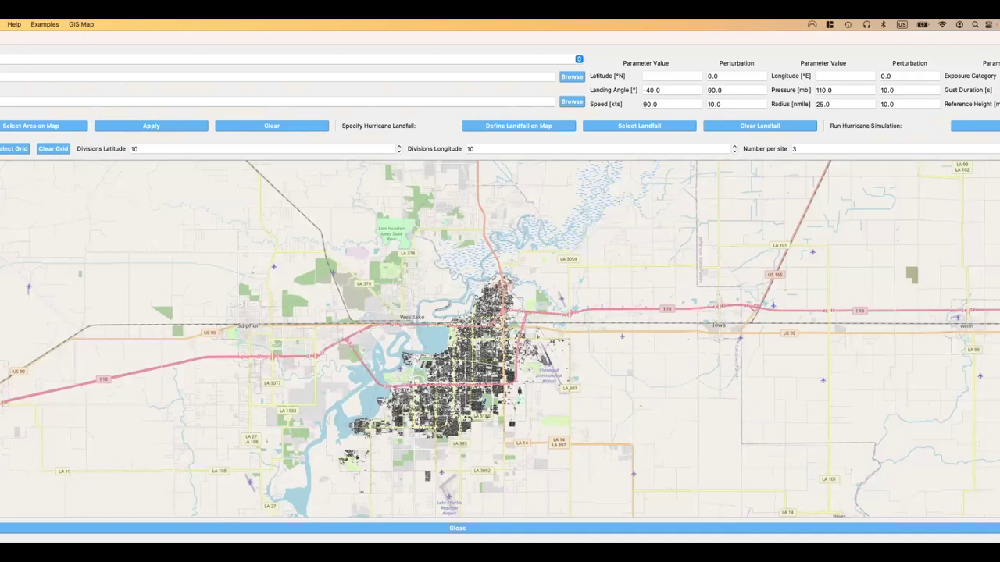
Switch the hurricane definition from a specified track to the database option and load the historical hurricane tracks onto the map
scroll(500, 312, up, 5)
scroll(17, 225, up, 5)
scroll(17, 225, left, 3)
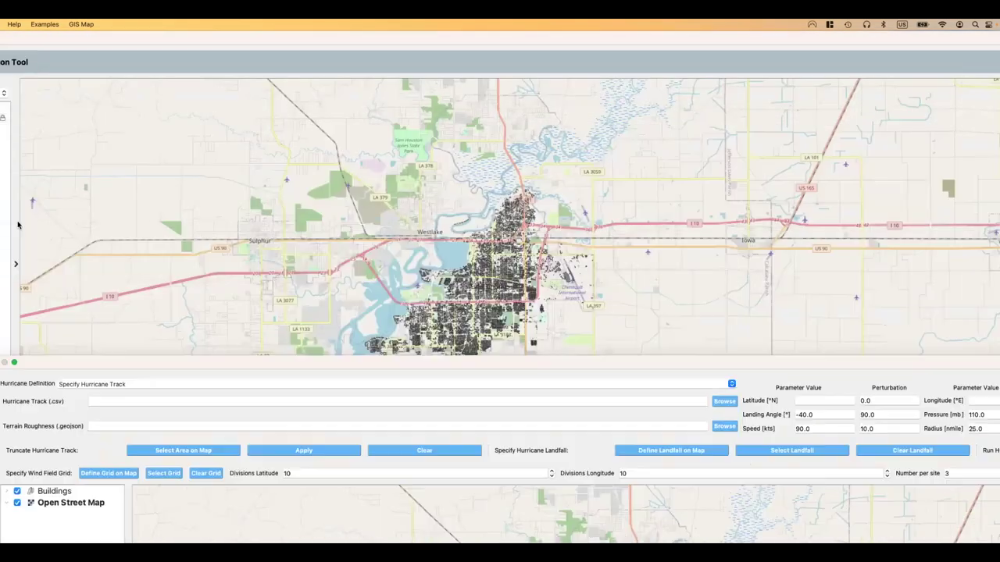
scroll(17, 225, down, 10)
scroll(17, 225, right, 3)
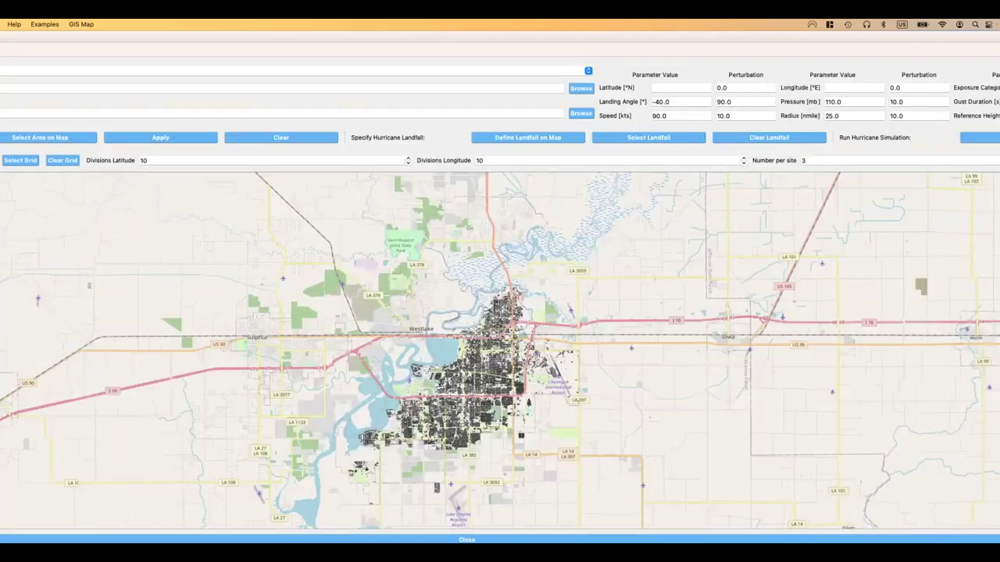
scroll(306, 165, down, 1)
scroll(306, 165, right, 1)
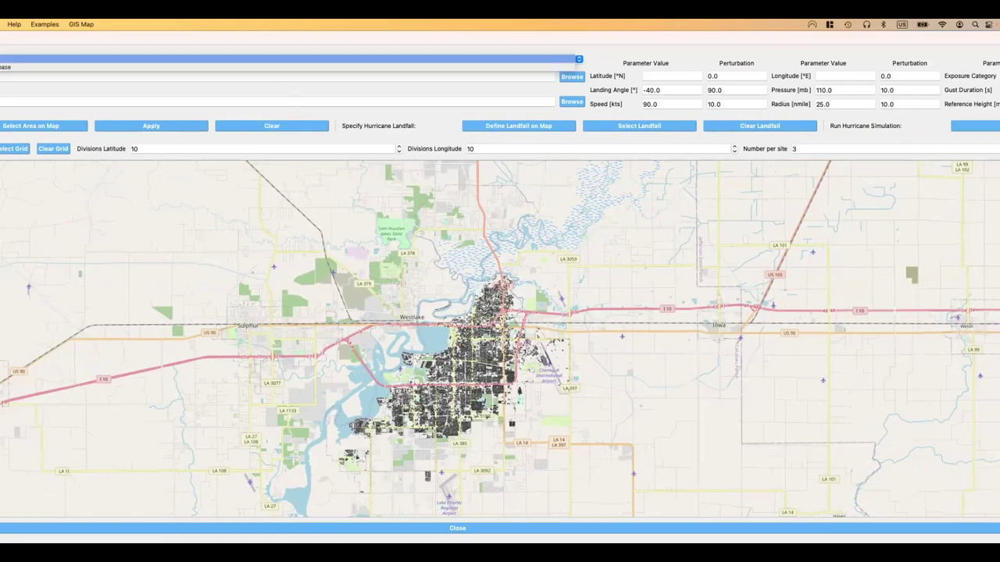
key(Return)
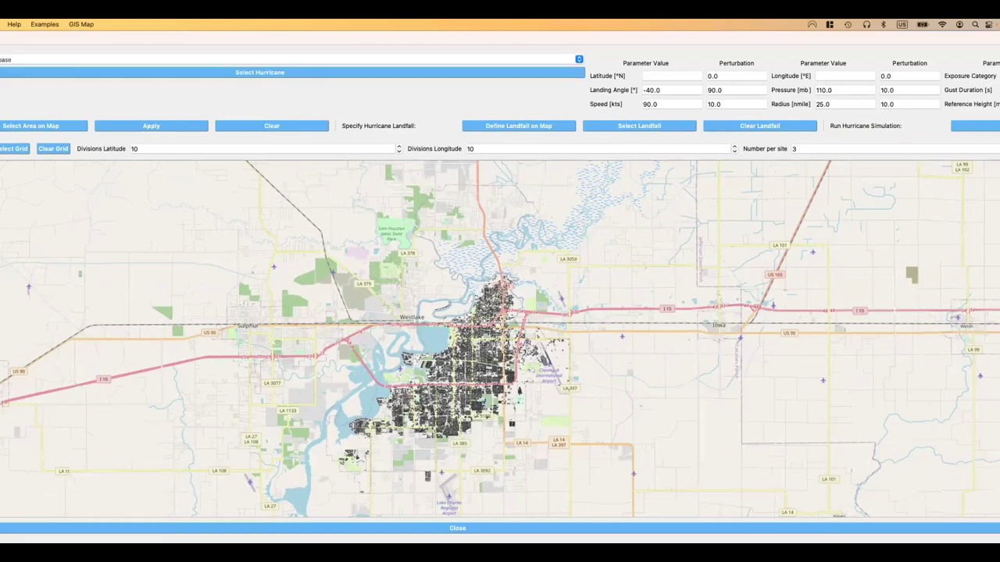
key(Return)
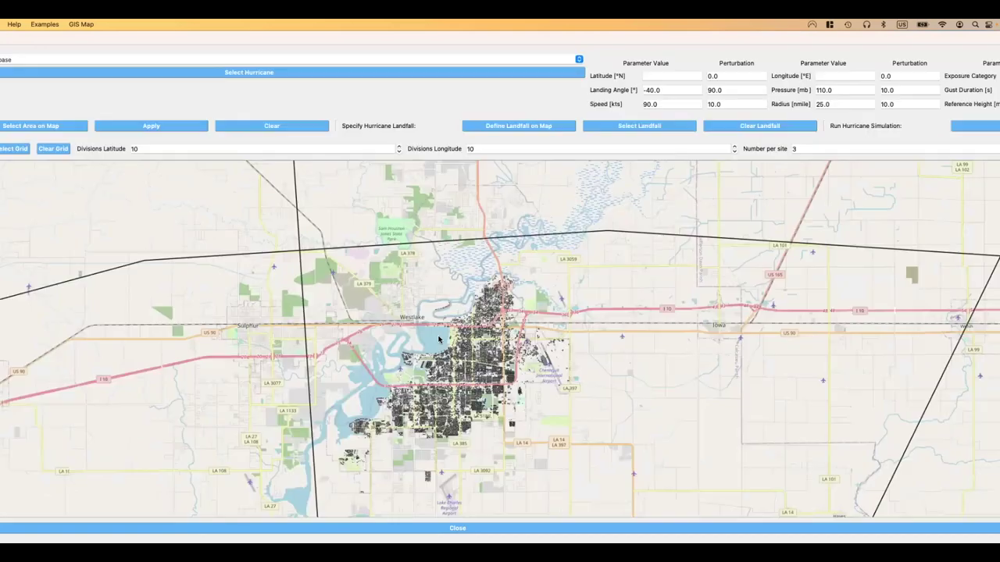
Examine the database hurricane tracks across the Gulf of Mexico, the Atlantic and the rest of the world
scroll(439, 339, down, 5)
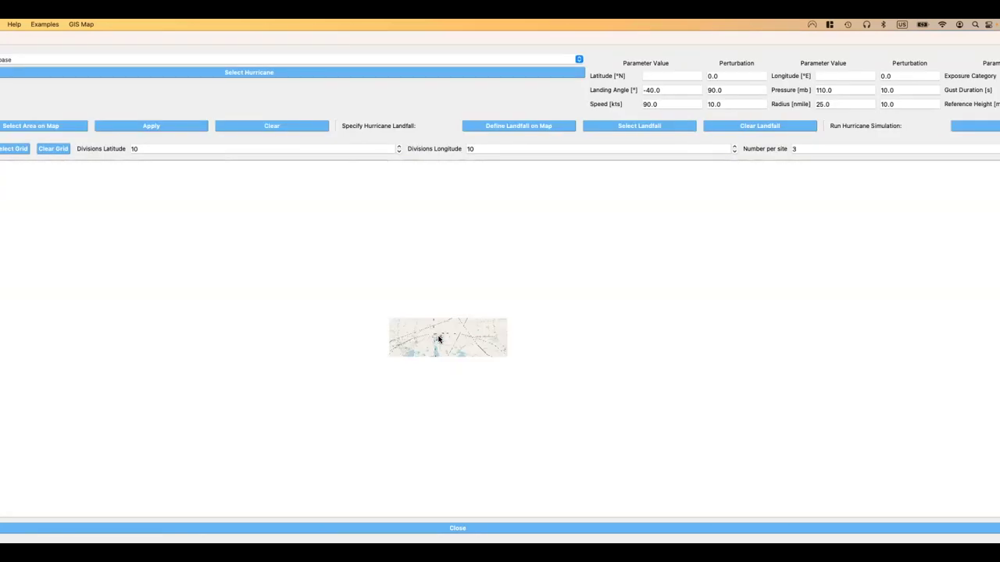
scroll(439, 339, down, 4)
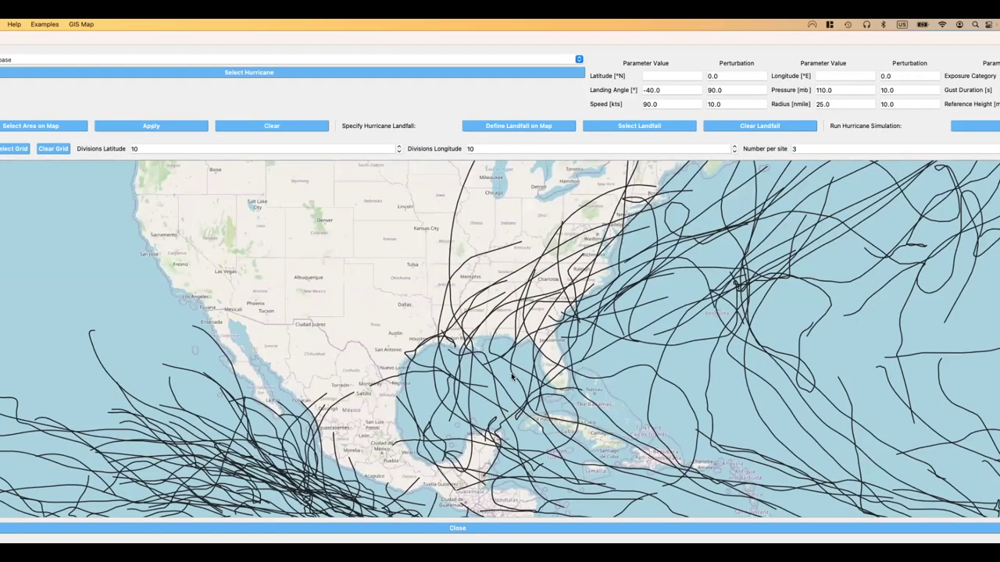
scroll(439, 322, down, 2)
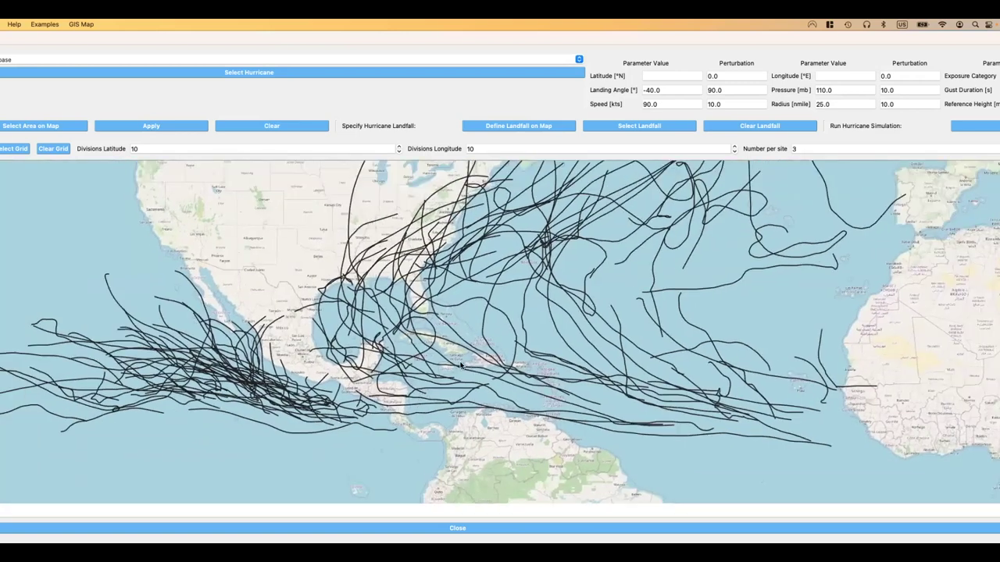
drag(324, 334, 357, 392)
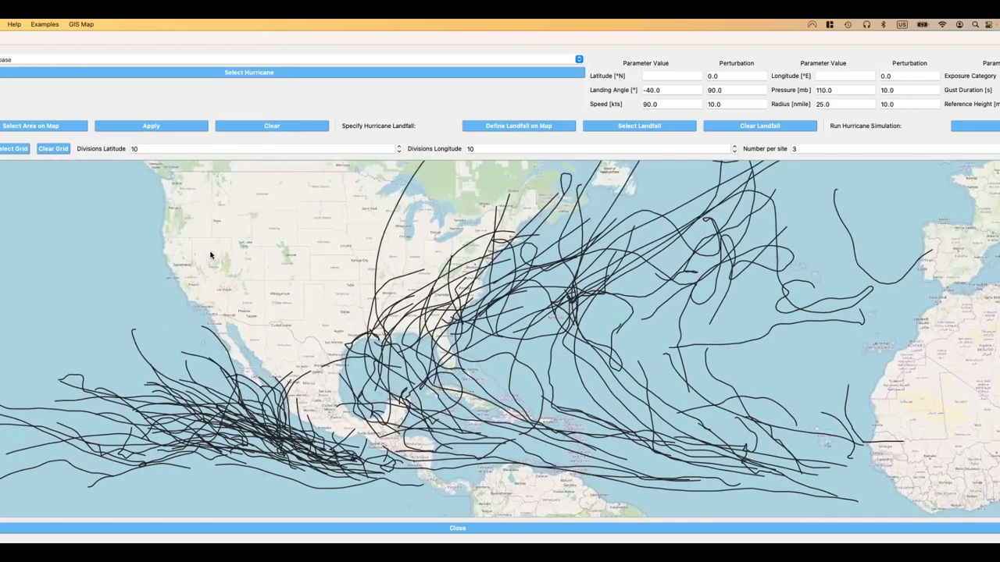
scroll(305, 322, down, 3)
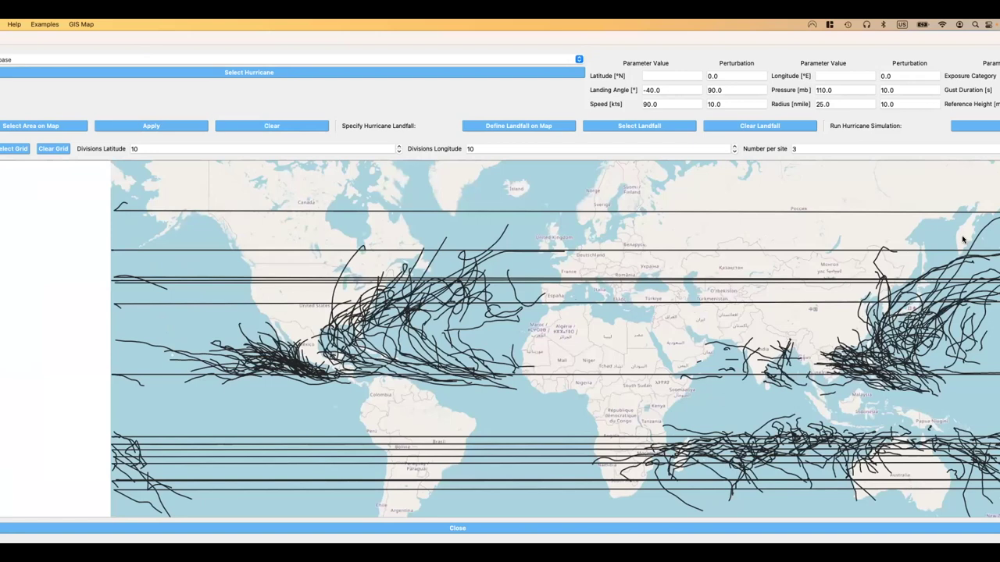
scroll(313, 279, down, 1)
scroll(312, 281, up, 2)
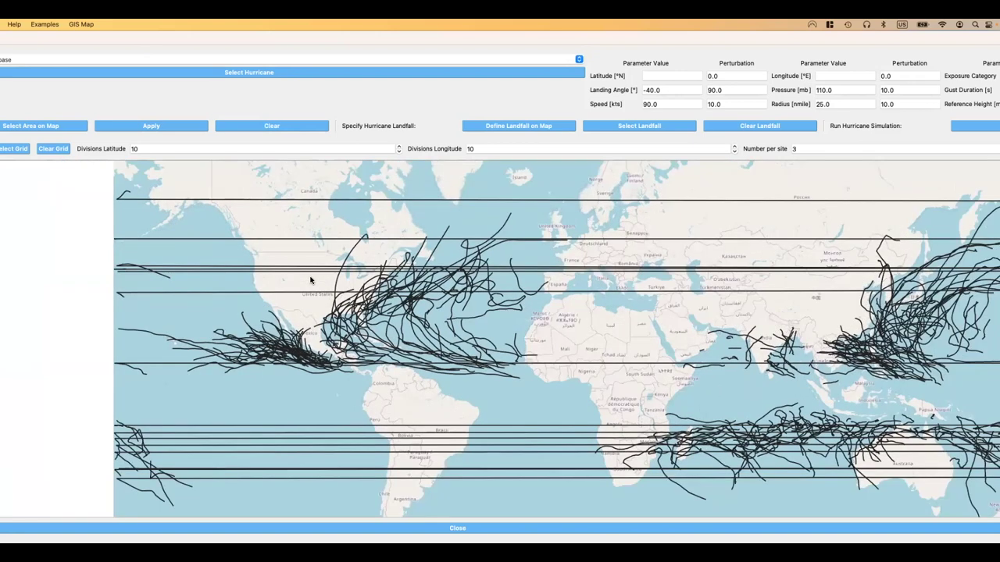
scroll(316, 307, up, 2)
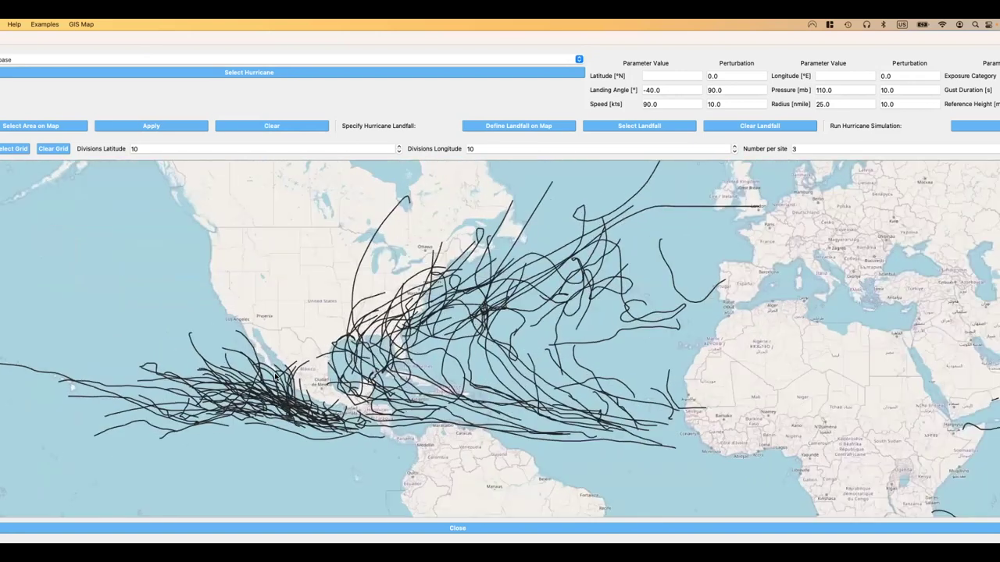
scroll(360, 376, up, 1)
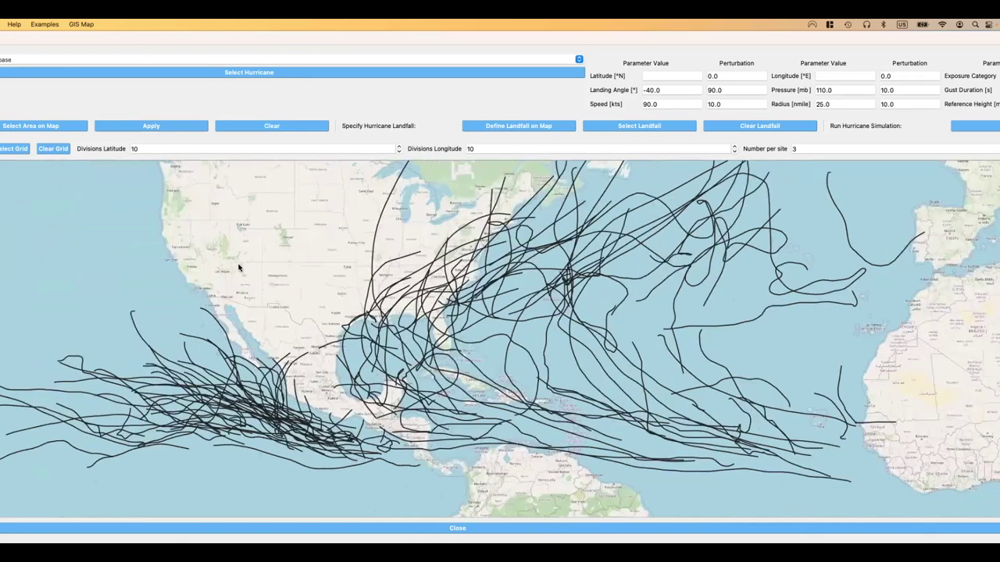
scroll(350, 325, up, 1)
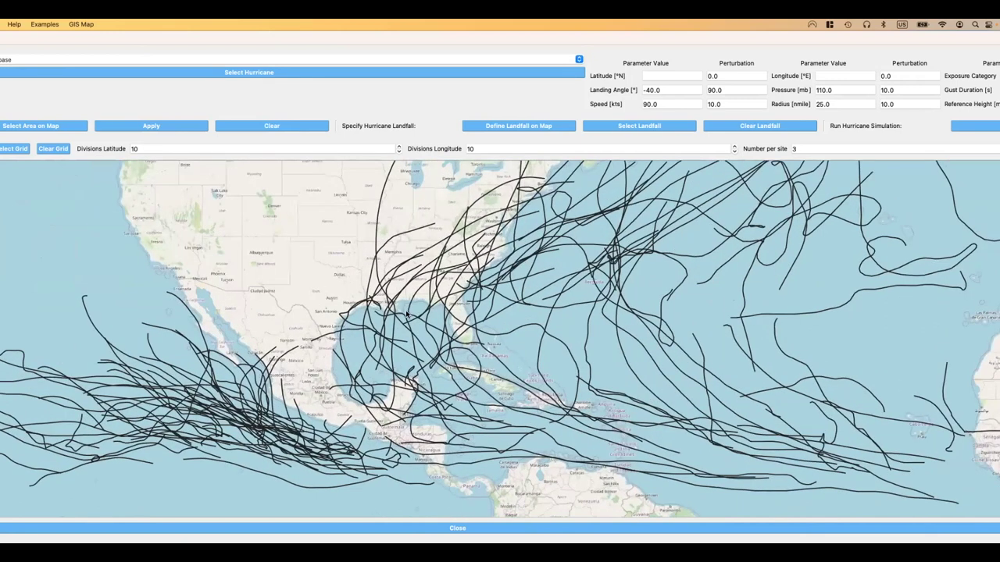
Select the hurricane track running north-south just west of Lake Charles as the scenario hurricane
scroll(408, 315, up, 6)
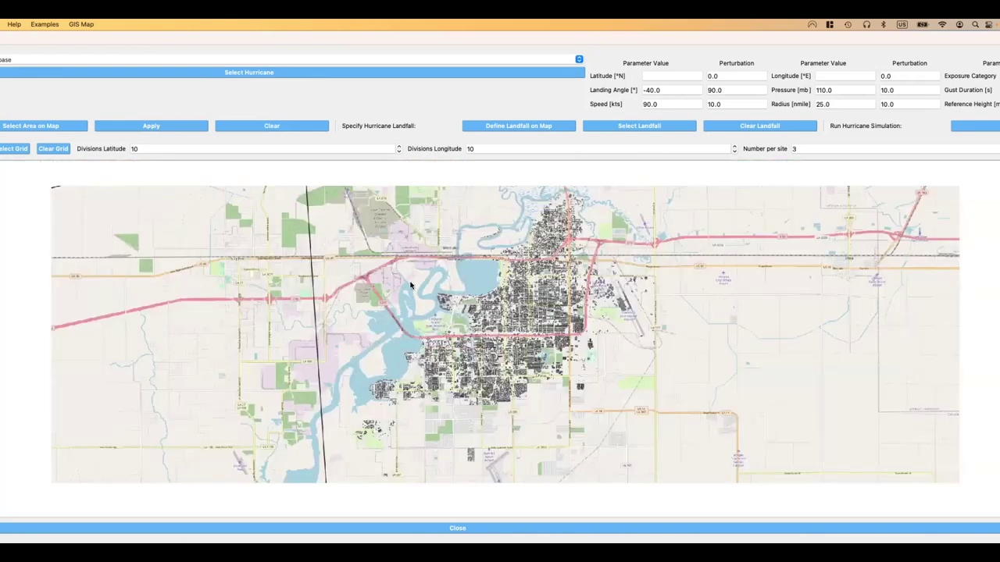
scroll(413, 286, down, 3)
scroll(420, 300, up, 1)
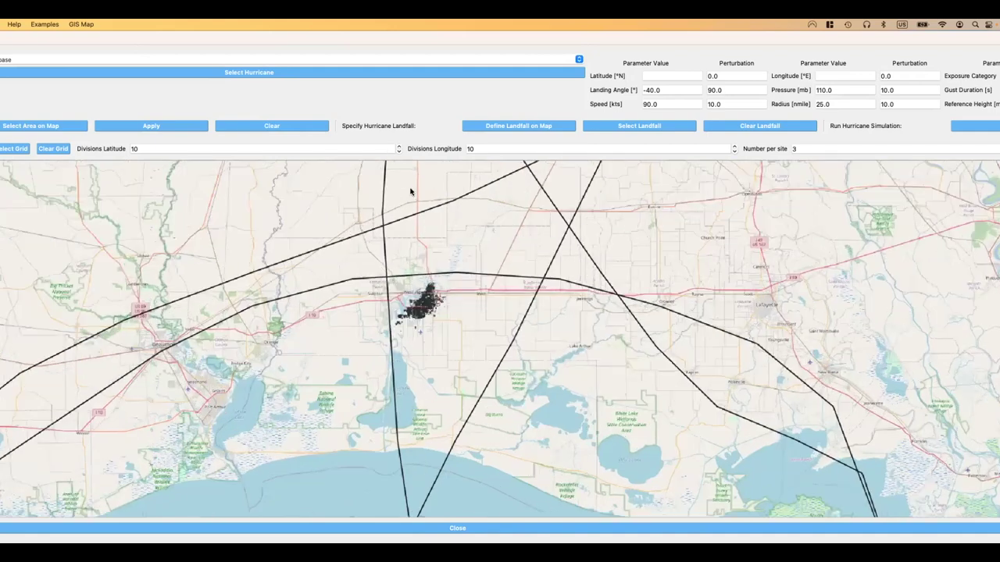
scroll(414, 189, up, 1)
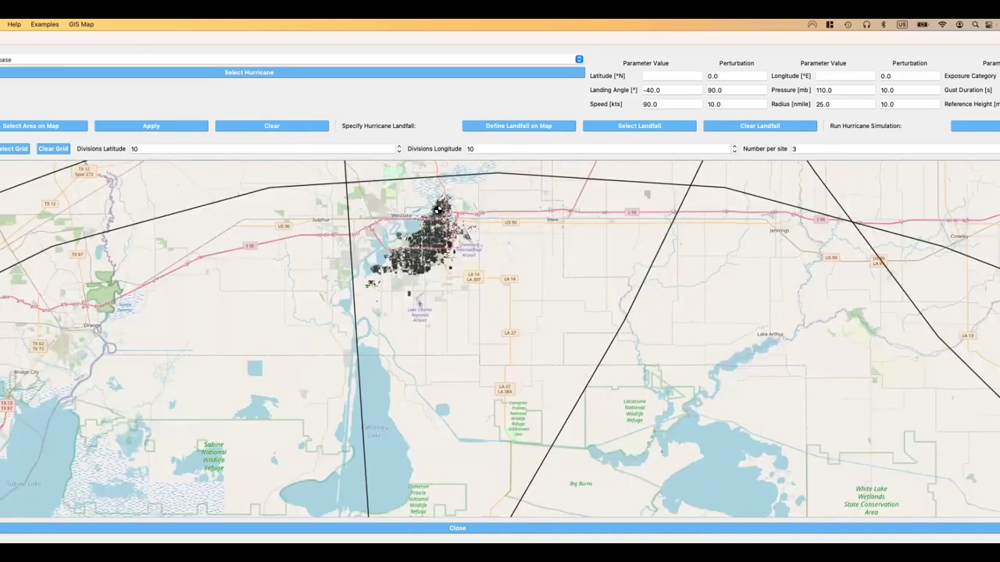
click(448, 228)
click(413, 344)
click(140, 76)
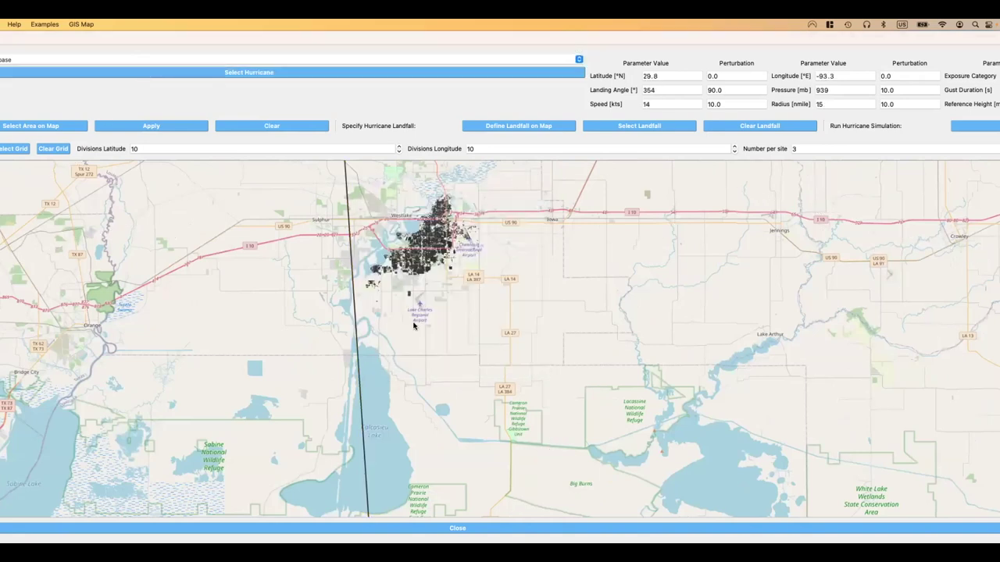
Examine the selected hurricane's full track from the Gulf inland and its landfall point on the coast south of Lake Charles
scroll(414, 327, down, 3)
scroll(578, 477, down, 2)
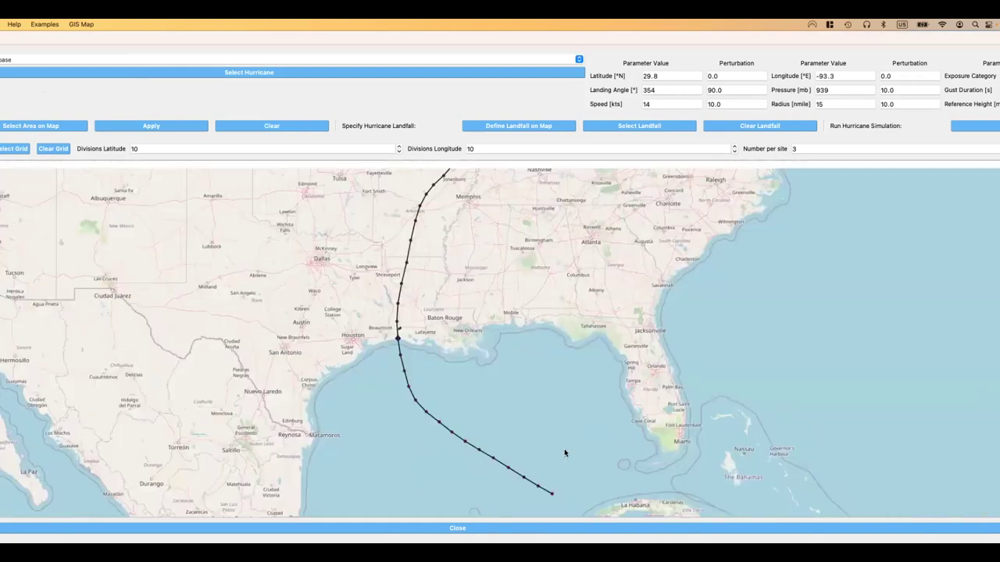
drag(436, 366, 359, 406)
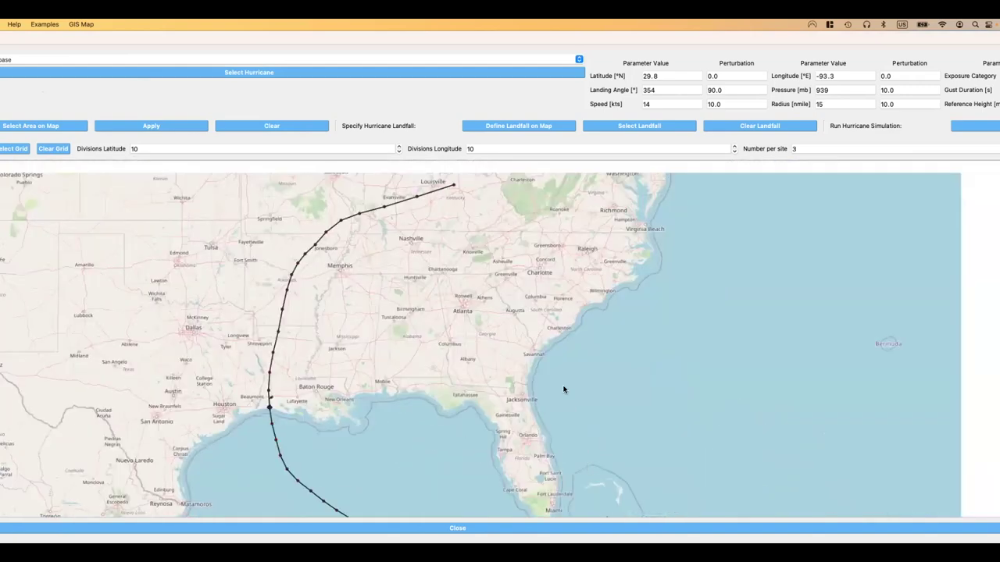
drag(563, 389, 645, 299)
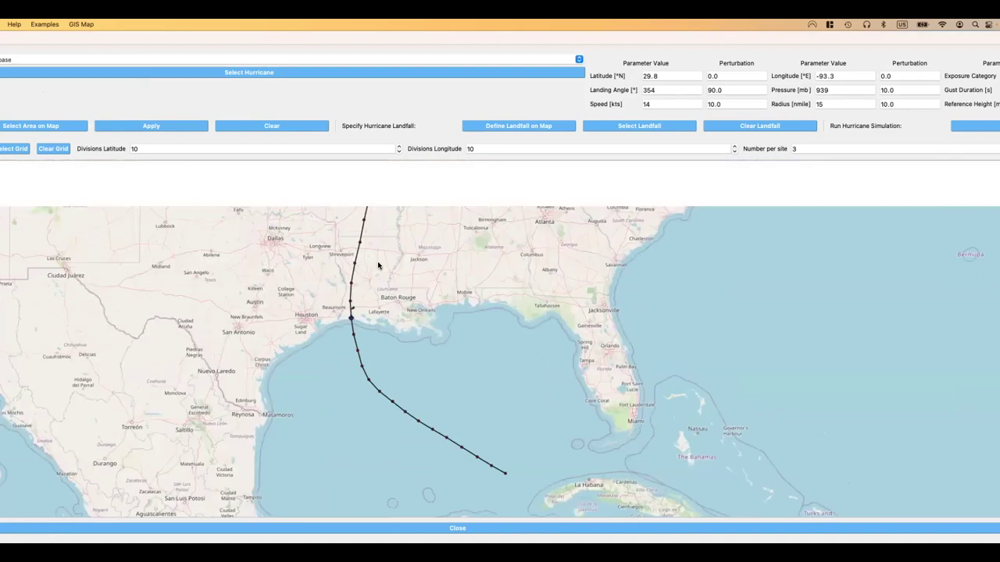
scroll(358, 340, up, 1)
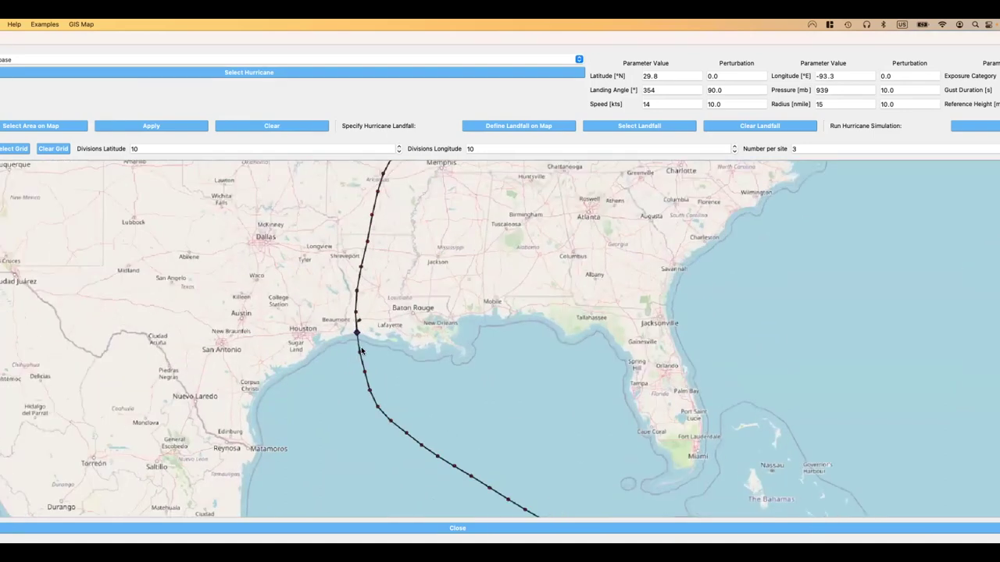
scroll(361, 350, up, 2)
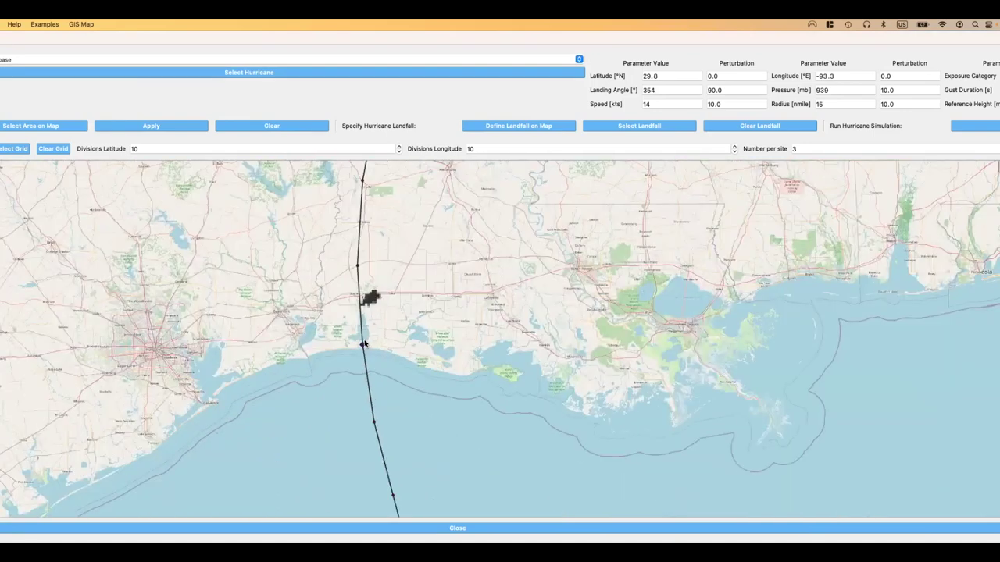
scroll(362, 344, up, 2)
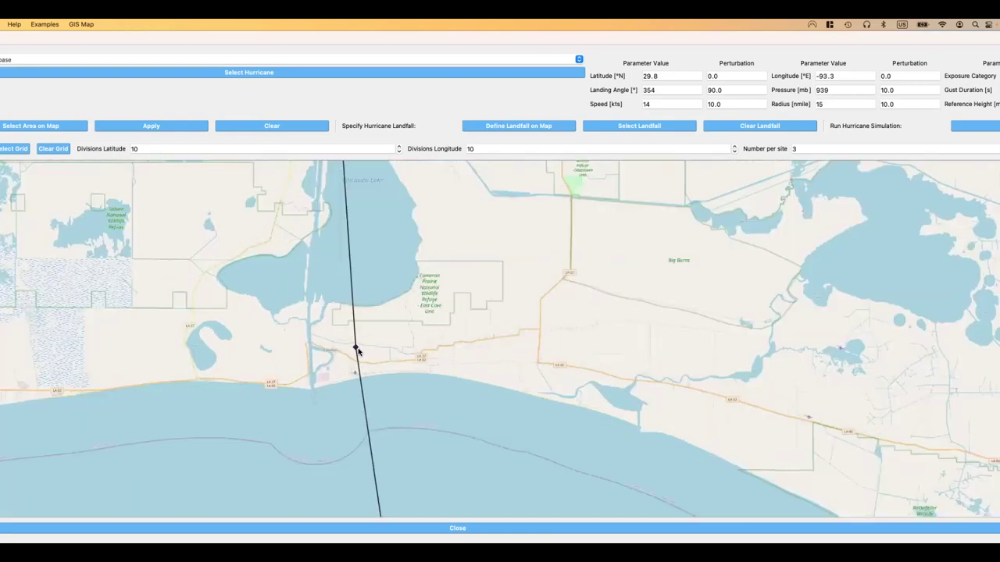
scroll(362, 354, down, 2)
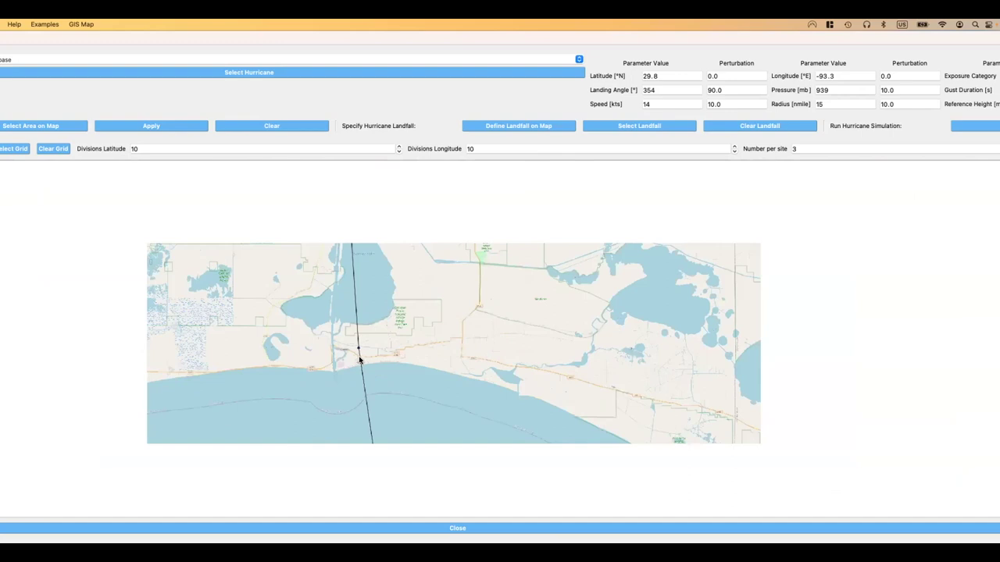
scroll(475, 326, down, 3)
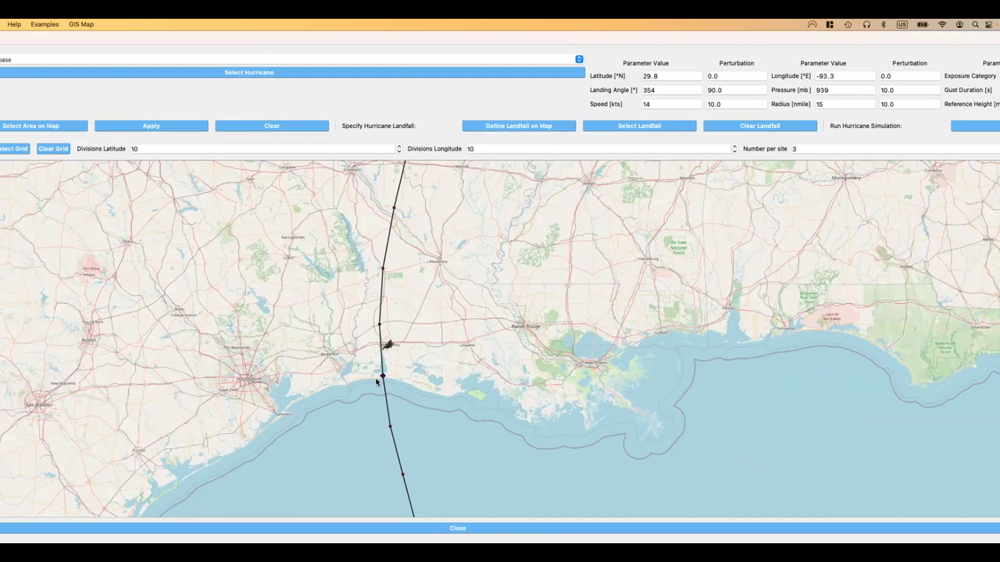
Place a rectangular wind field grid over Lake Charles and reshape its corners to tightly frame the building inventory
scroll(383, 376, up, 2)
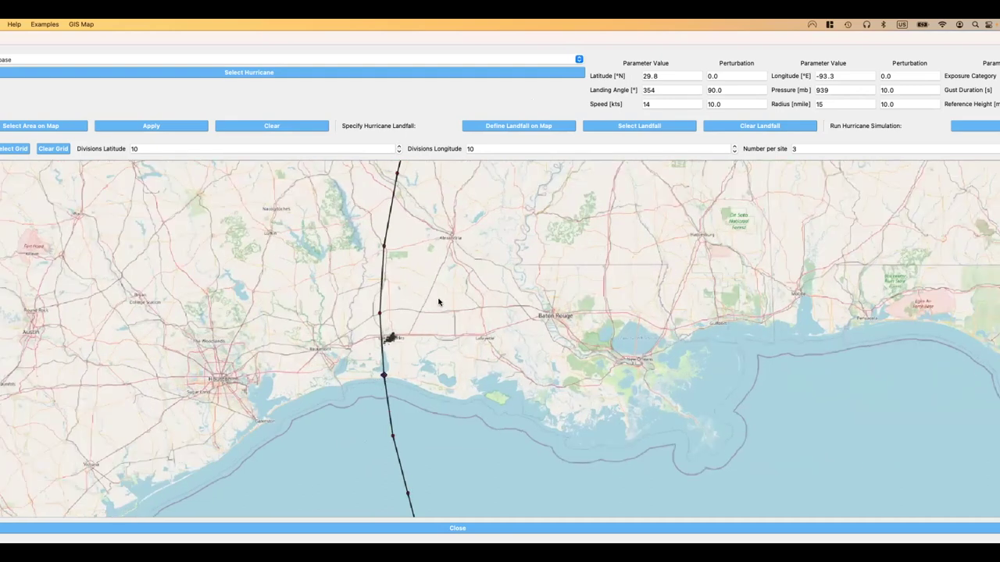
scroll(438, 301, up, 3)
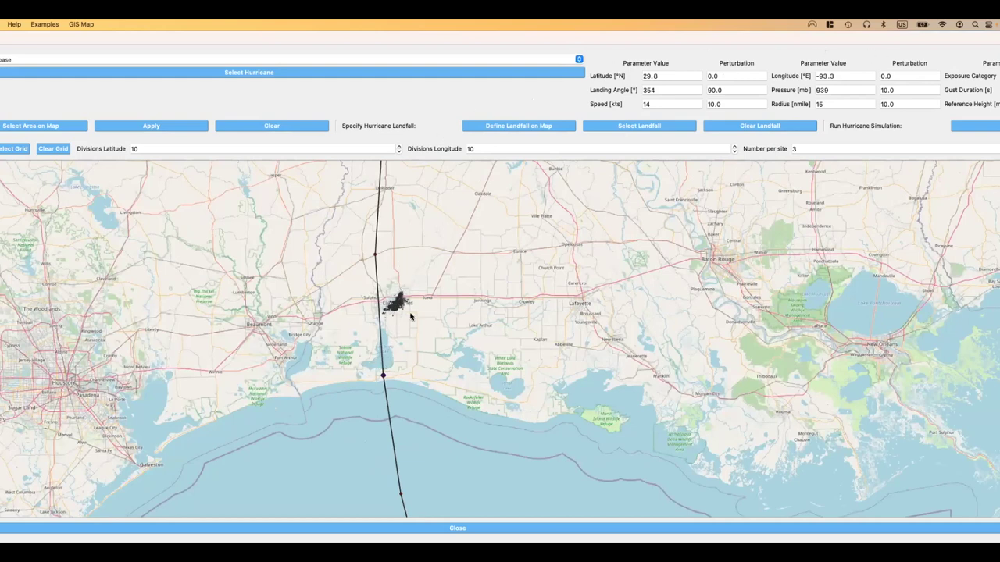
scroll(410, 315, up, 2)
scroll(364, 303, up, 2)
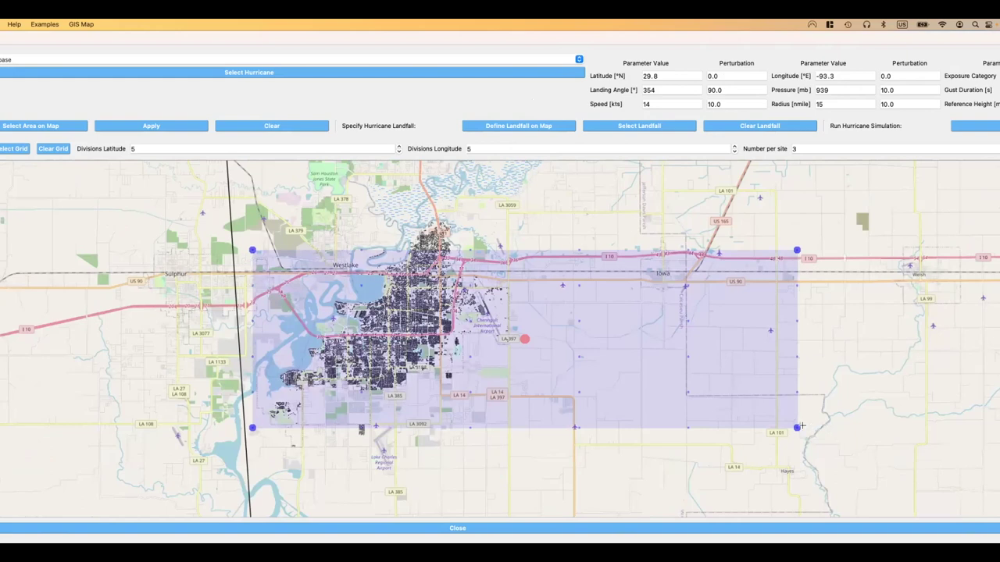
drag(797, 428, 674, 461)
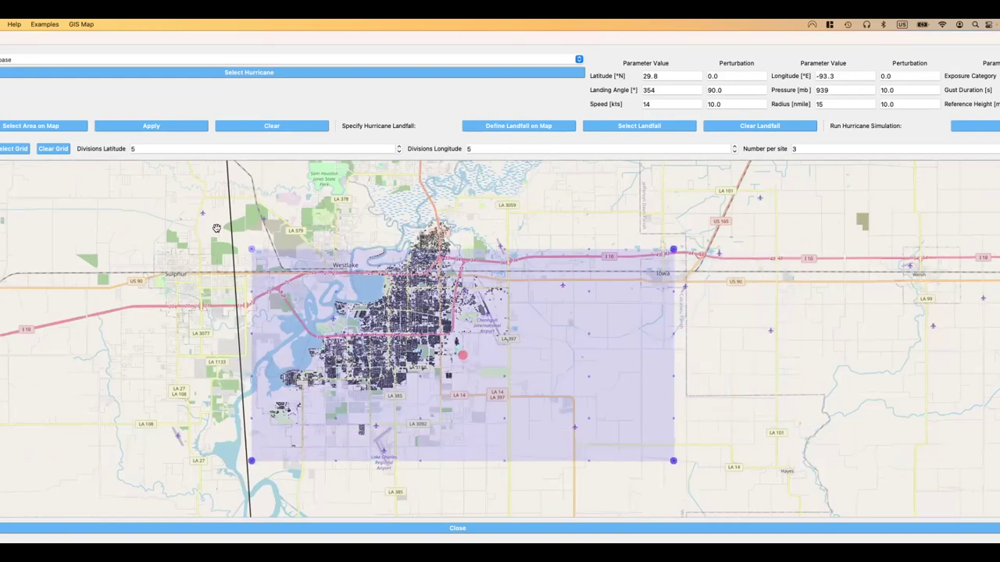
click(195, 203)
drag(673, 461, 524, 433)
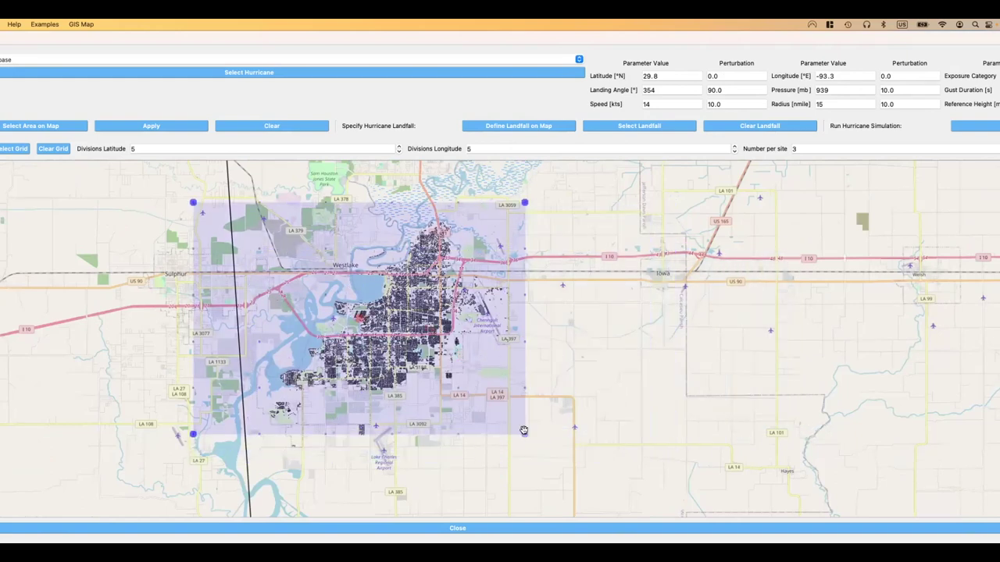
drag(193, 201, 264, 213)
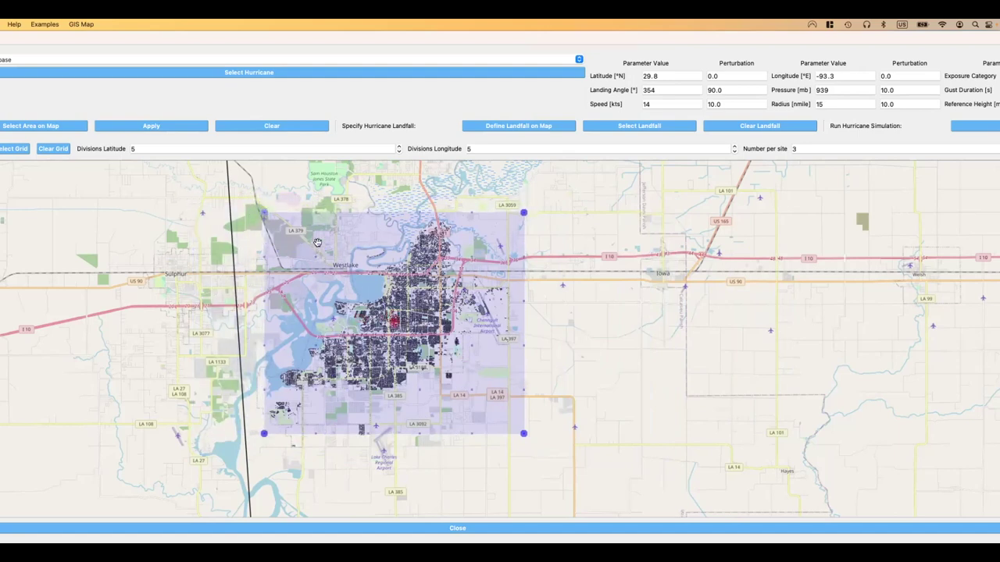
Enlarge the wind field grid to cover the northern and southwestern buildings and the airport east of Lake Charles
scroll(335, 260, up, 3)
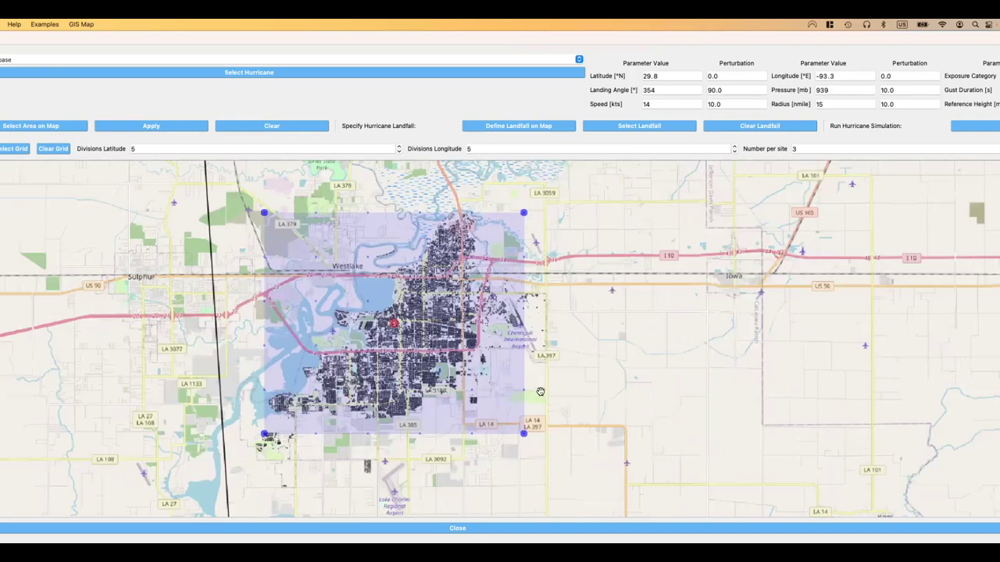
drag(525, 432, 589, 466)
scroll(774, 330, down, 2)
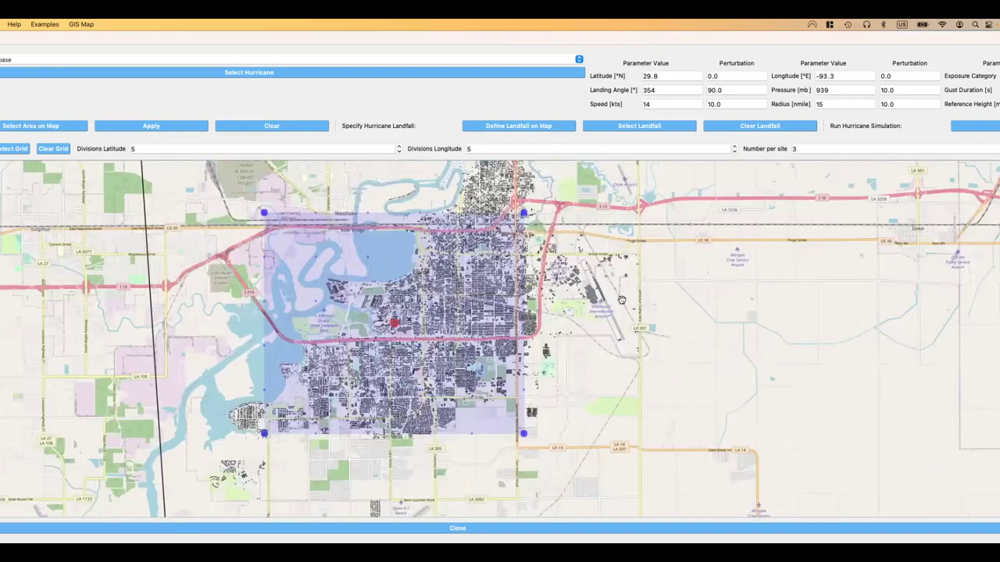
scroll(253, 219, down, 1)
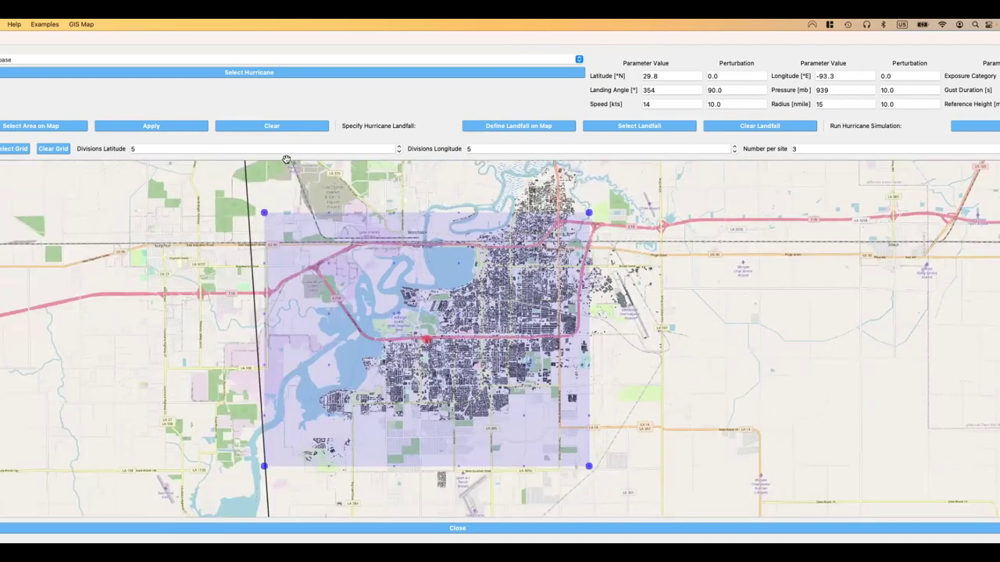
drag(289, 165, 290, 165)
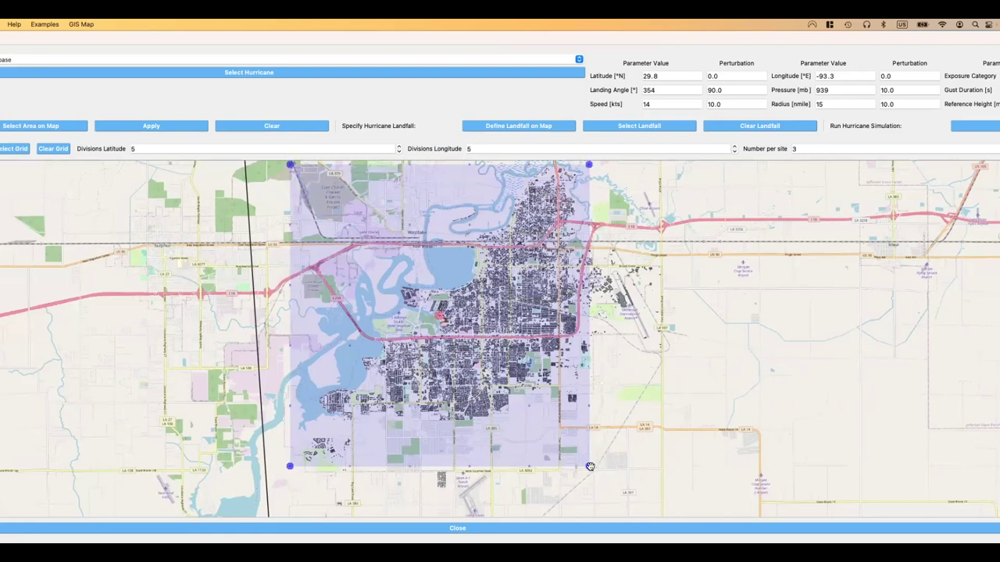
drag(653, 465, 687, 469)
Set the grid to 25 latitude and 25 longitude divisions and select it as the wind field grid
click(152, 153)
text(25)
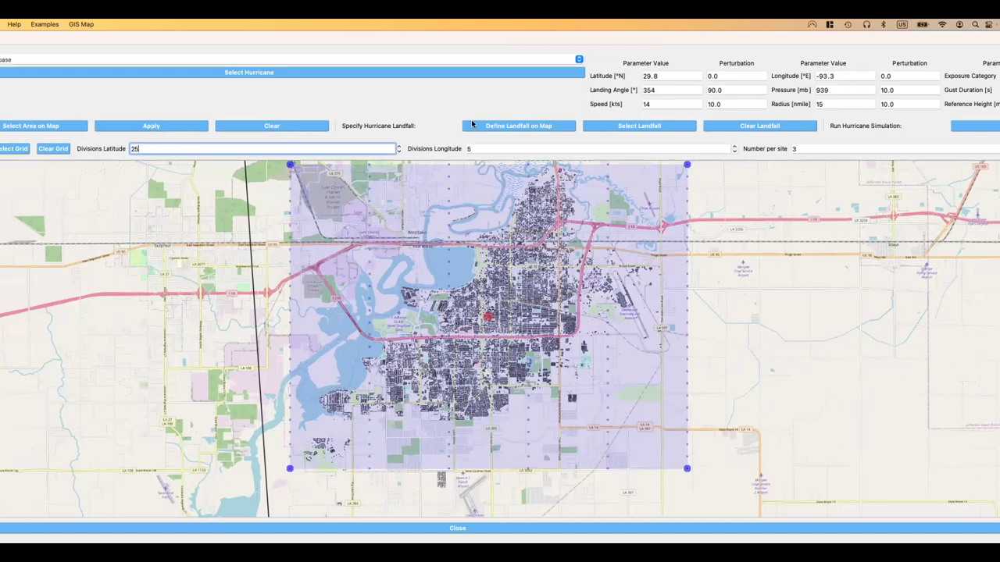
click(524, 147)
text(25)
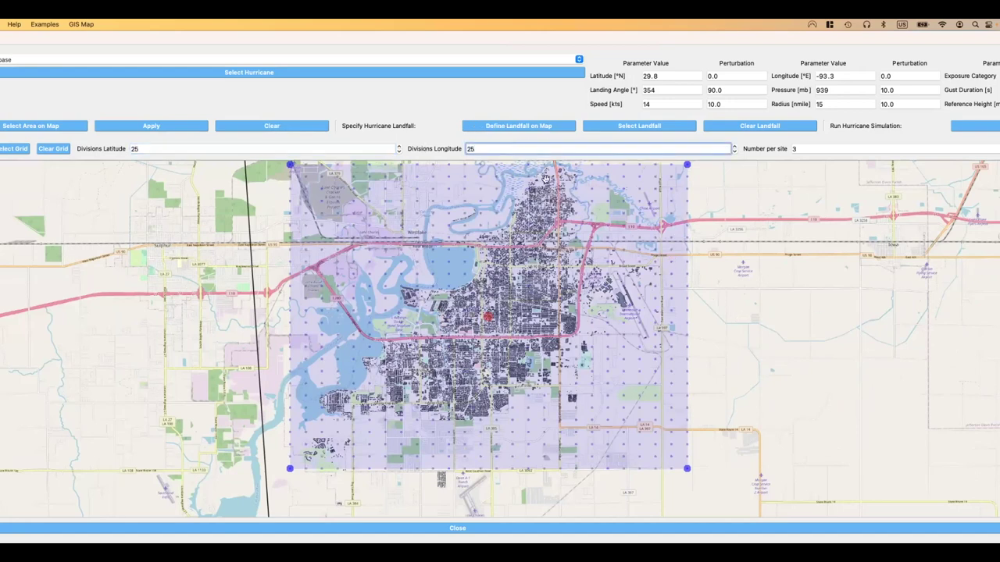
click(753, 295)
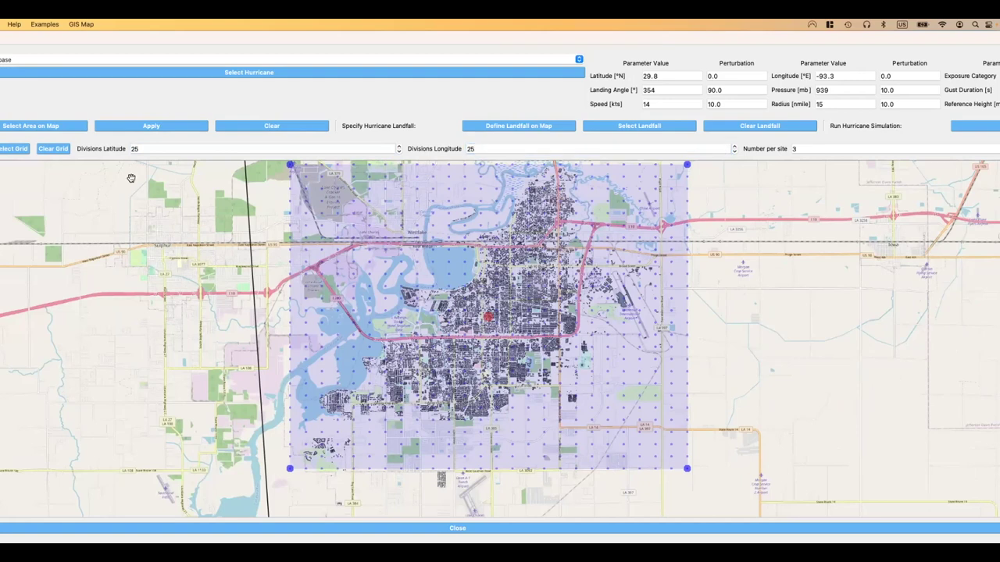
click(11, 148)
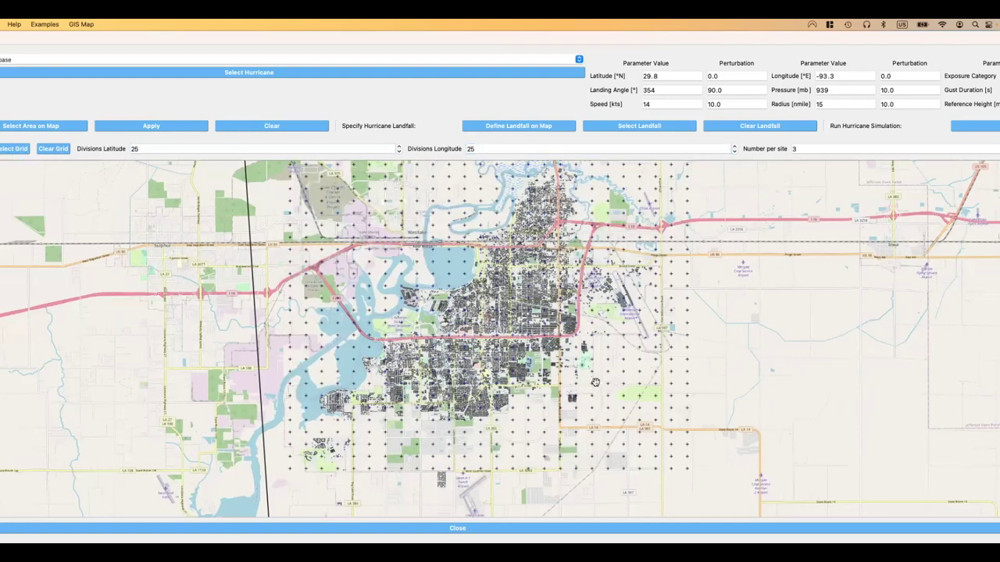
scroll(532, 337, up, 1)
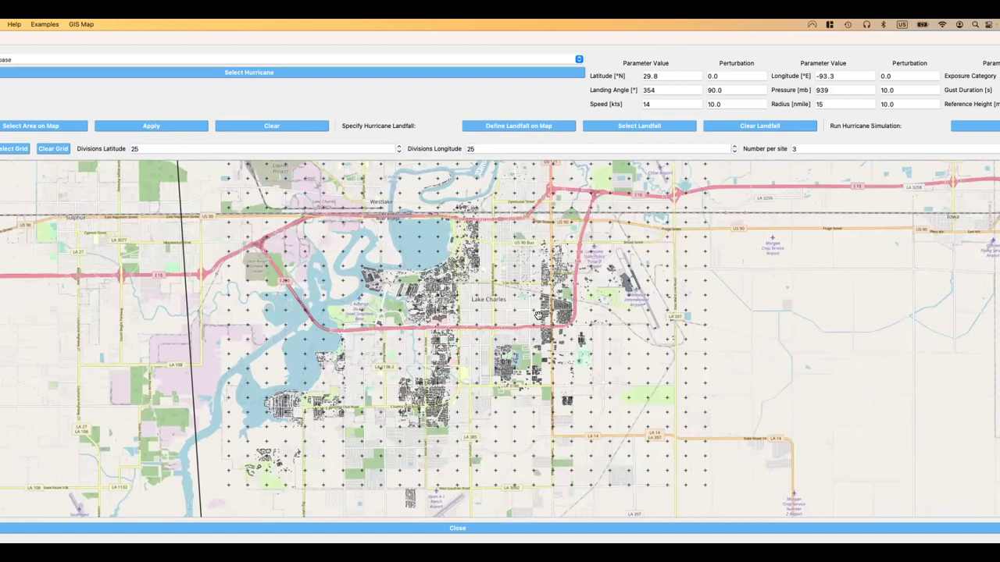
scroll(532, 338, down, 1)
scroll(777, 214, down, 1)
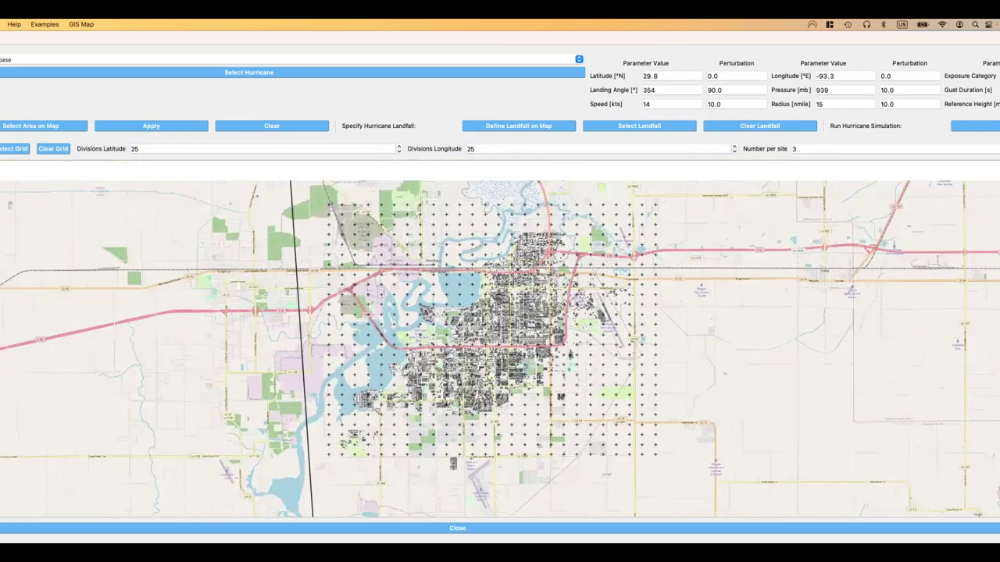
Run the hurricane simulation with the number per site set to 3, and close the scenario map window
click(795, 148)
text(3)
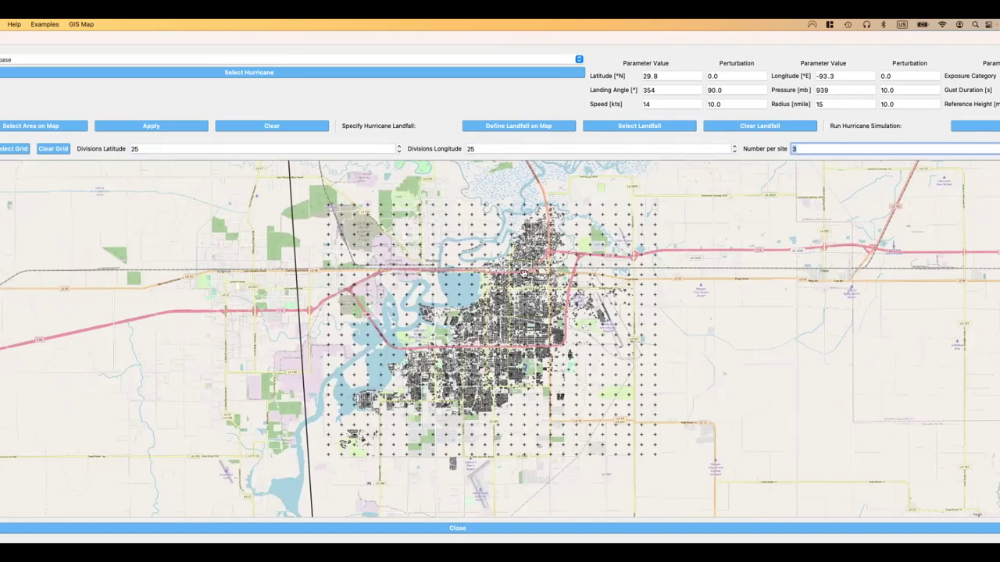
scroll(507, 293, down, 1)
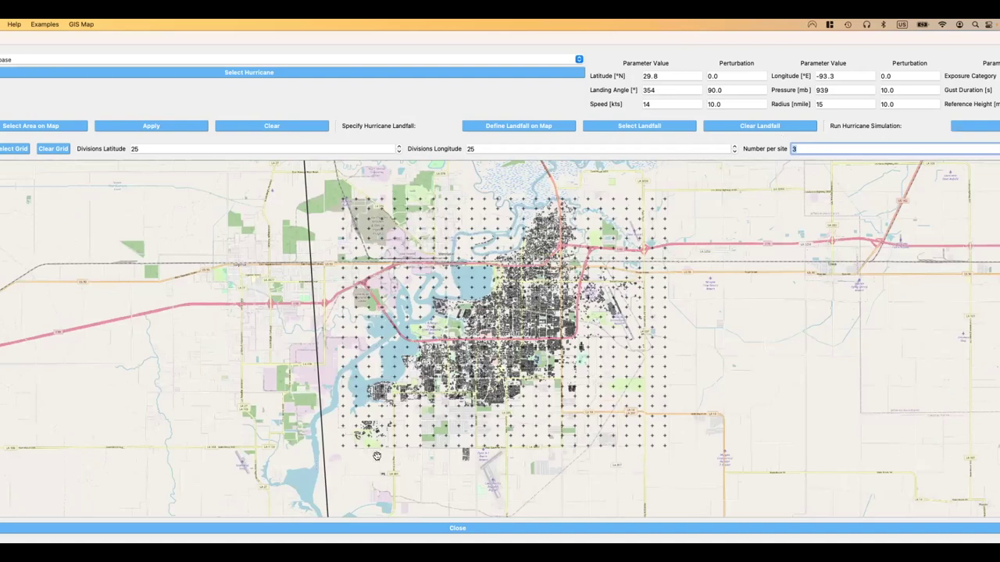
drag(128, 43, 609, 332)
drag(377, 233, 212, 84)
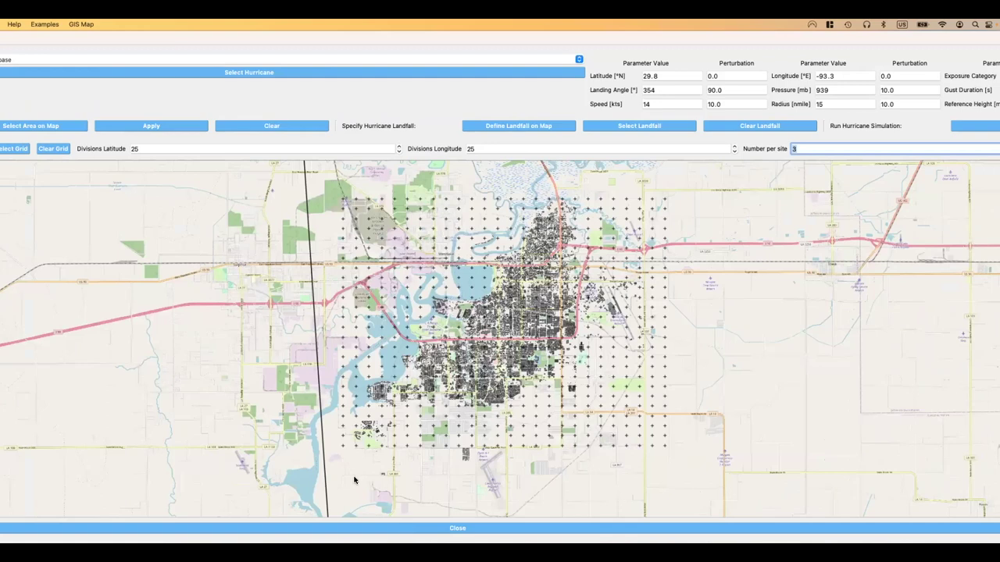
click(367, 526)
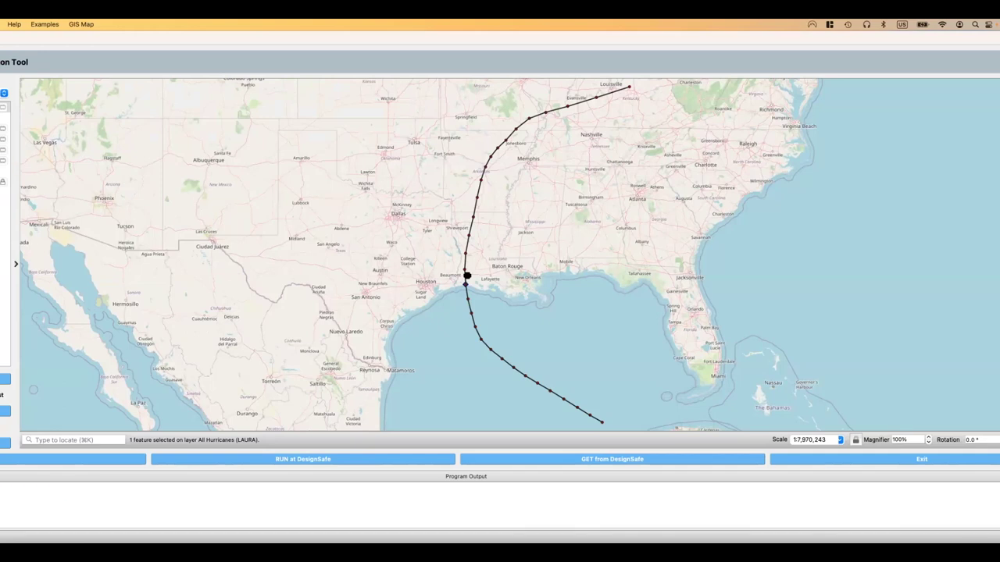
Identify the Hurricane Grid point beside the airport east of Lake Charles and read its coordinates and peak wind speeds
right_click(4, 107)
click(75, 137)
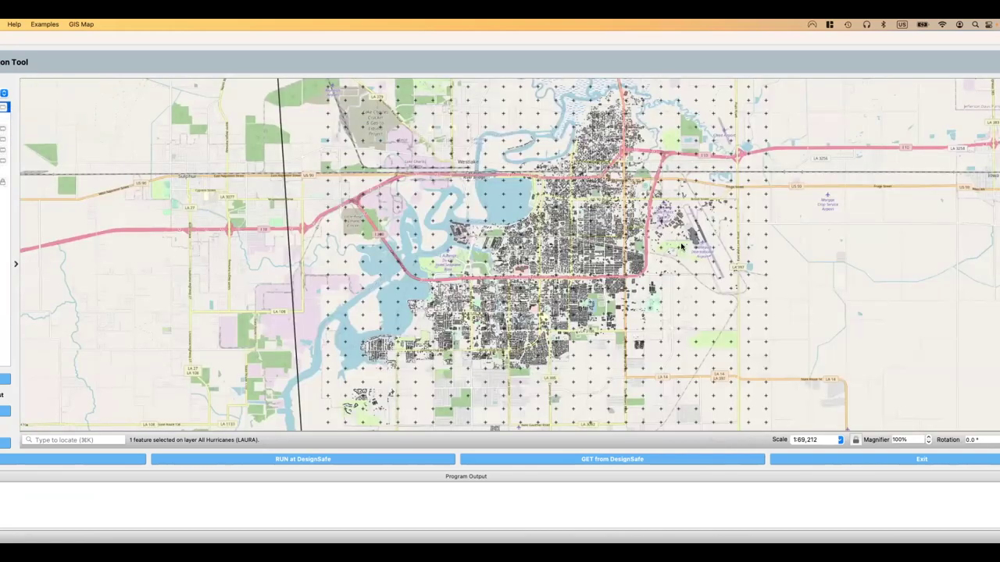
click(697, 263)
click(829, 217)
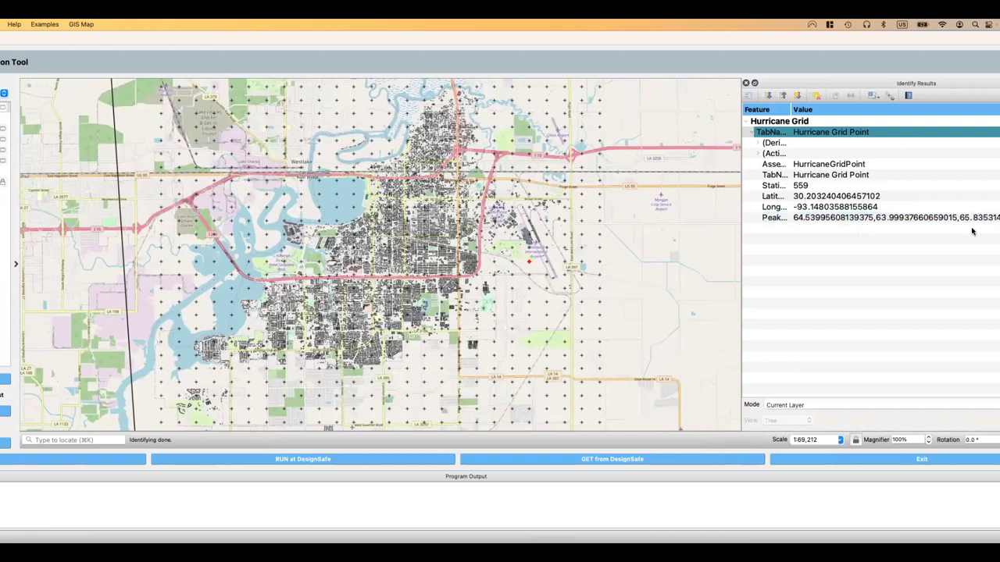
click(812, 207)
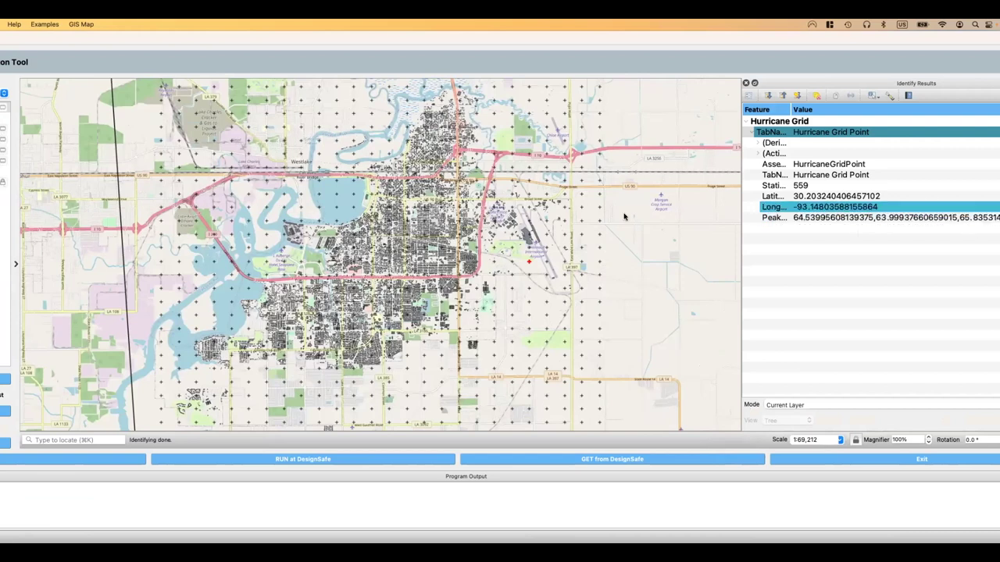
click(872, 223)
click(859, 218)
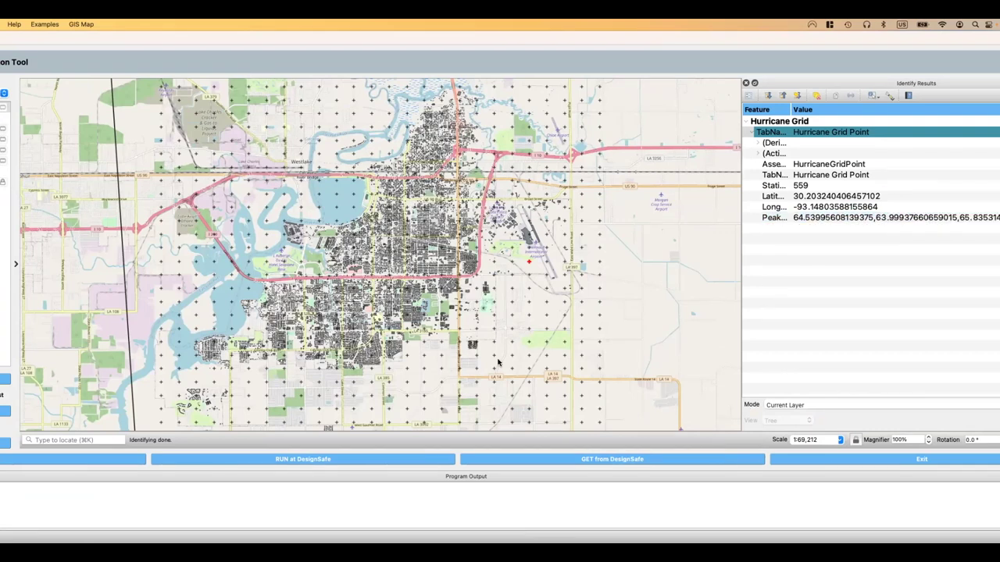
Compare the peak wind speeds at several other grid points southeast of Lake Charles
click(513, 289)
click(512, 289)
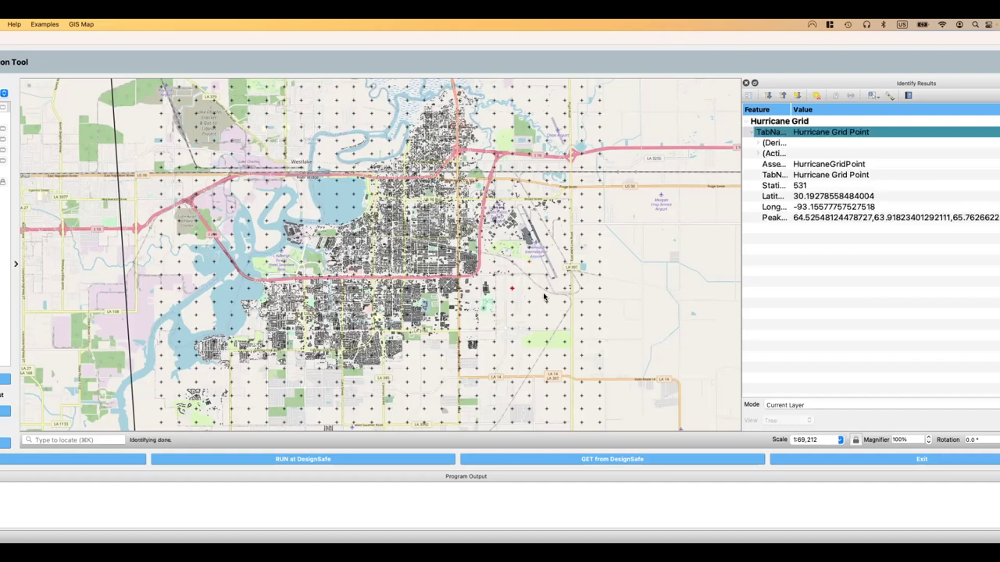
scroll(539, 313, down, 2)
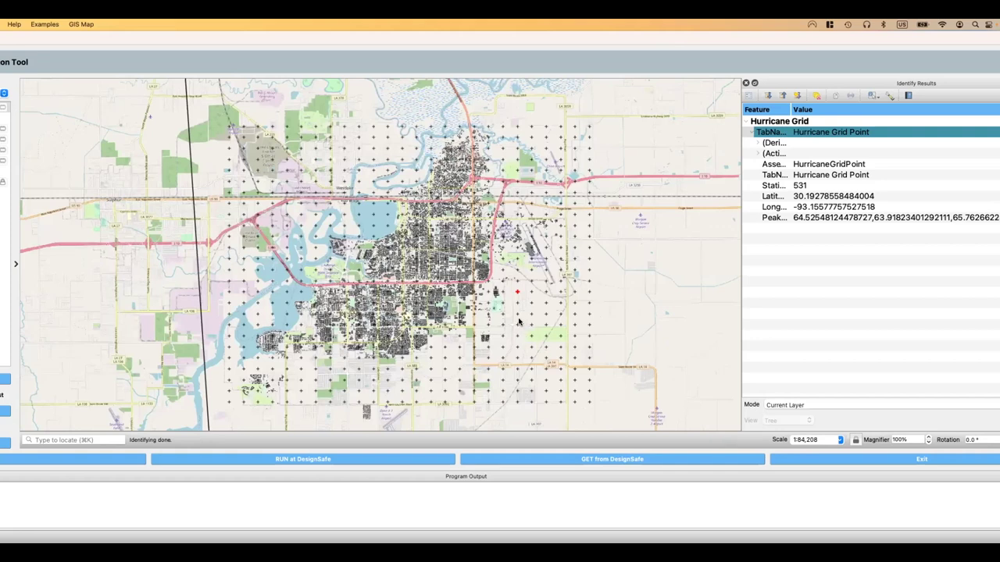
click(517, 314)
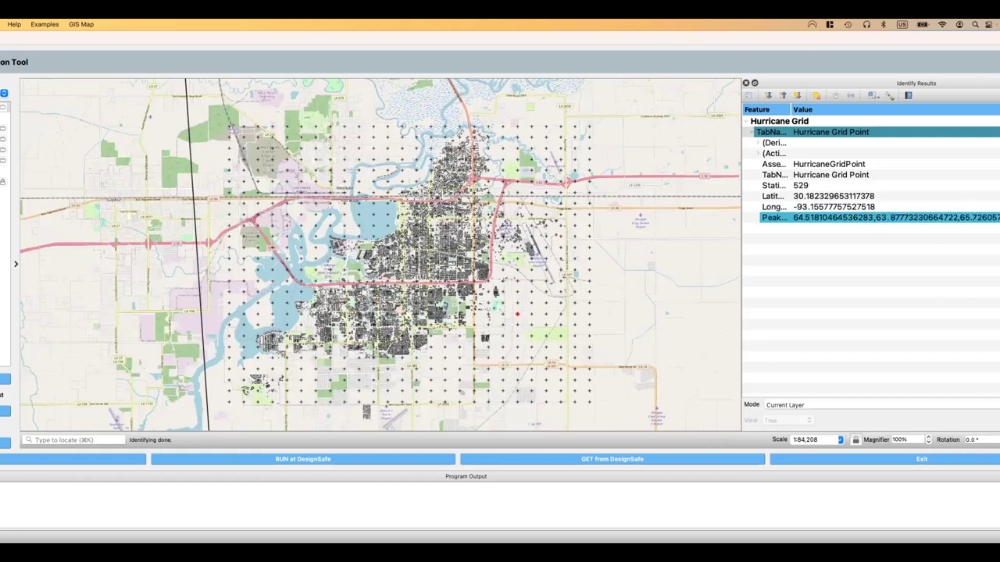
click(546, 346)
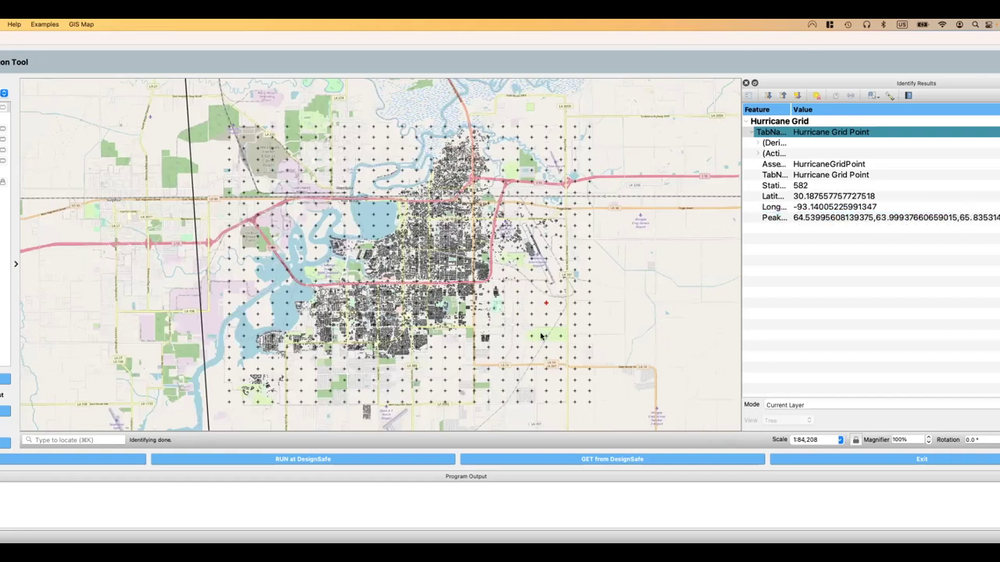
click(949, 218)
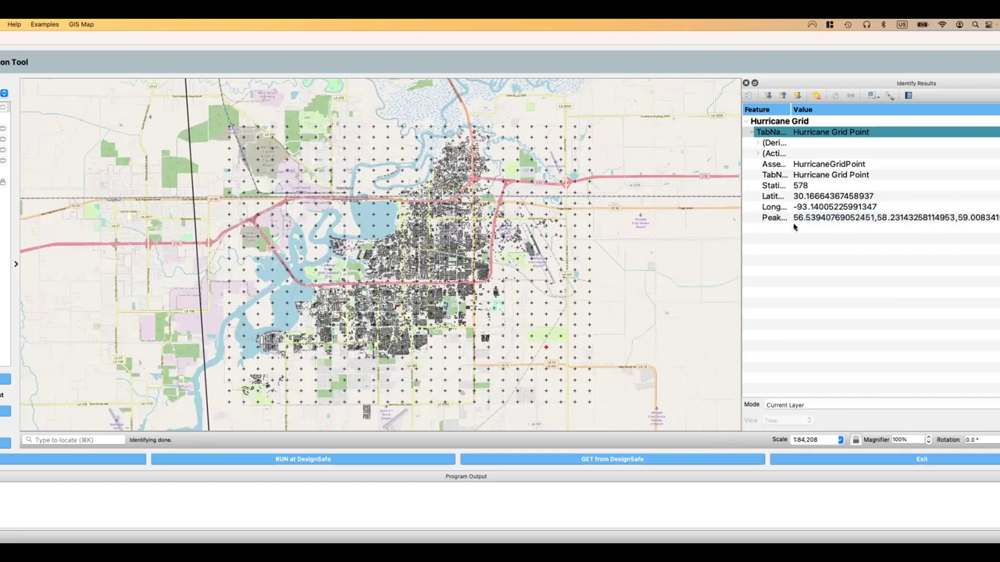
click(887, 241)
scroll(492, 267, down, 1)
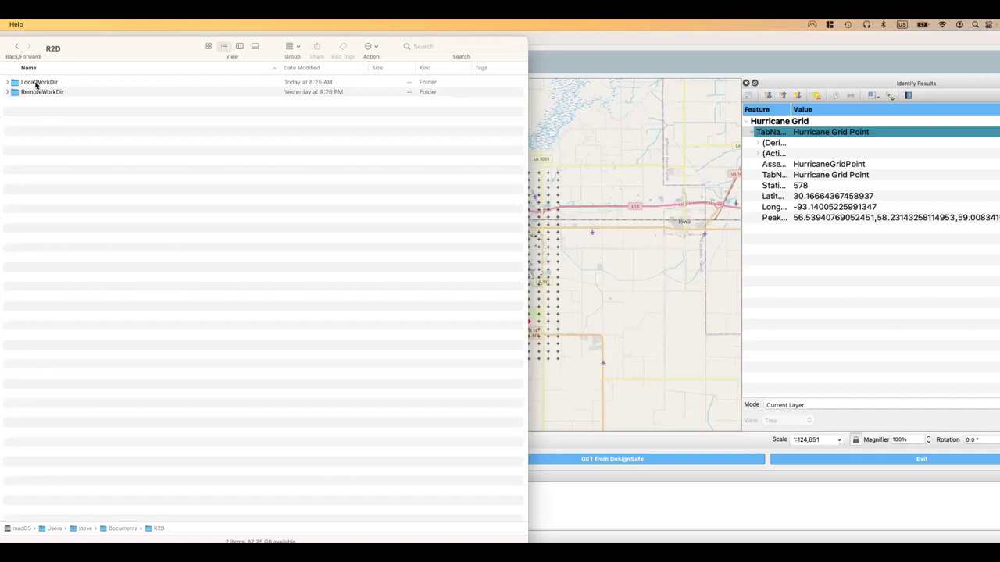
In Finder, open the simulation's Output folder under R2D's LocalWorkDir/HazardSimulation/Hurricanes
double_click(35, 83)
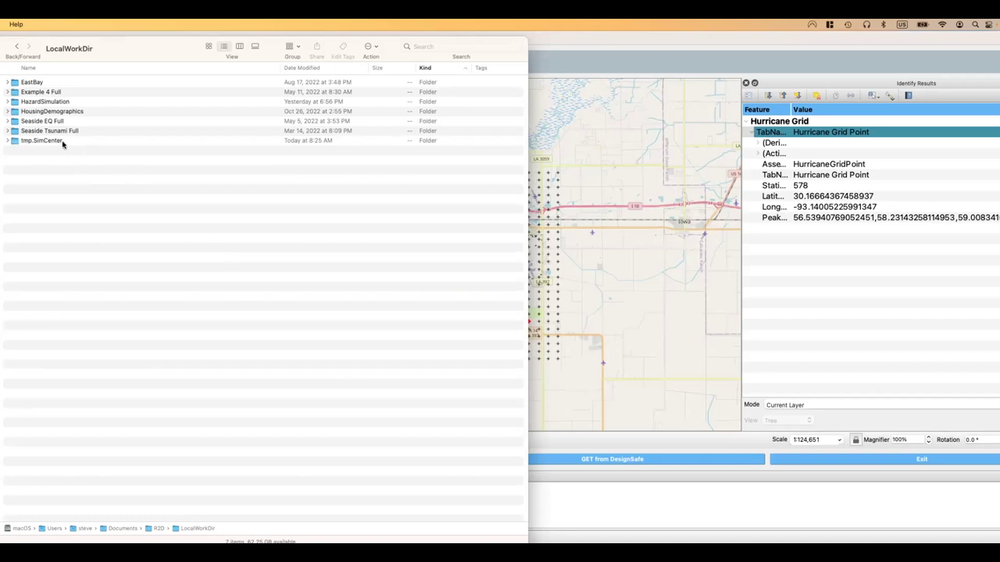
click(22, 105)
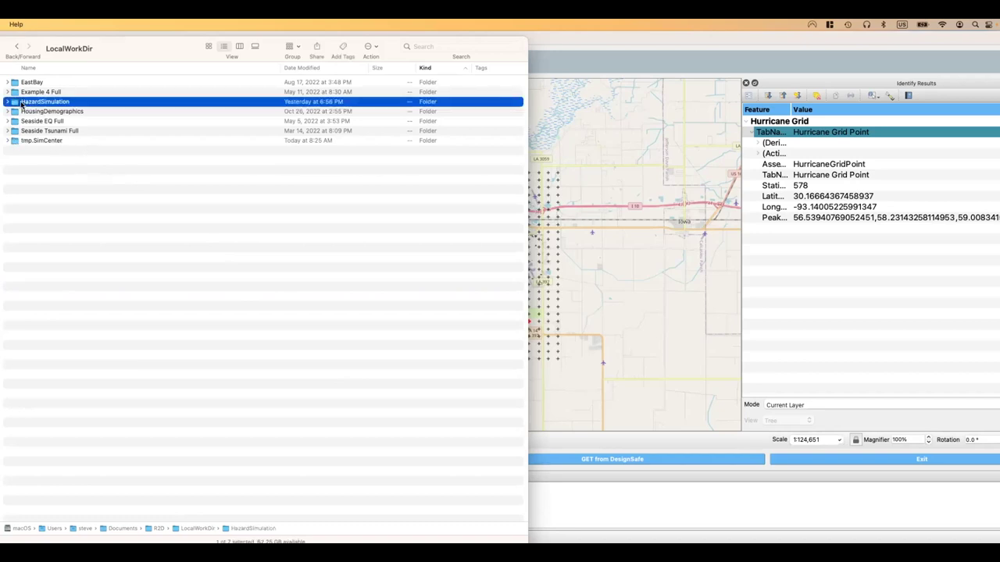
double_click(25, 104)
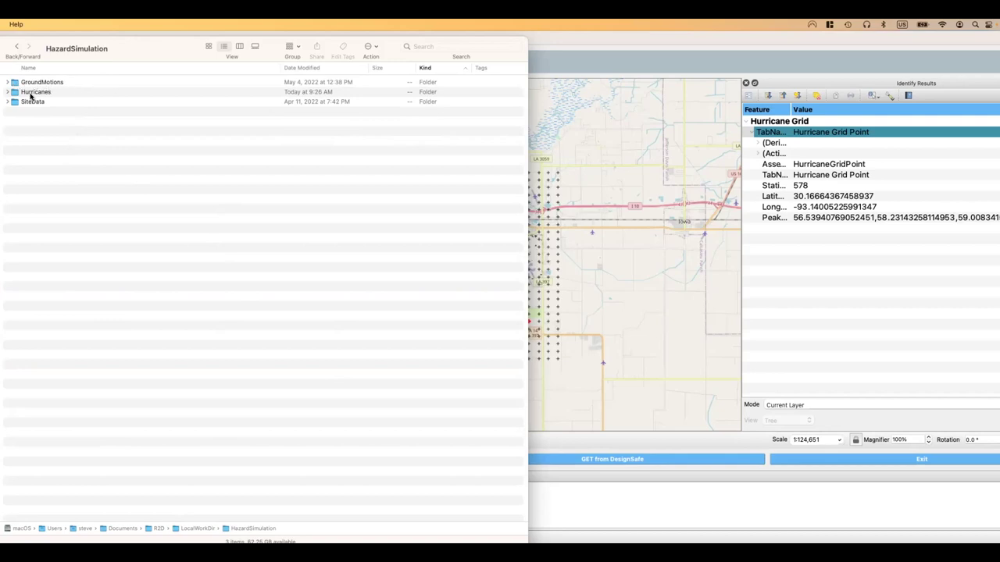
double_click(30, 93)
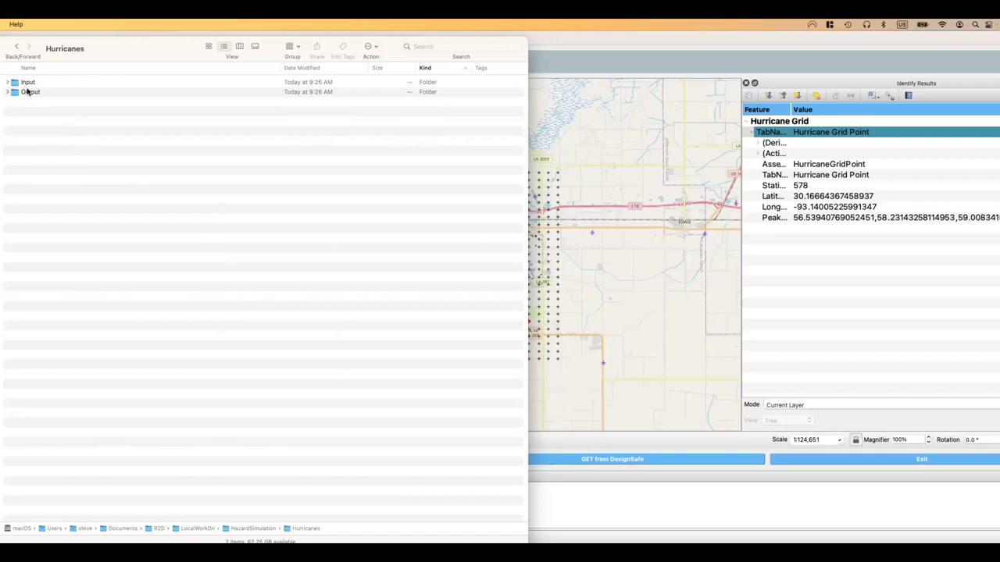
click(29, 92)
double_click(28, 92)
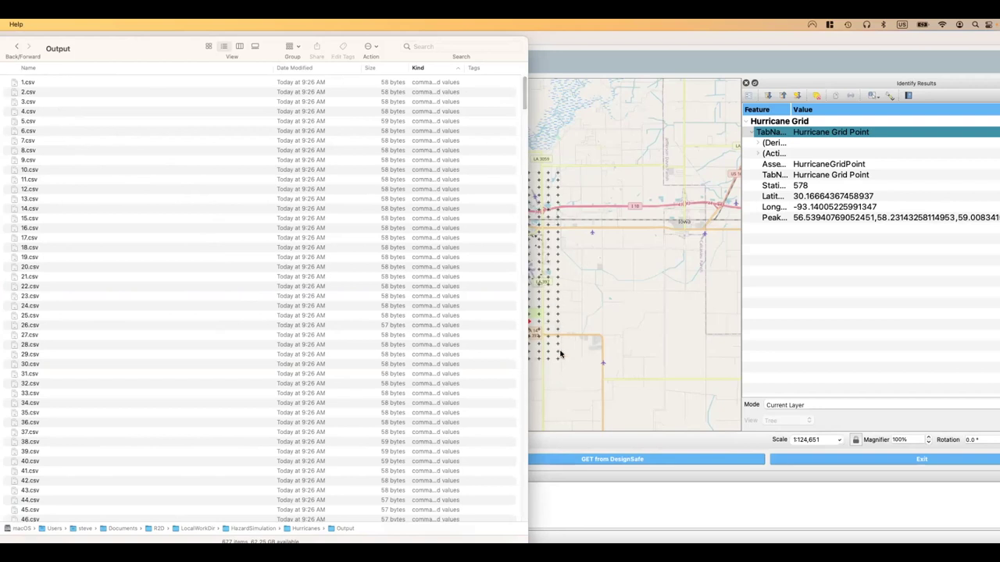
Open EventGrid.csv from the Output folder in Excel and review the grid-point file names with their latitudes and longitudes
drag(524, 97, 514, 427)
scroll(515, 427, down, 20)
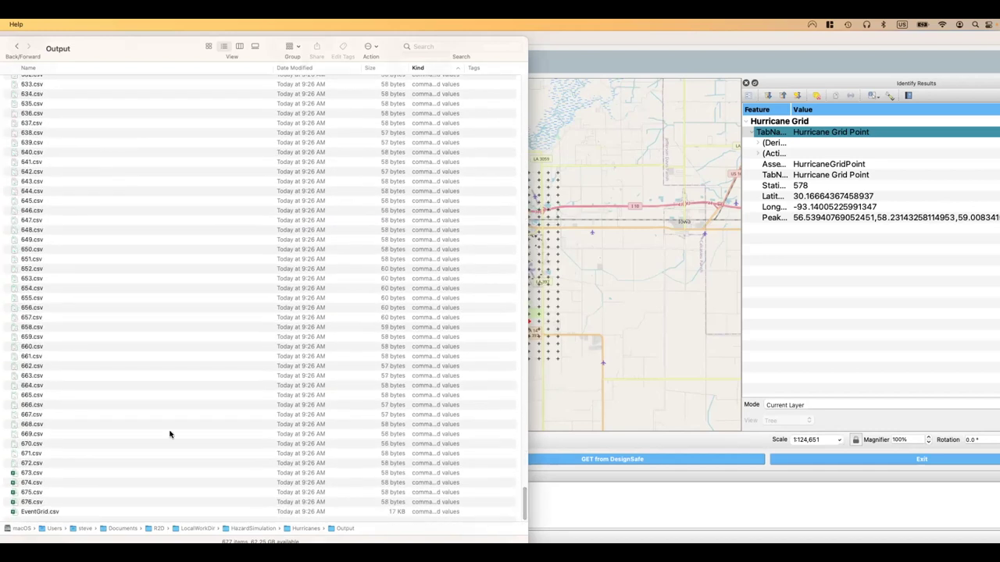
click(30, 512)
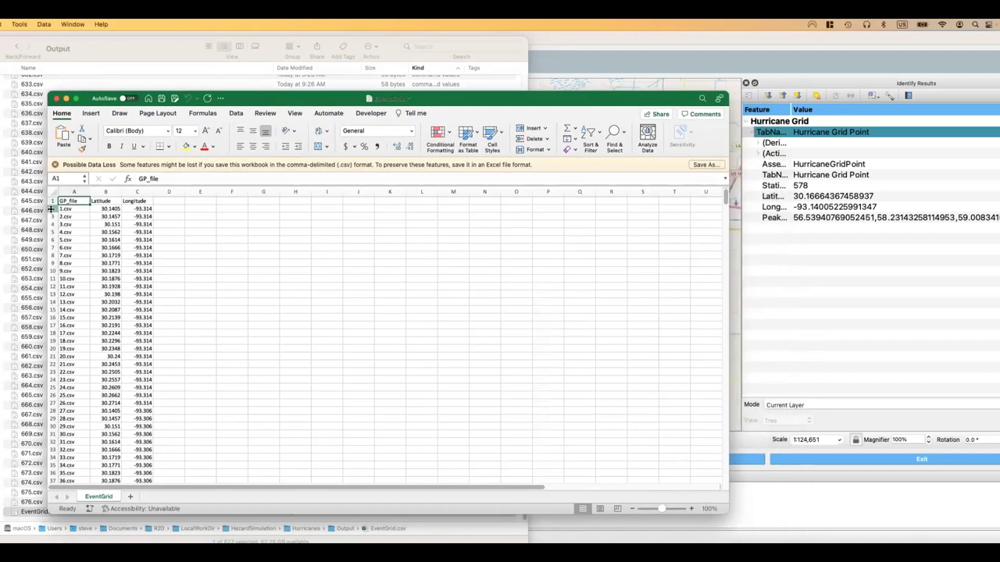
click(70, 208)
click(69, 216)
click(69, 232)
click(70, 256)
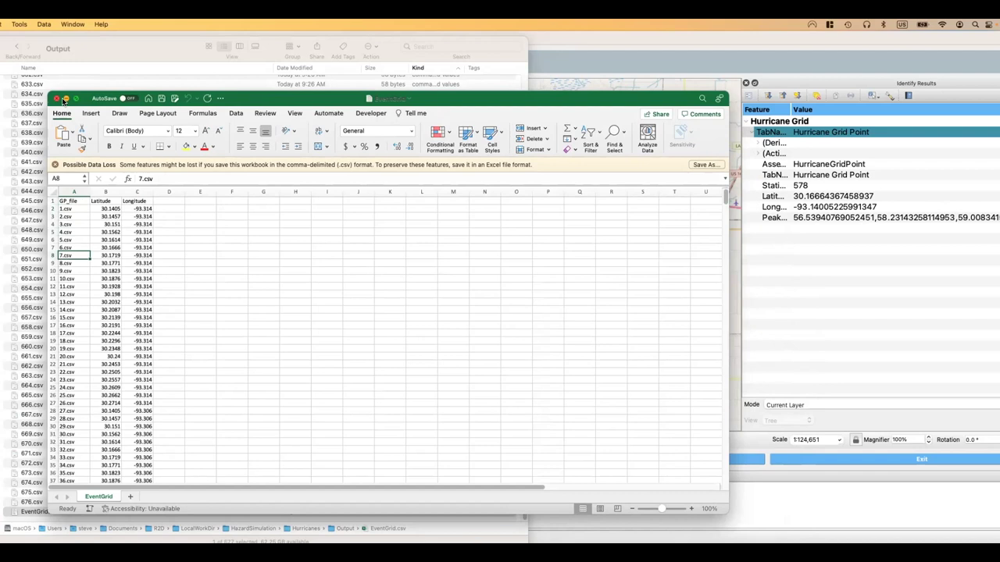
click(65, 98)
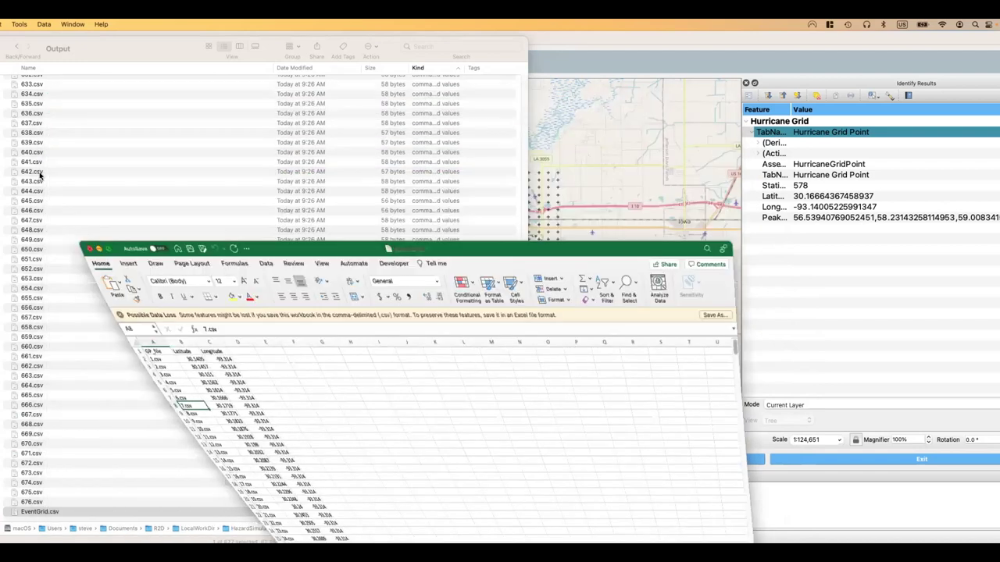
Open 640.csv from the Output folder, read its three PWS values, close it and return to the start of the file list
click(31, 170)
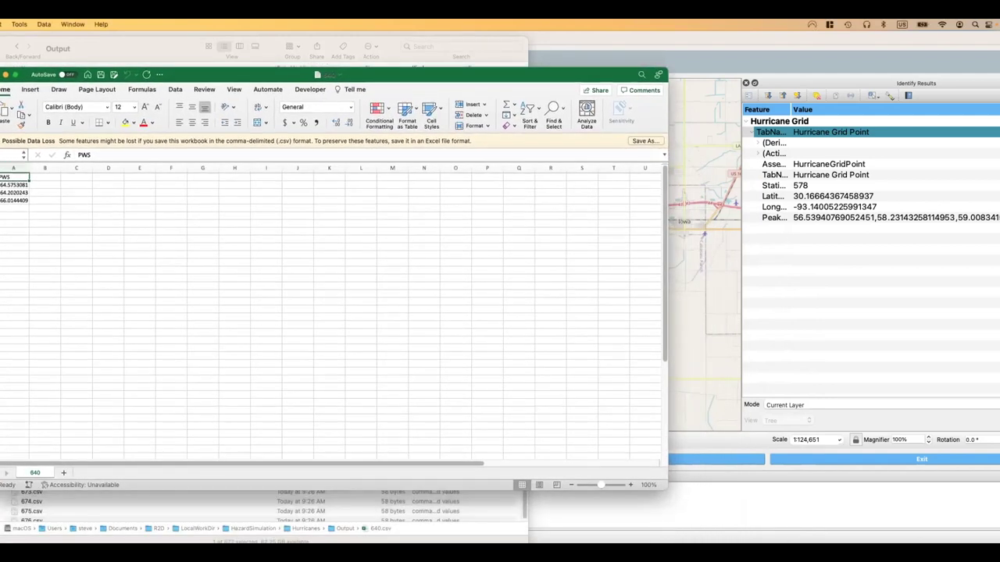
click(12, 192)
click(11, 200)
click(5, 209)
click(5, 74)
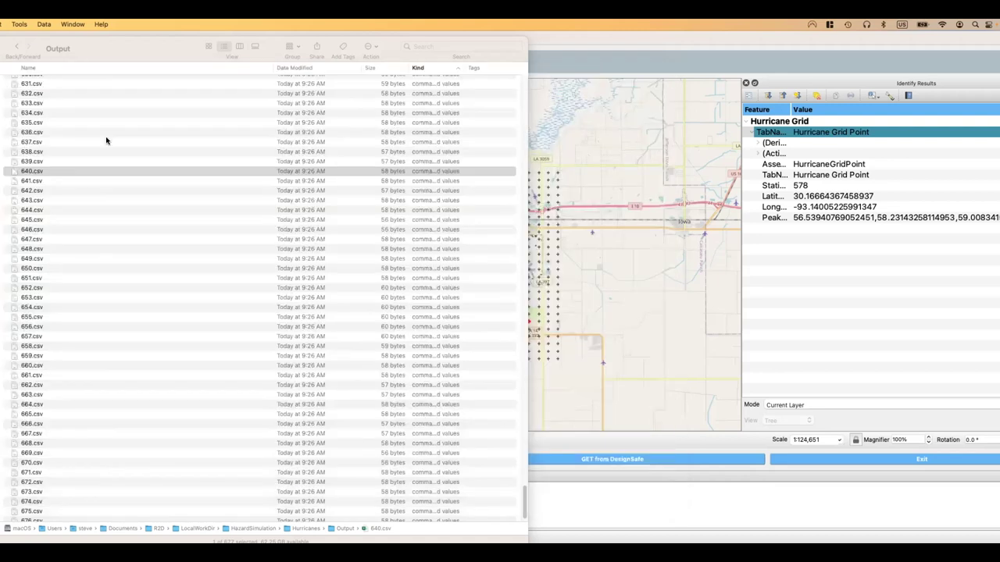
scroll(235, 305, up, 3)
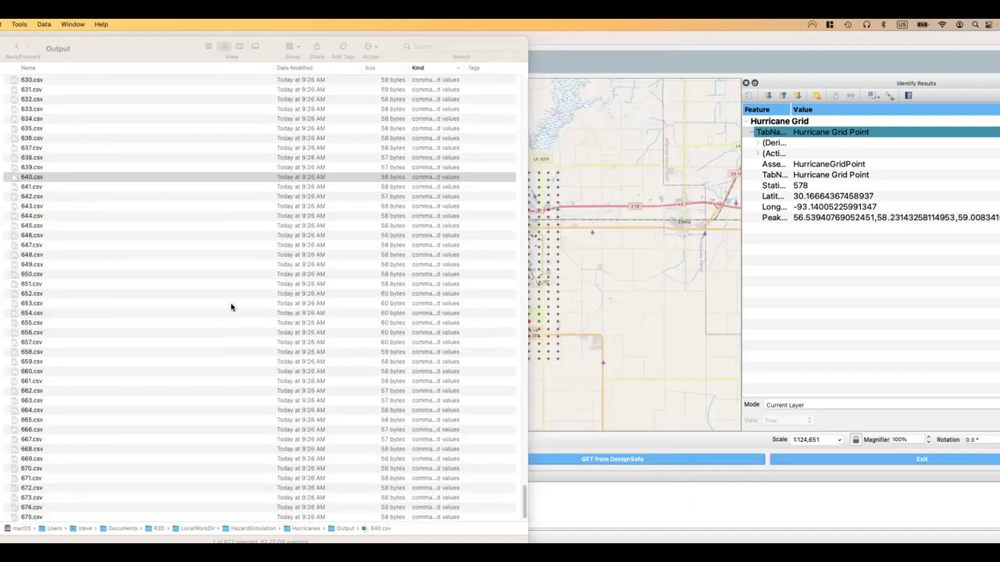
drag(518, 522, 520, 86)
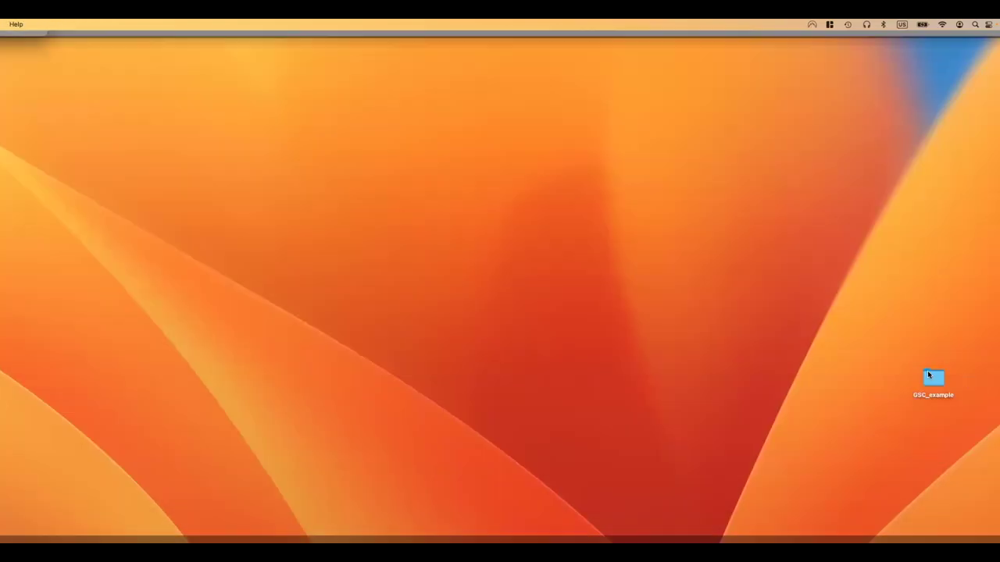
Open the GSC_example folder on the desktop and review the workflow settings in its input.json file
double_click(931, 378)
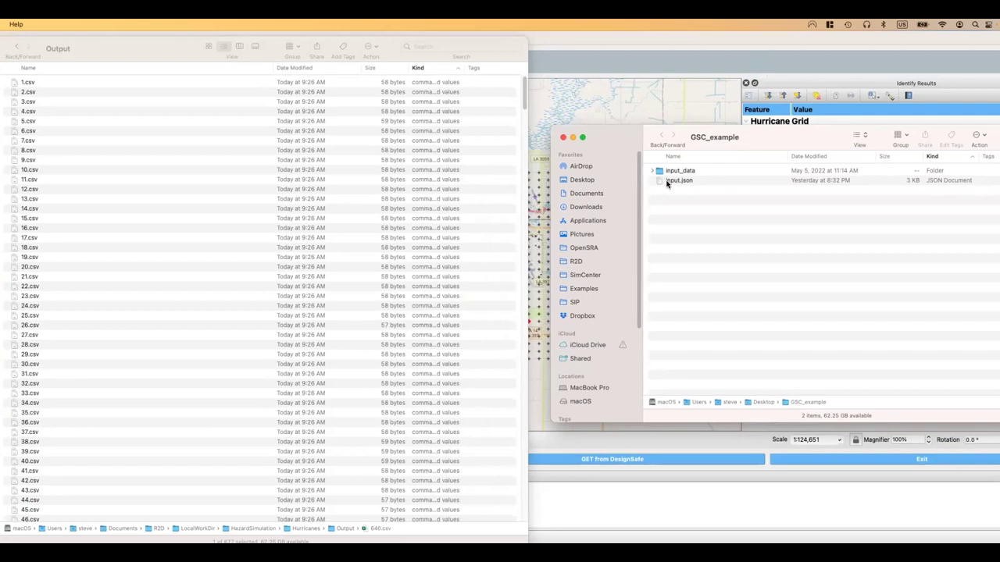
double_click(677, 180)
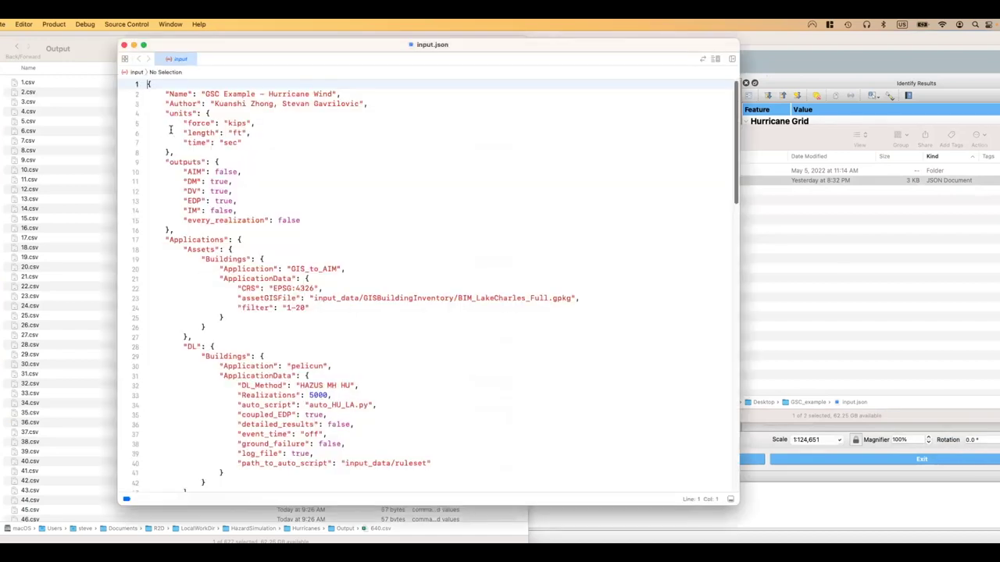
scroll(729, 106, down, 2)
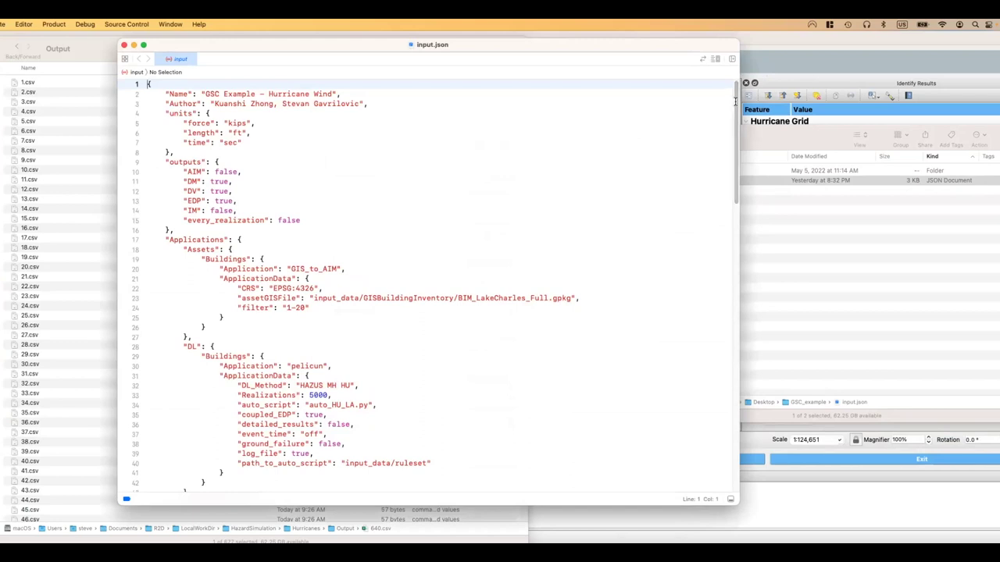
scroll(738, 94, up, 2)
drag(738, 94, 777, 82)
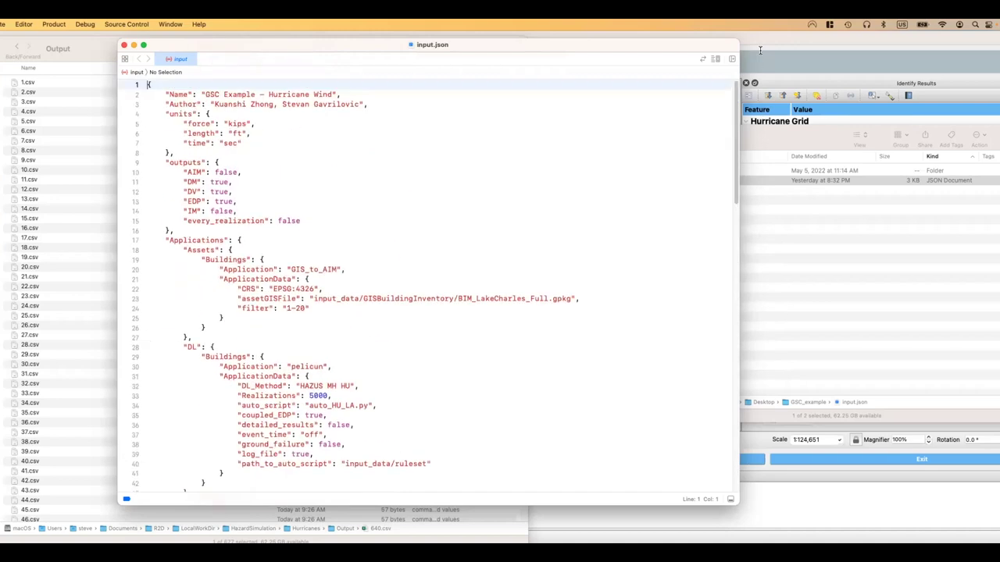
click(126, 47)
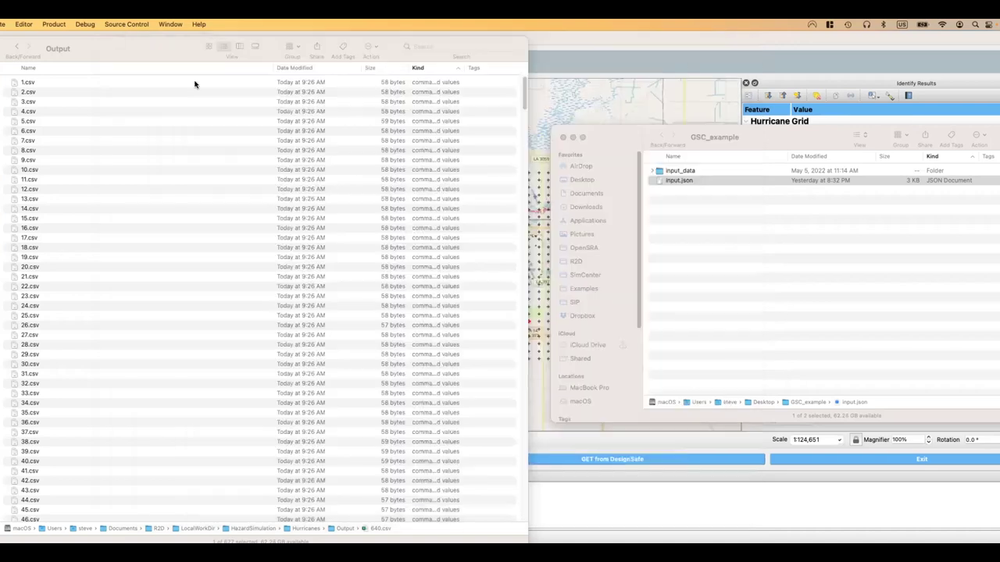
Copy all simulated files from the Output folder into GSC_example/input_data/IMs and close both Finder windows
click(718, 257)
click(668, 172)
double_click(668, 172)
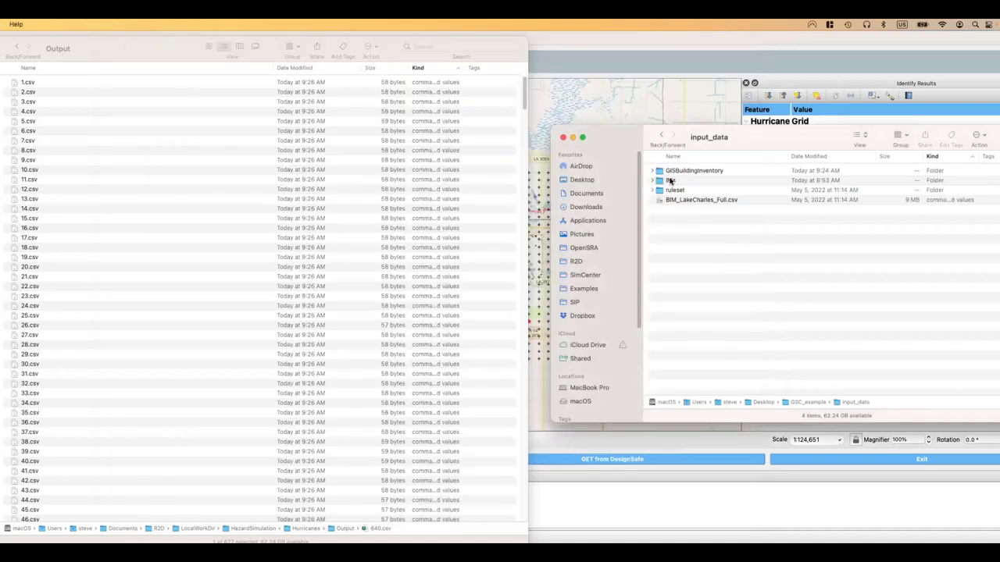
double_click(665, 181)
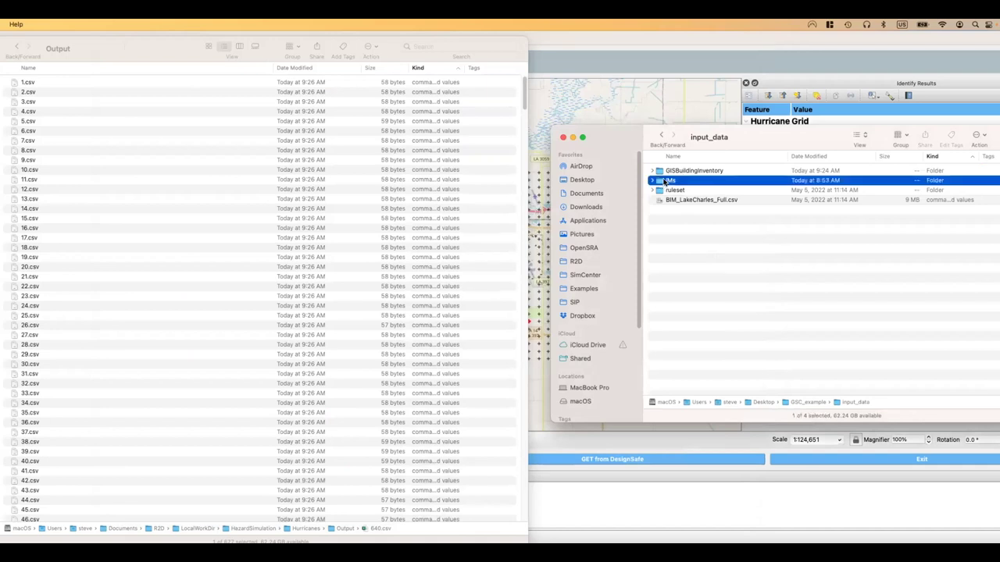
click(69, 202)
key(super+a)
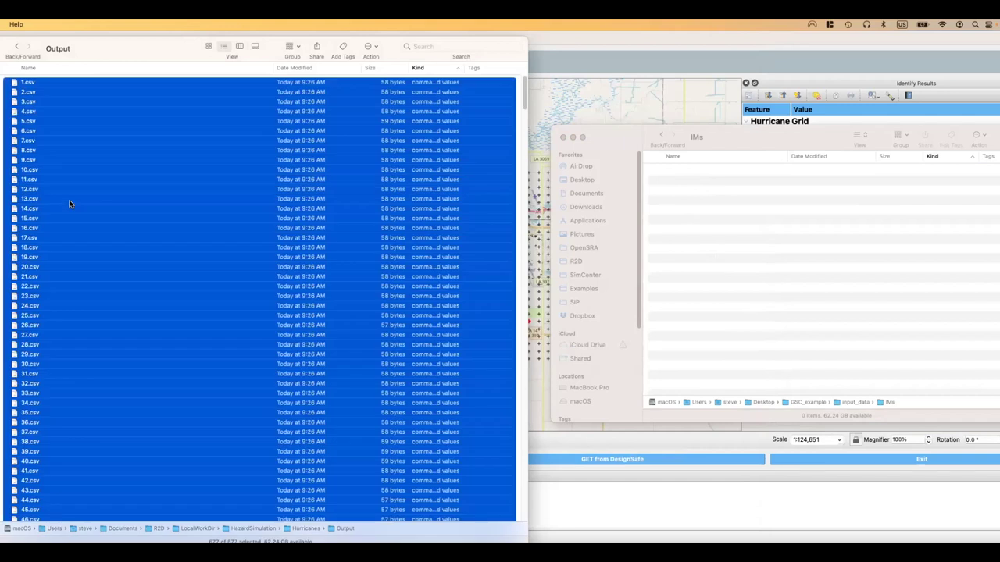
click(727, 216)
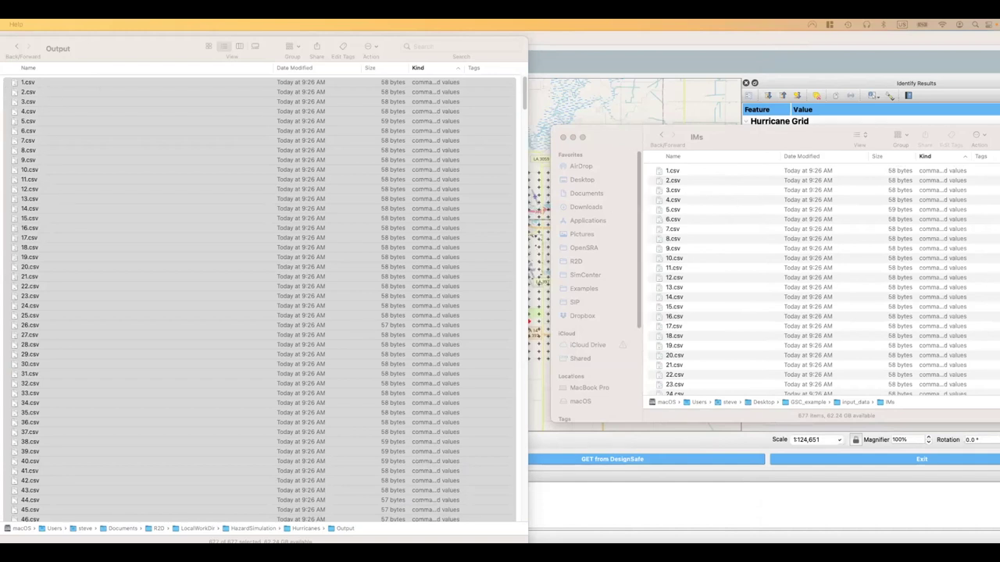
key(super+w)
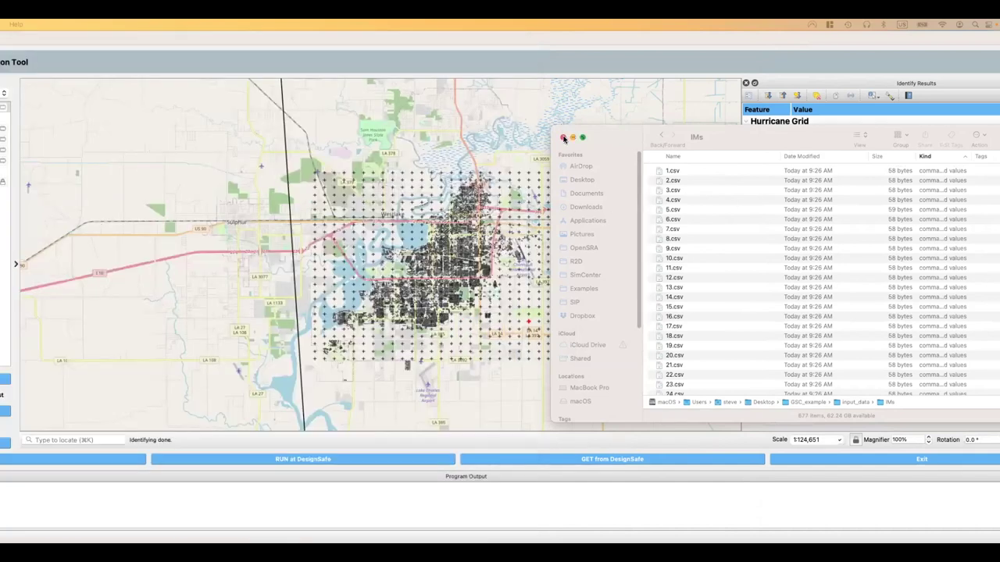
click(562, 138)
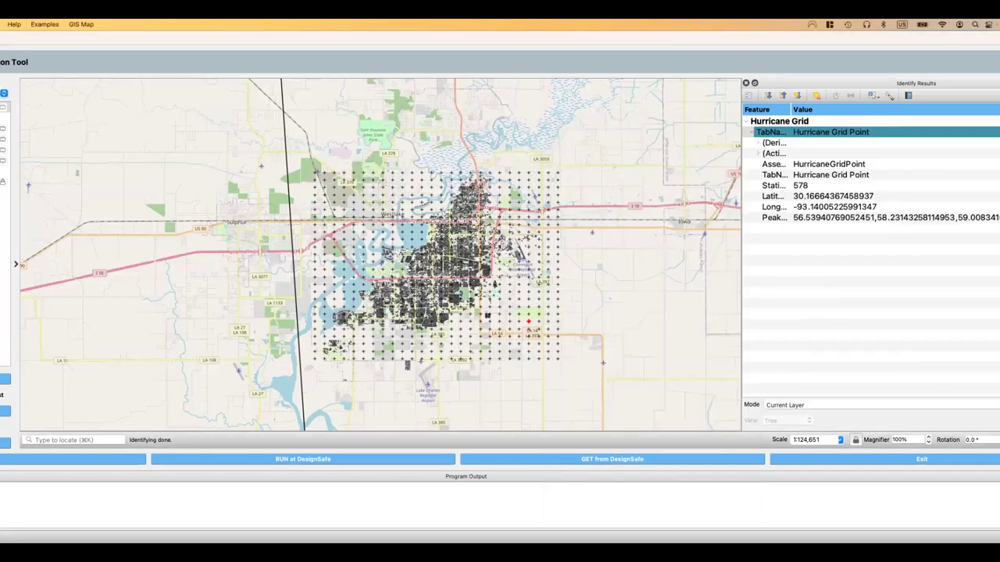
In R2D, clear the current inputs and load input.json from the GSC_example folder
key(ctrl+d)
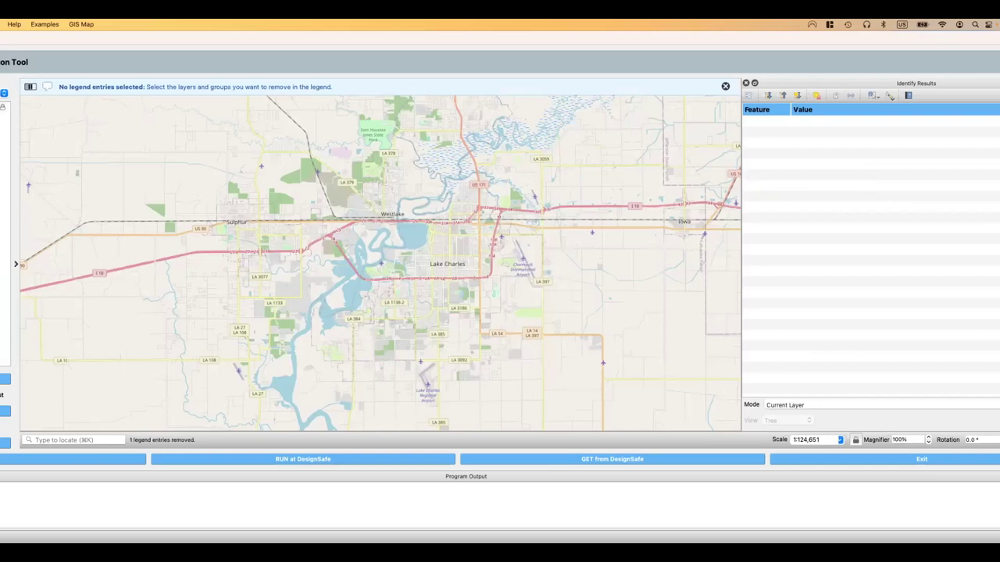
key(ctrl+o)
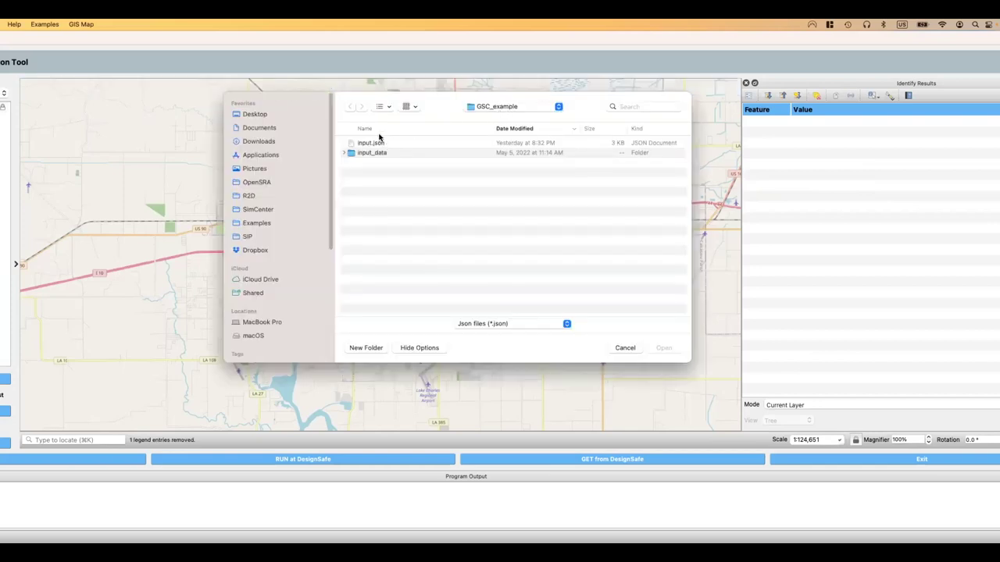
double_click(372, 145)
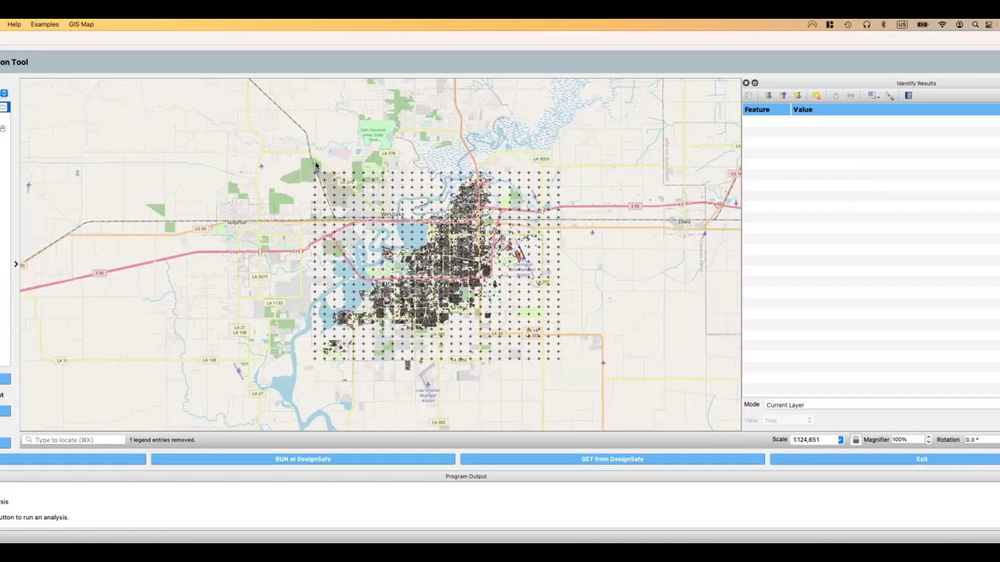
Run the analysis of the loaded GSC example and inspect the Lake Charles buildings on the regional results map
scroll(473, 341, up, 3)
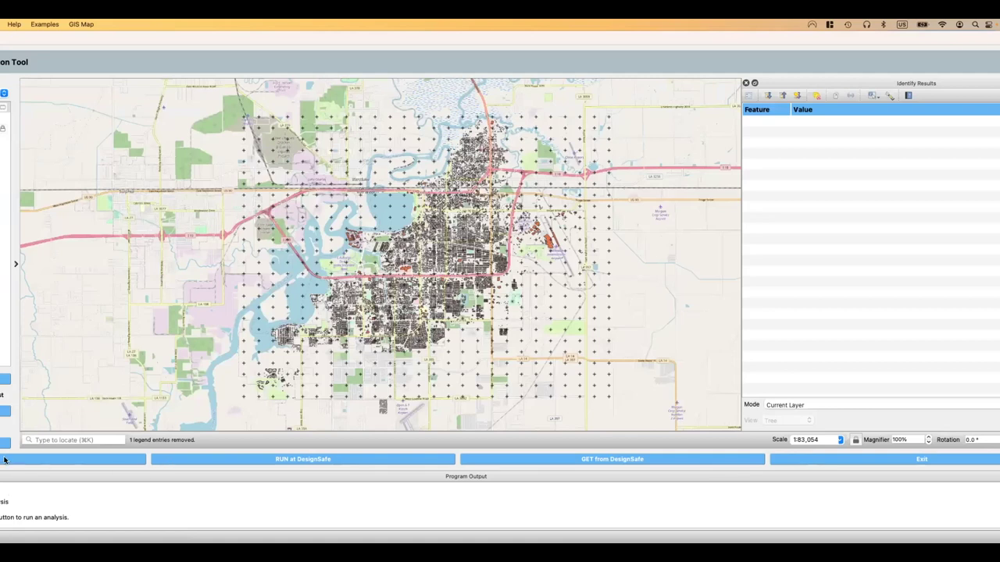
click(4, 461)
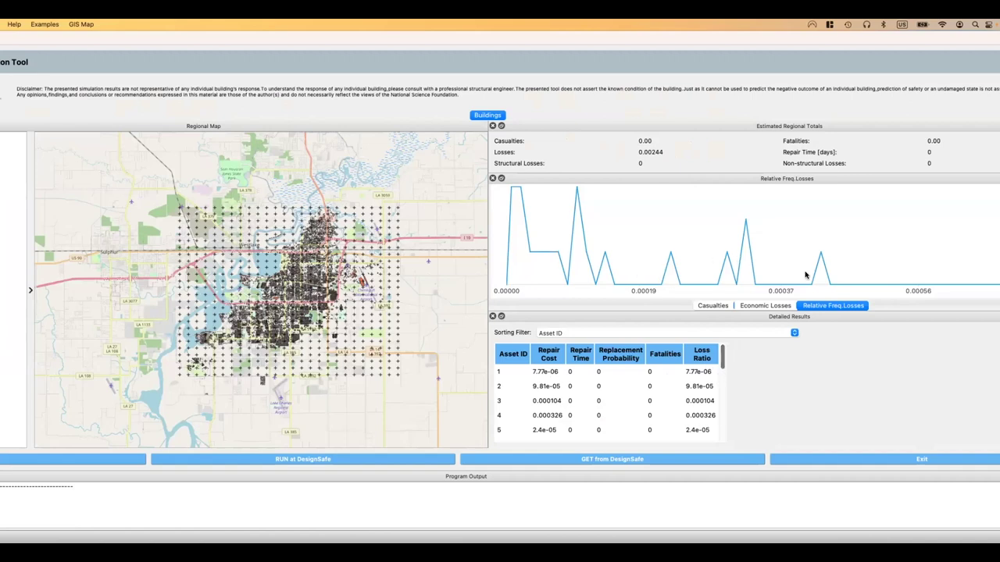
scroll(266, 281, up, 4)
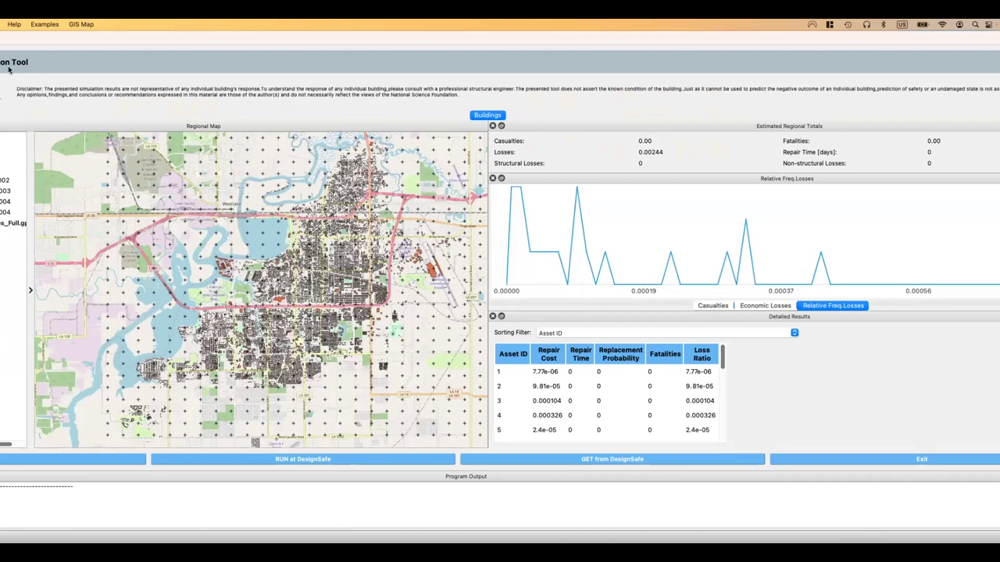
Load the E8 - Hurricane Wind example and bring the Lake Charles building inventory into close view
click(35, 26)
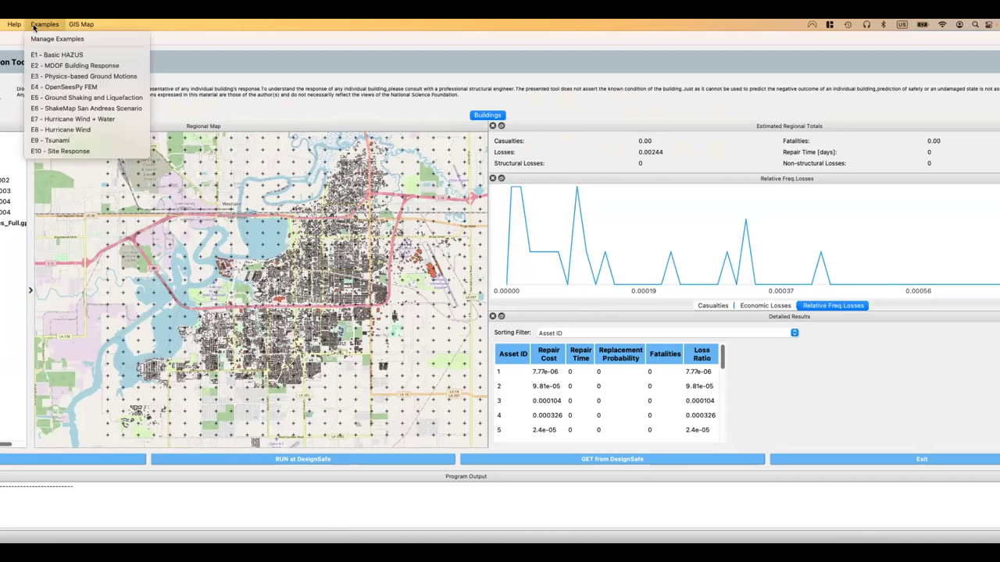
click(62, 131)
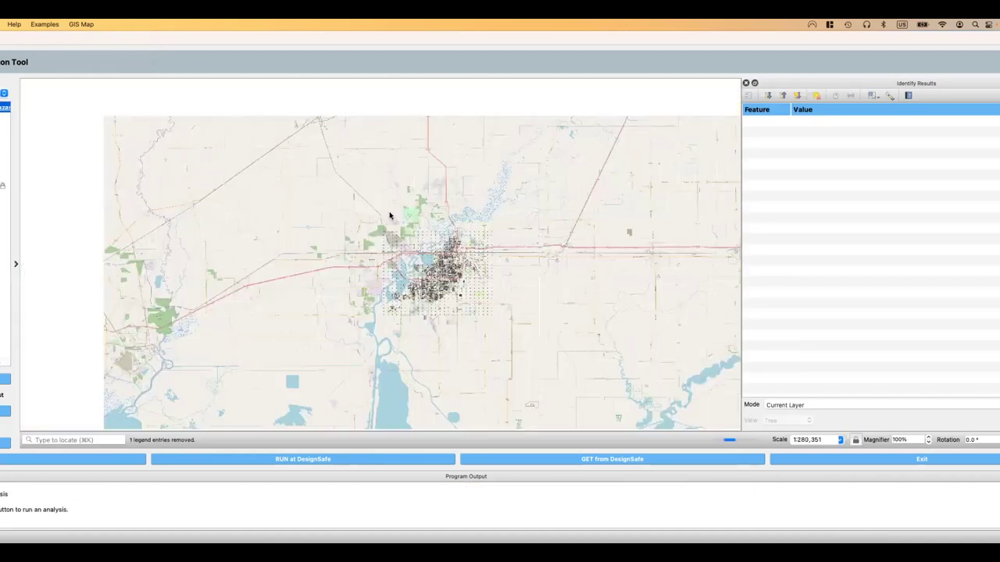
scroll(443, 263, up, 3)
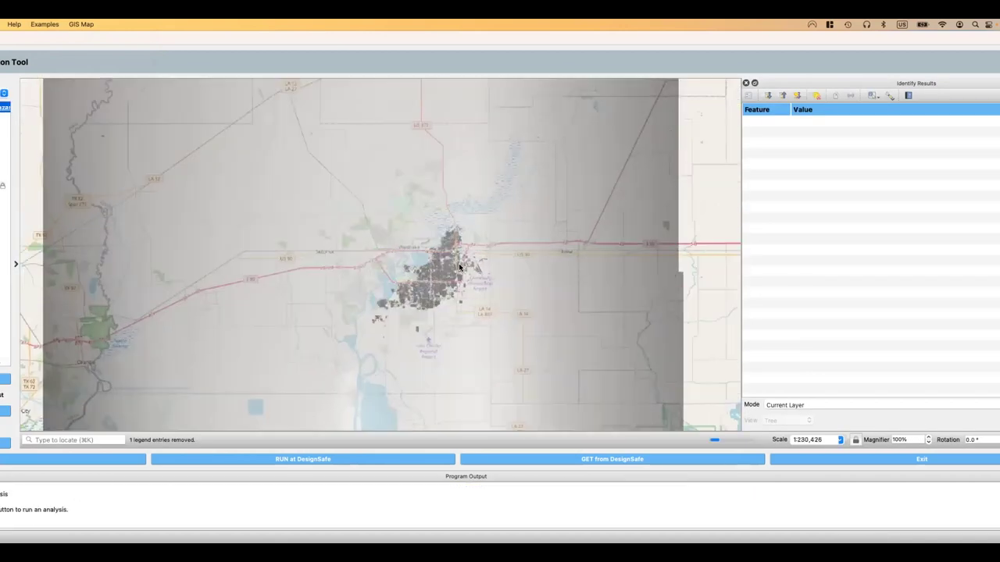
scroll(478, 298, up, 1)
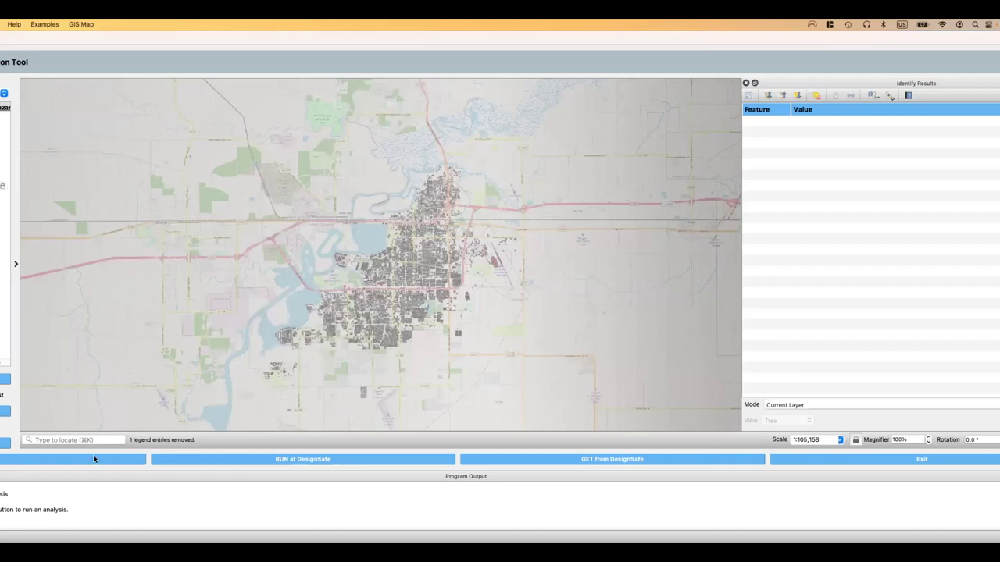
Run the analysis of the Hurricane Wind example and inspect the Lake Charles buildings on the map
click(93, 459)
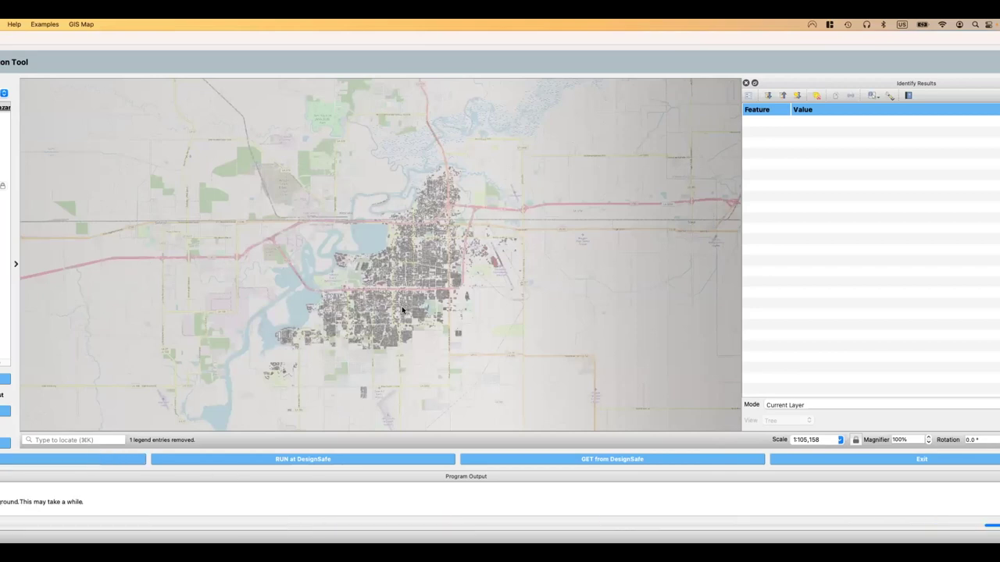
scroll(402, 307, up, 1)
scroll(408, 342, up, 1)
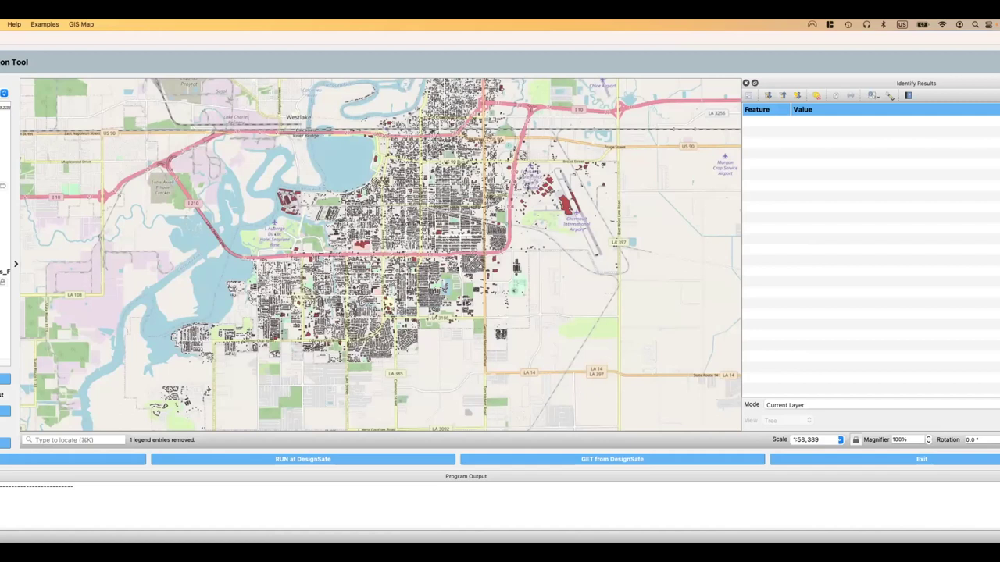
scroll(409, 224, down, 2)
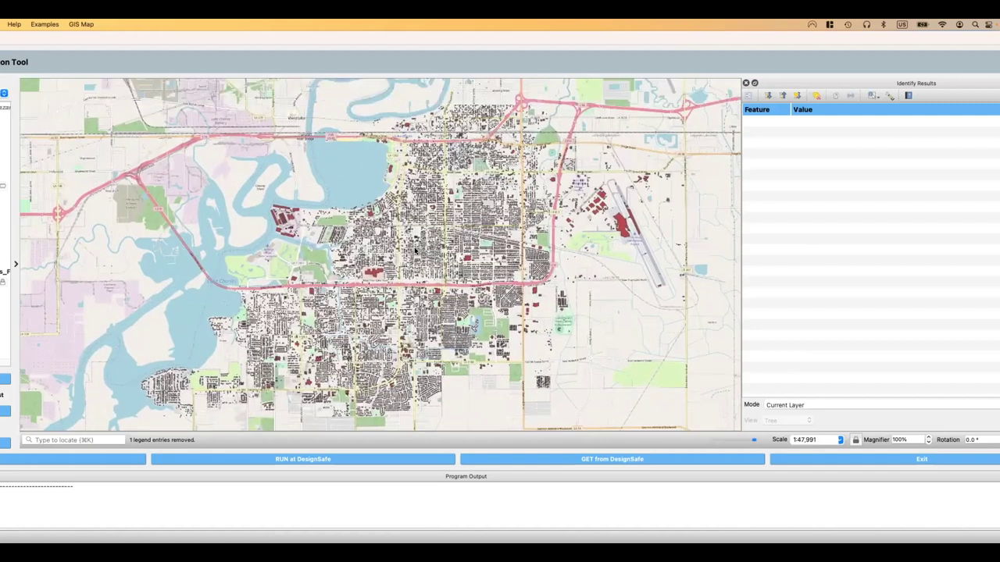
scroll(297, 238, up, 3)
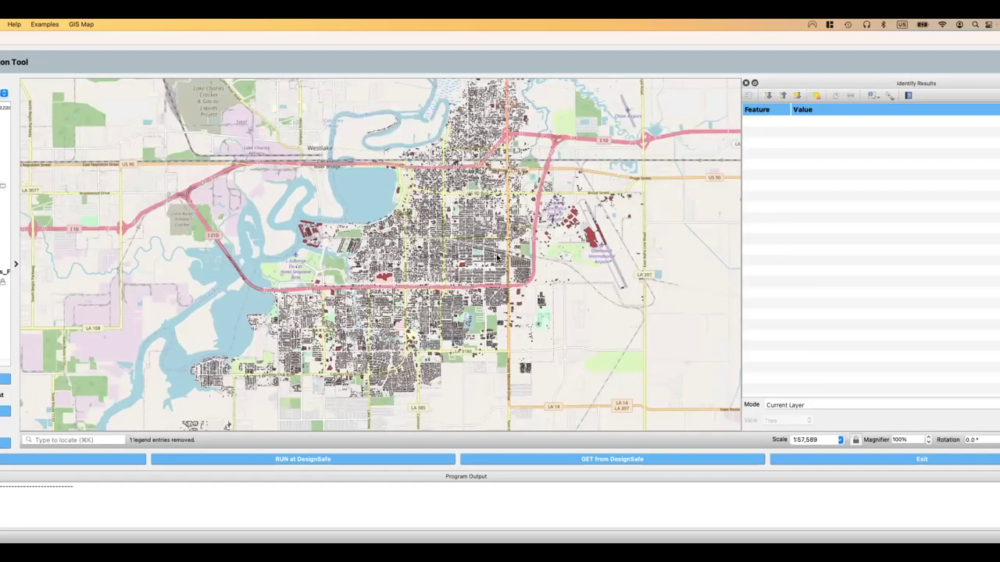
scroll(497, 256, down, 2)
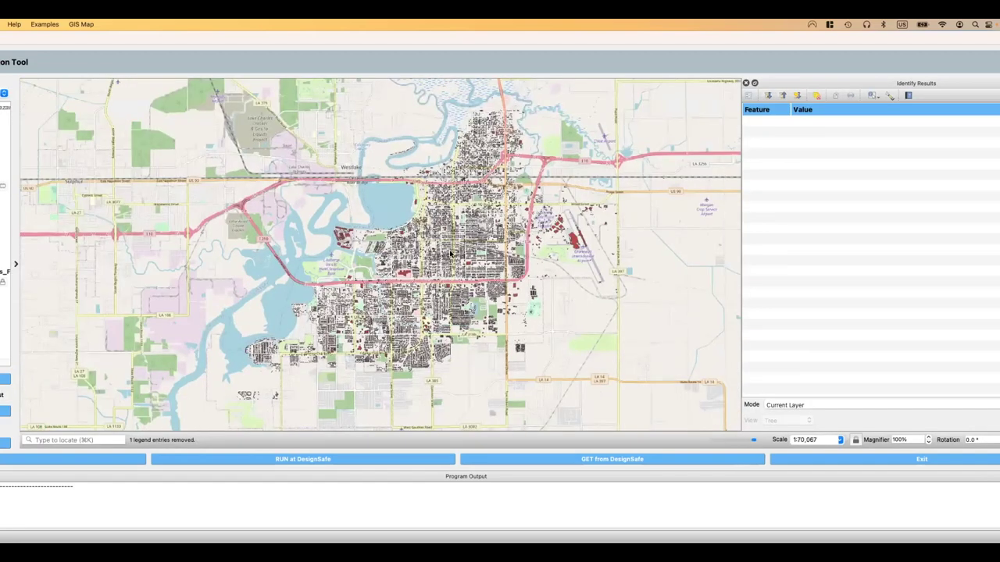
drag(480, 244, 453, 237)
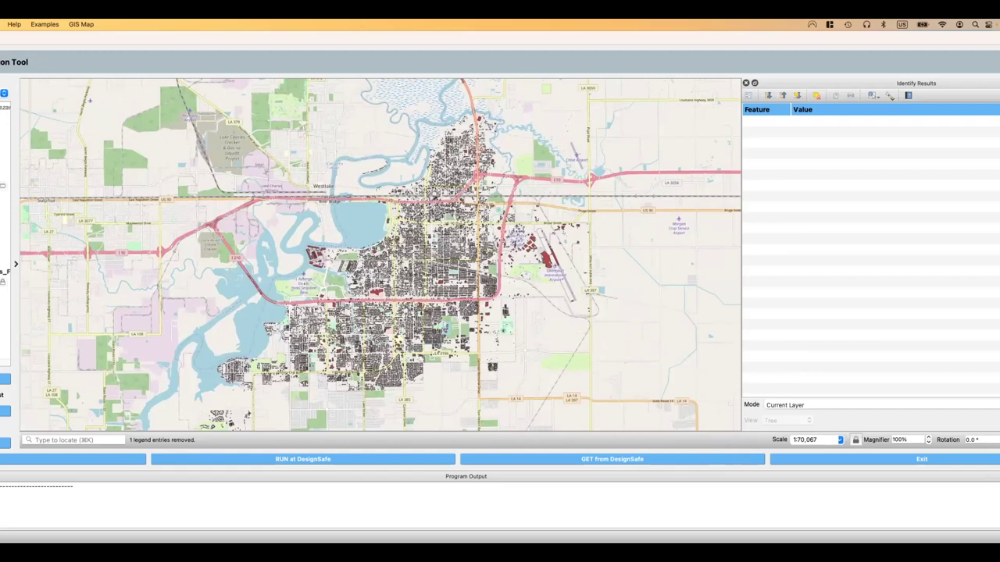
Show the feature counts of the temporary layer and the BIM_LakeCharles_Full.gpkg layer in the layer list
right_click(3, 187)
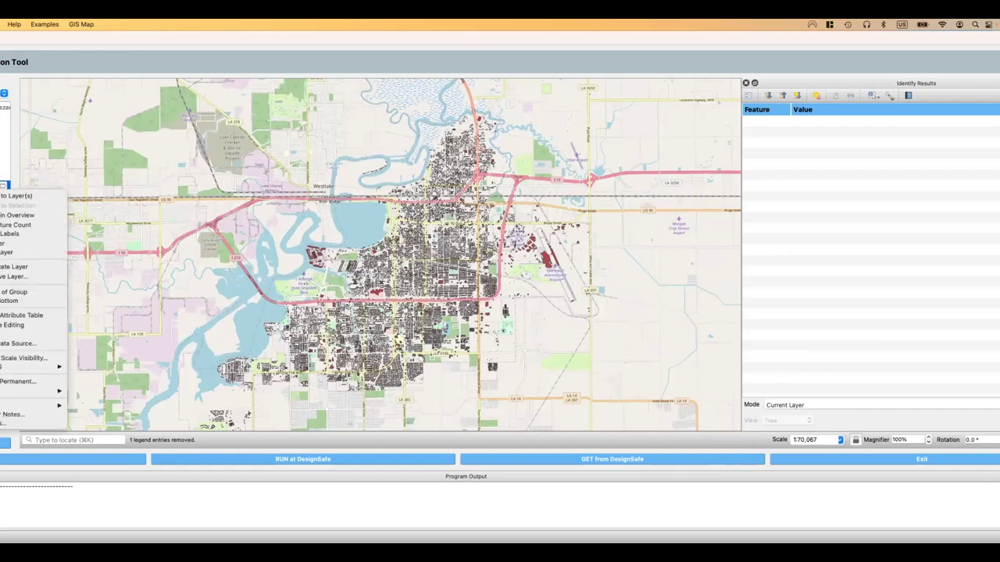
click(4, 225)
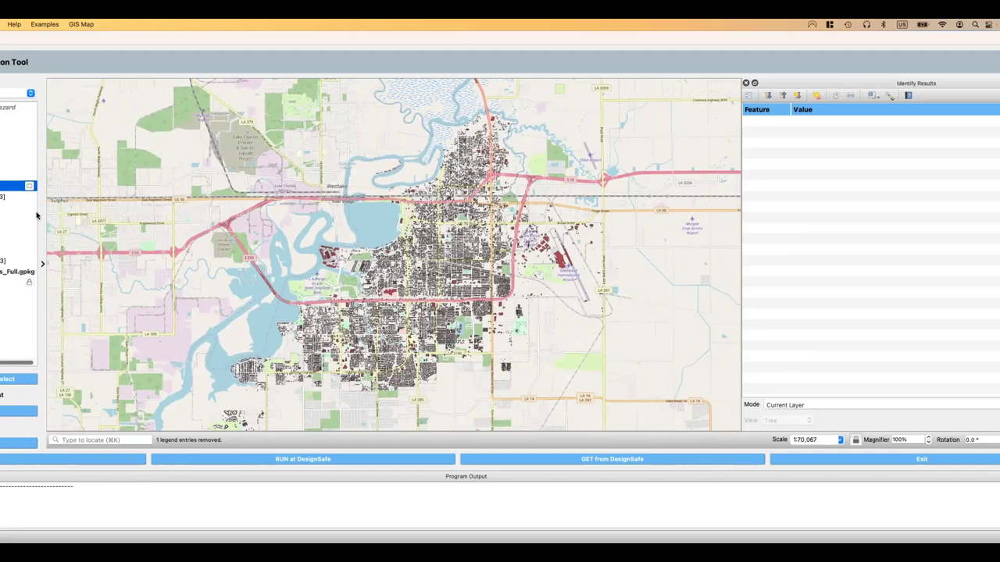
right_click(7, 272)
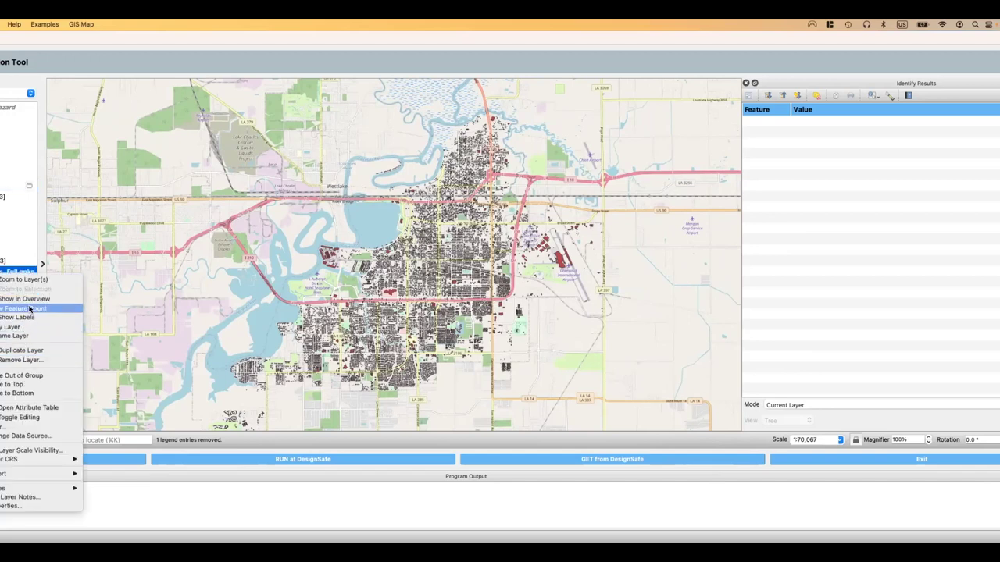
click(44, 273)
mouse_move(44, 273)
mouse_down()
mouse_move(115, 265)
mouse_move(28, 269)
mouse_up()
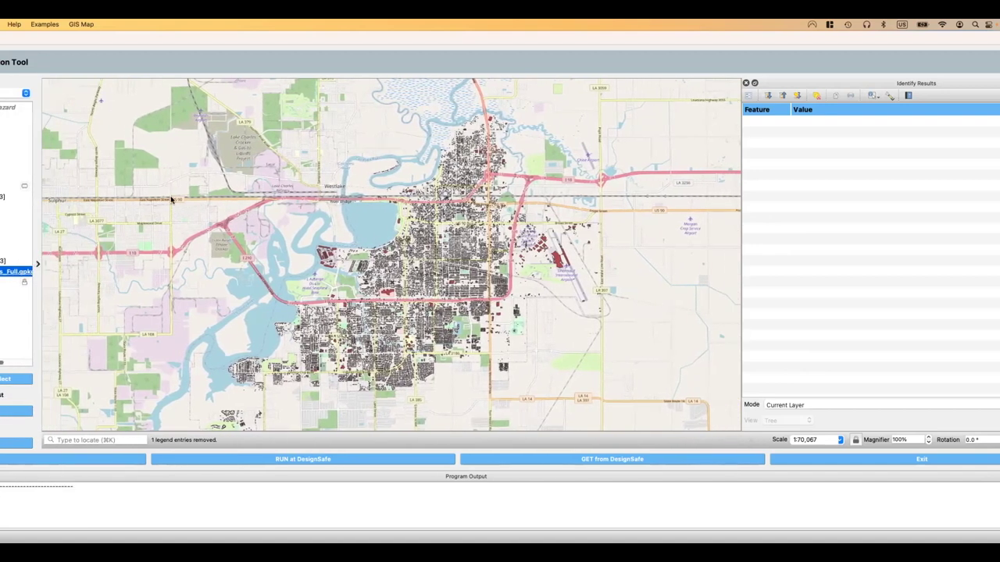
Open the filter query for the BIM_LakeCharles_Full.gpkg layer and list sample values of the RoofShape field
scroll(474, 287, up, 1)
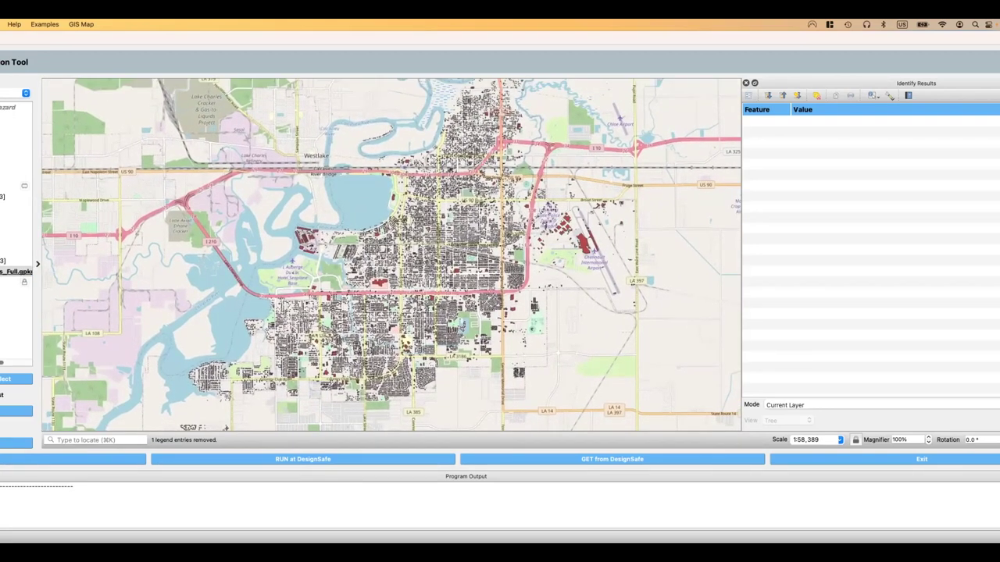
click(16, 271)
right_click(16, 272)
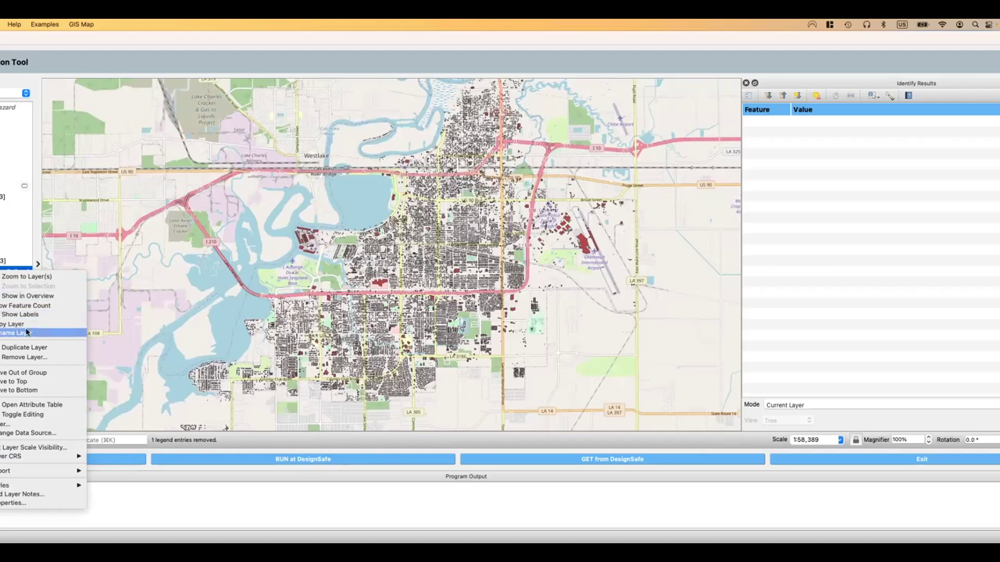
click(46, 425)
drag(351, 162, 259, 134)
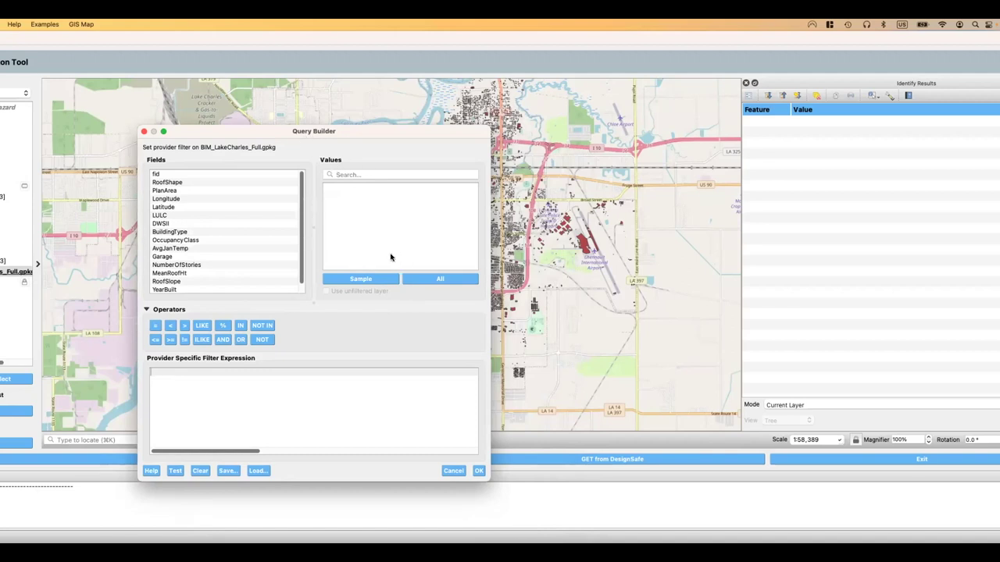
drag(268, 133, 253, 118)
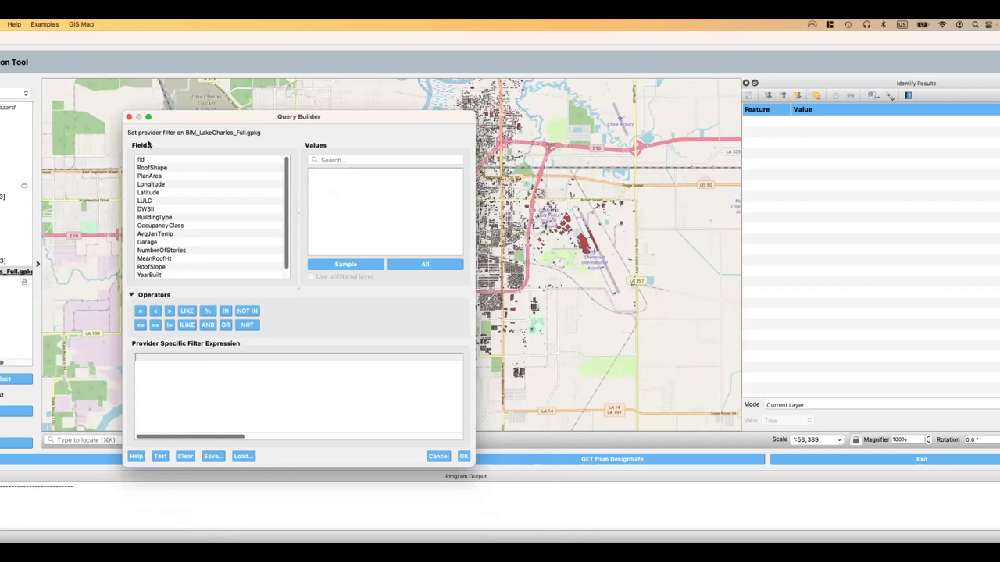
scroll(283, 168, down, 1)
scroll(285, 169, up, 1)
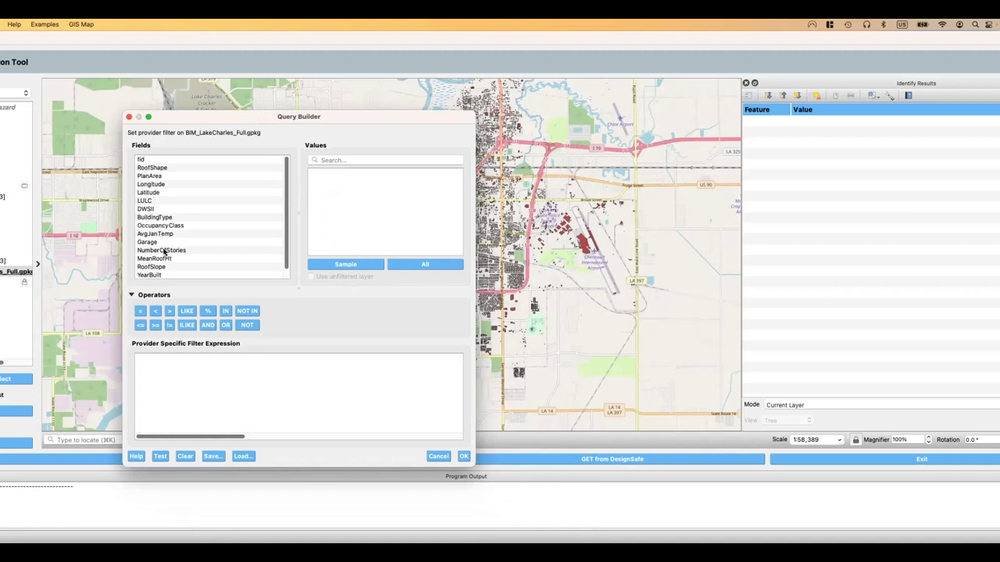
click(155, 169)
click(333, 266)
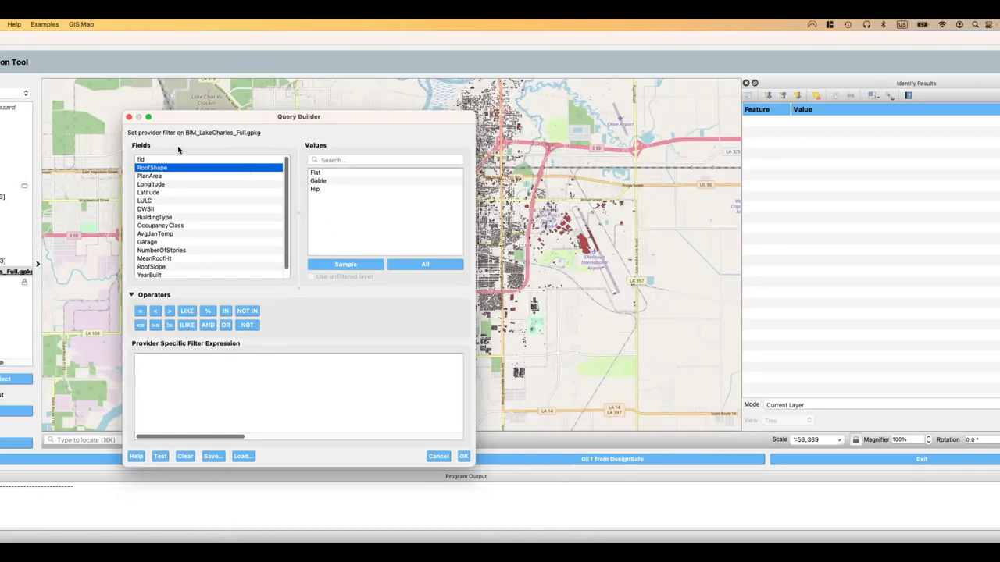
Build the filter expression "RoofShape" = 'Gable', test it and apply it to the building layer
double_click(153, 168)
click(140, 311)
double_click(318, 180)
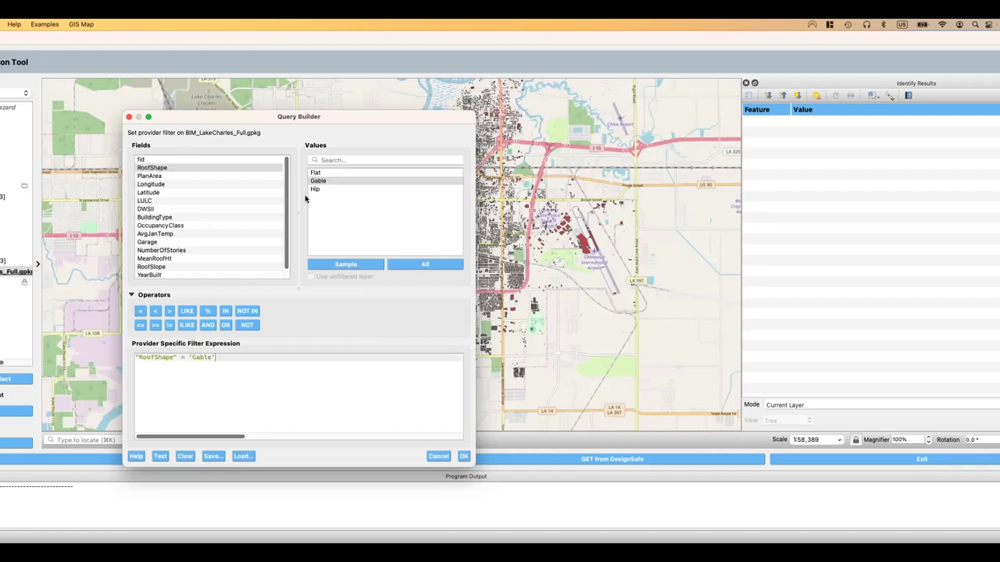
click(160, 456)
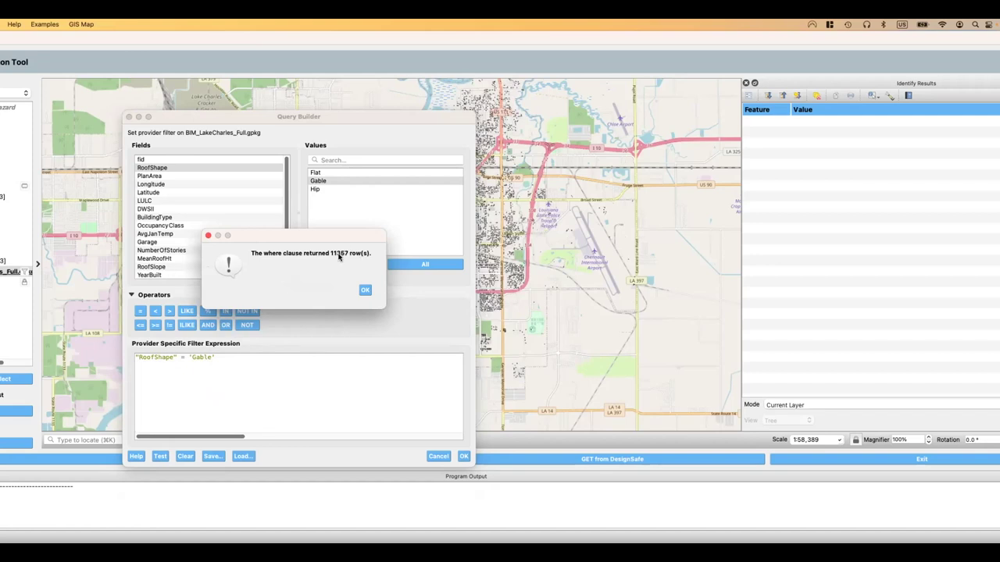
click(366, 290)
click(463, 456)
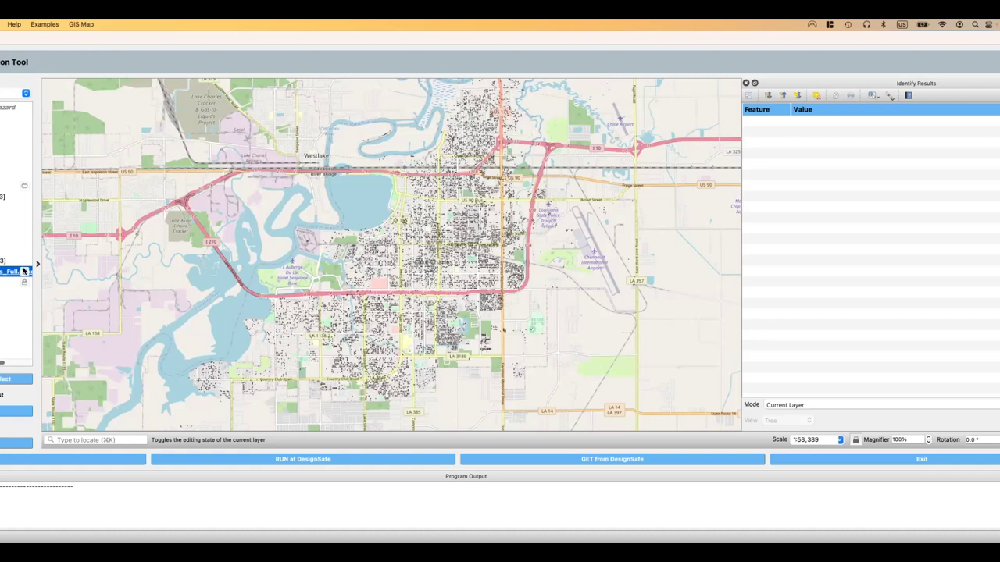
Replace the building layer's filter with "RoofShape" = 'Flat', test it and apply it
click(26, 271)
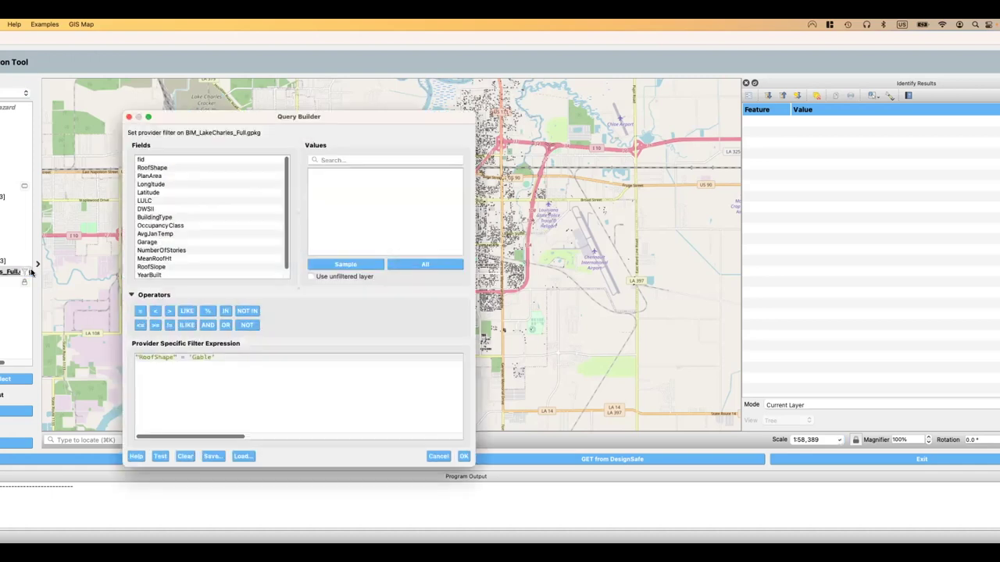
click(185, 456)
double_click(152, 168)
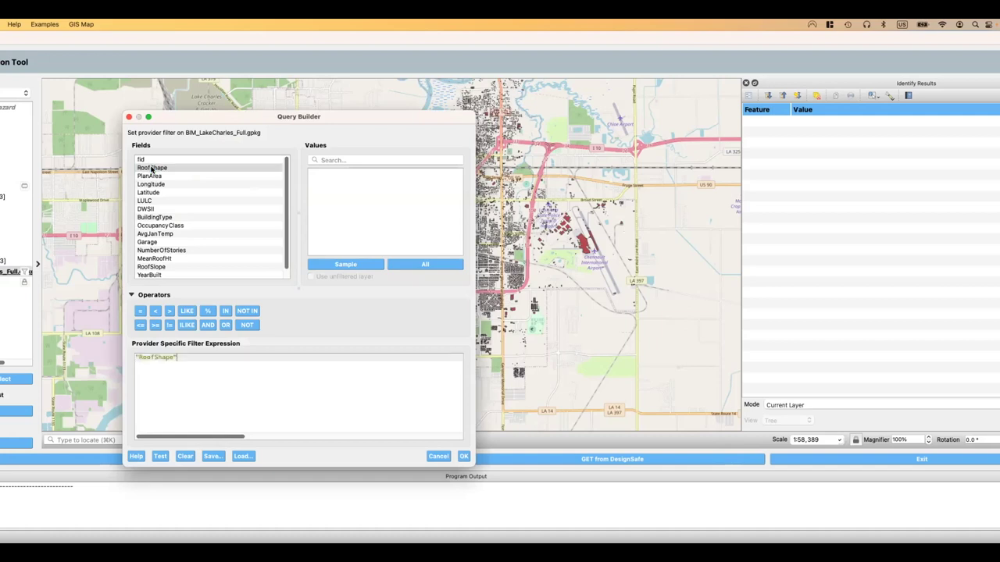
click(320, 264)
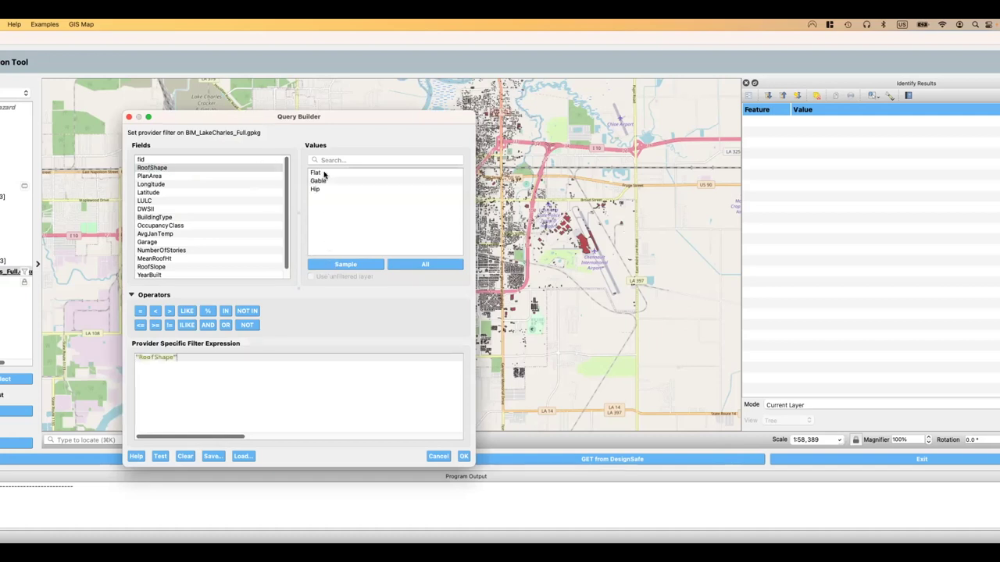
click(140, 311)
double_click(316, 173)
click(160, 457)
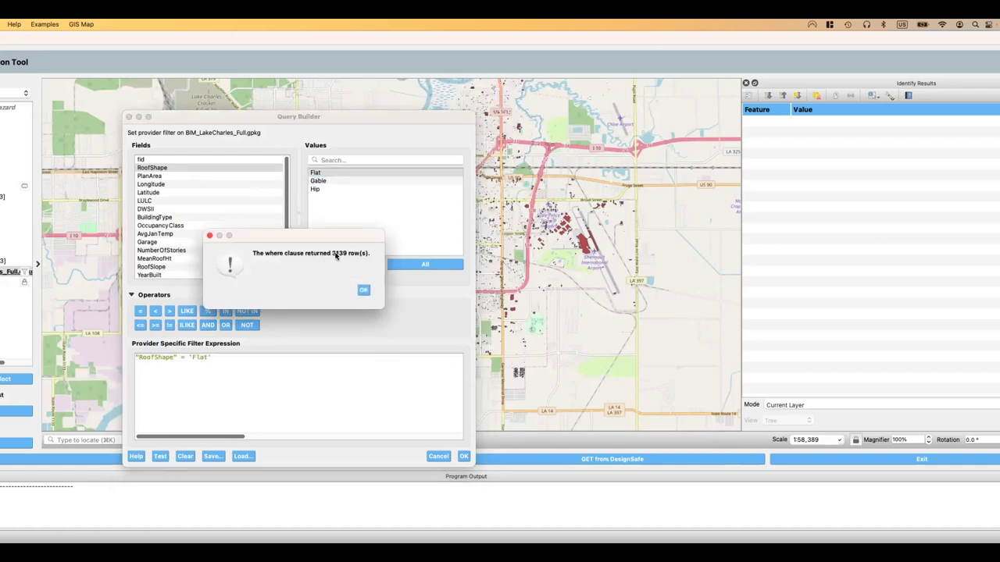
click(364, 290)
click(464, 457)
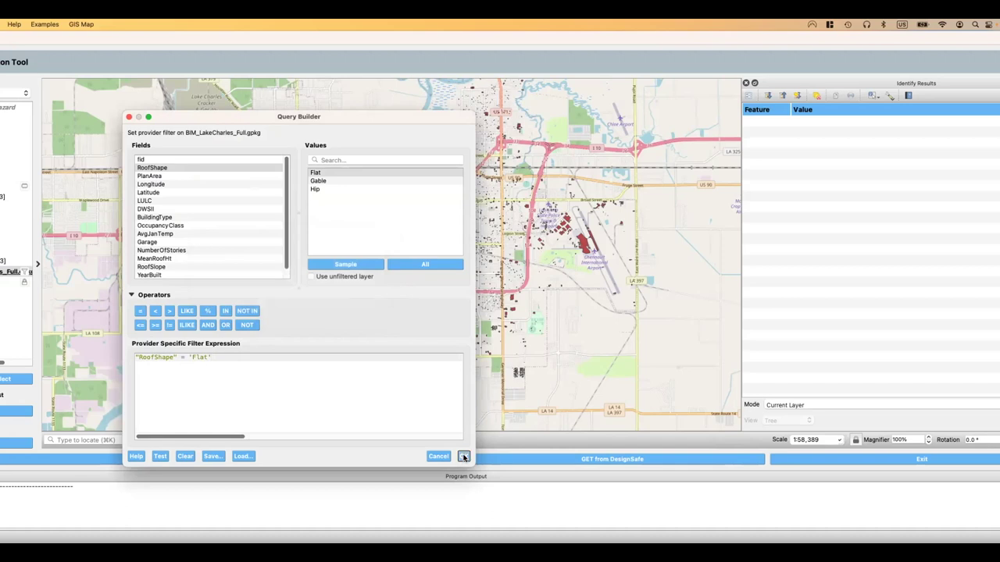
scroll(363, 132, down, 1)
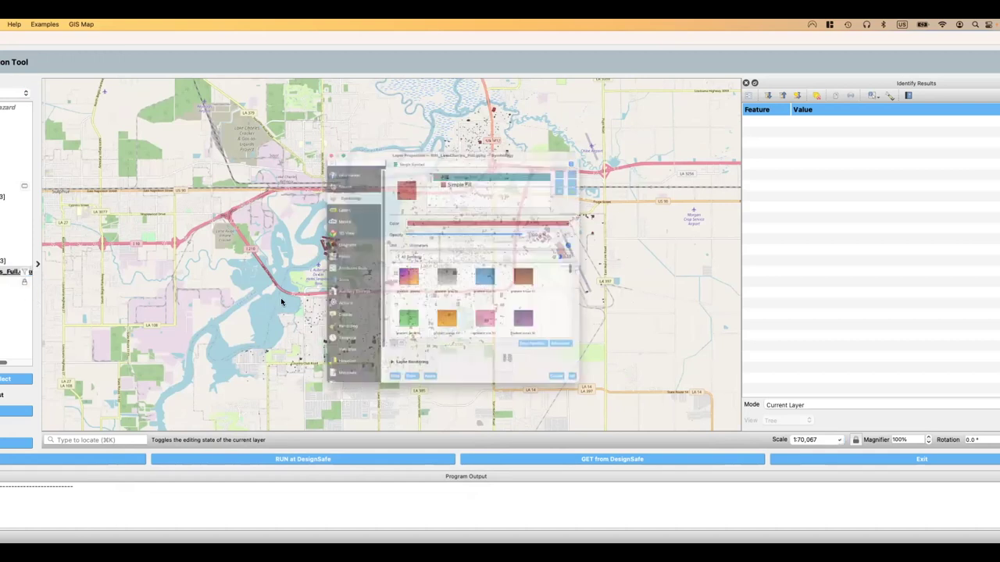
click(617, 441)
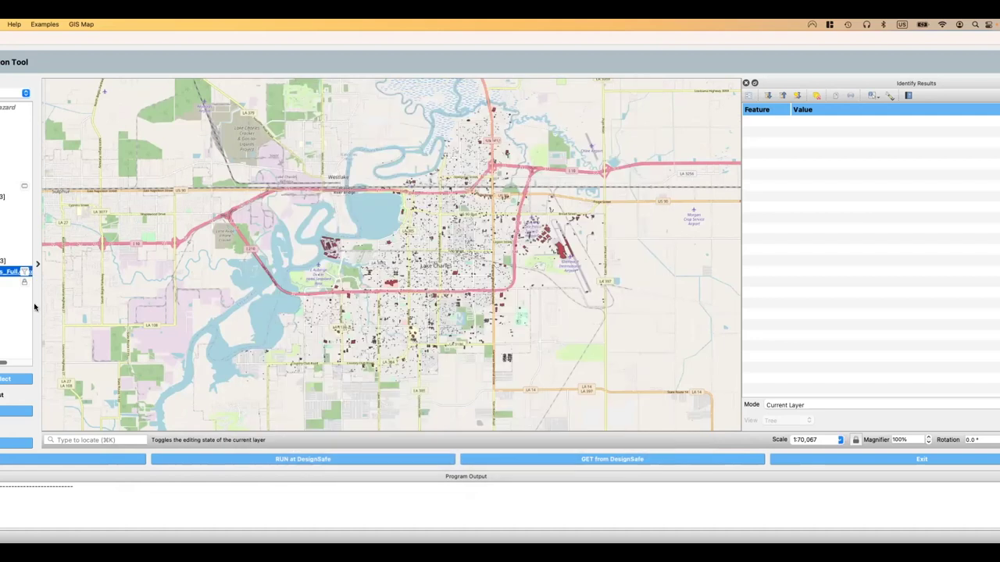
Review the fields available for filtering the BIM_LakeCharles_Full.gpkg layer, and leave without changing the filter
key(ctrl+f)
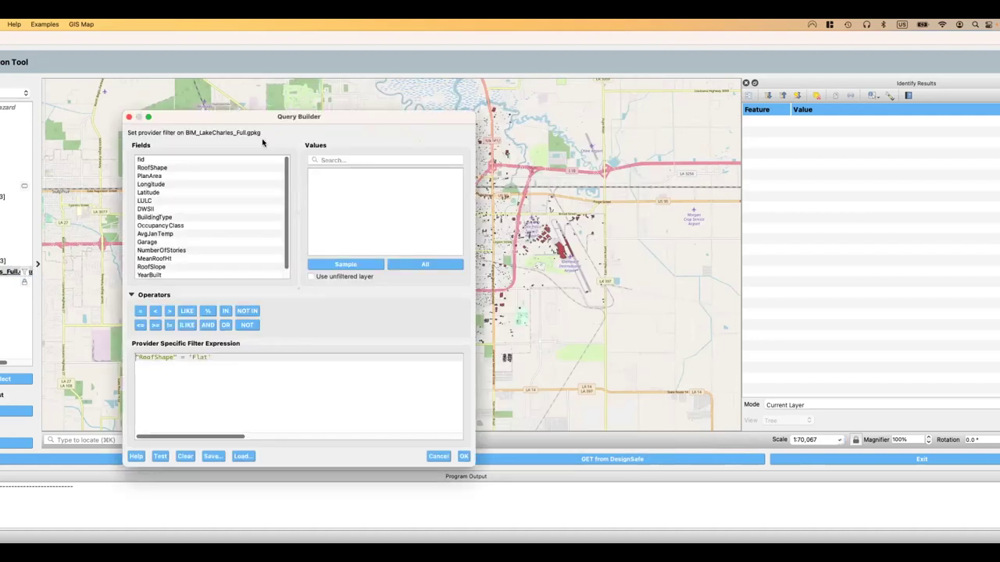
scroll(246, 191, down, 1)
scroll(162, 213, up, 1)
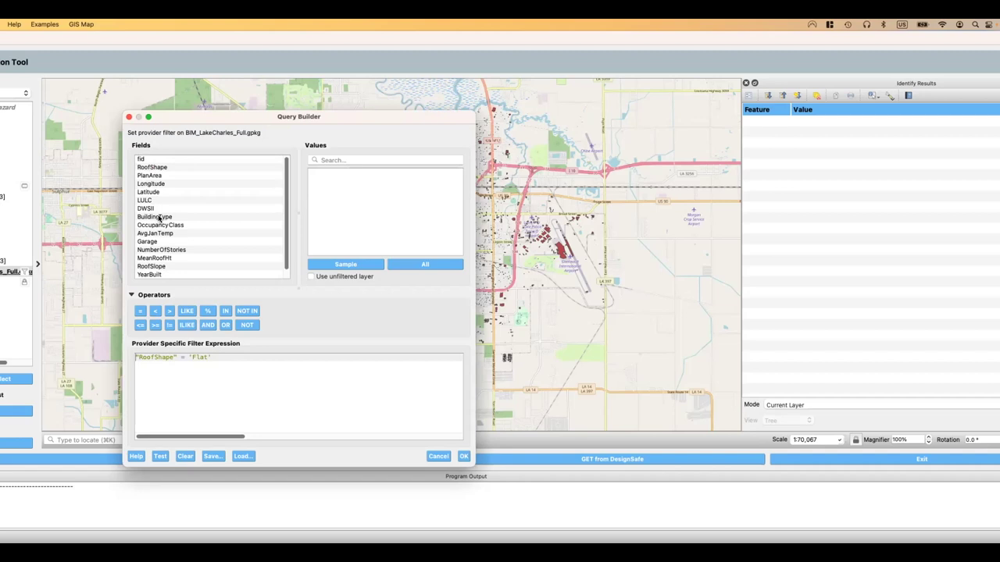
scroll(164, 233, down, 1)
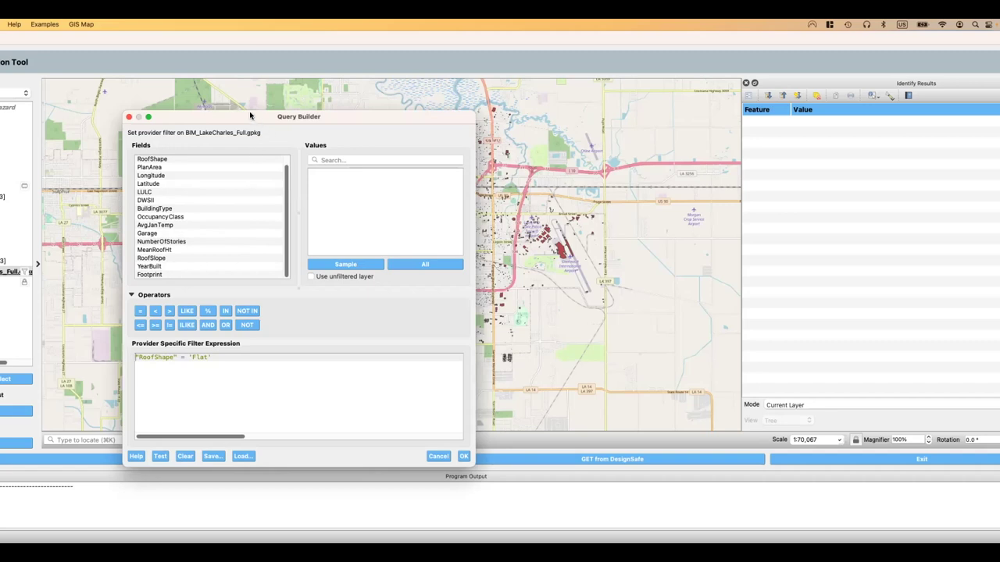
drag(250, 117, 244, 115)
scroll(245, 205, up, 1)
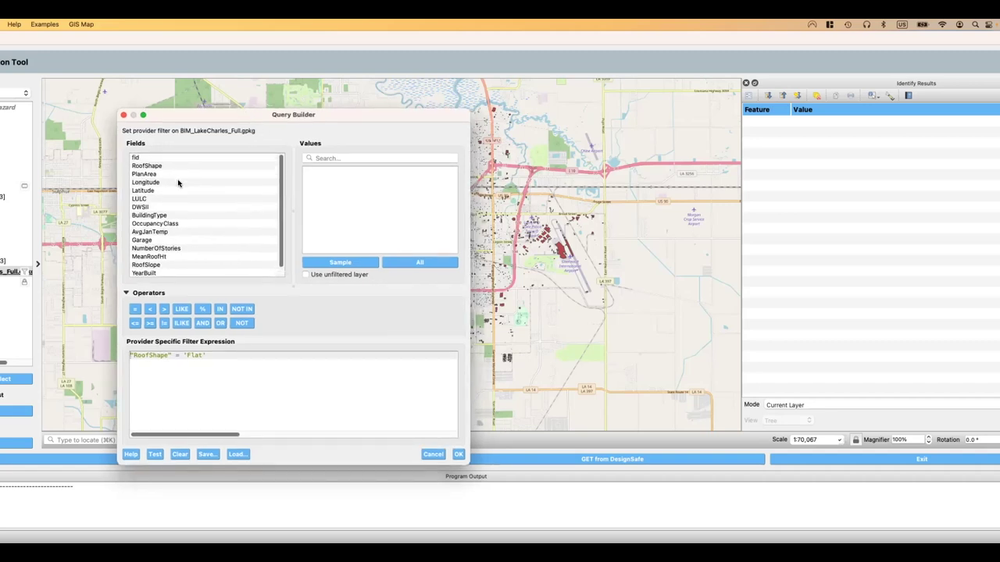
scroll(177, 247, down, 1)
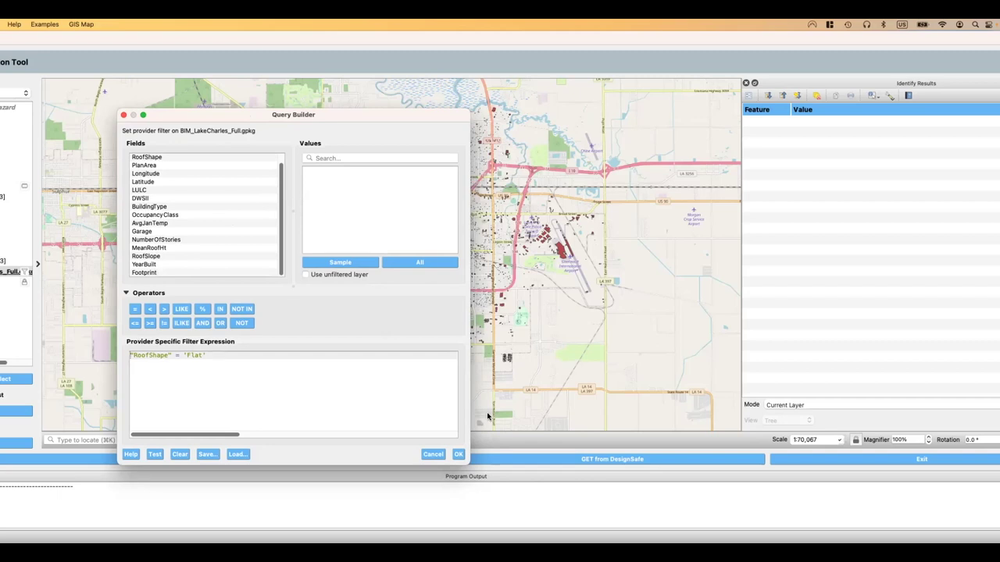
click(432, 455)
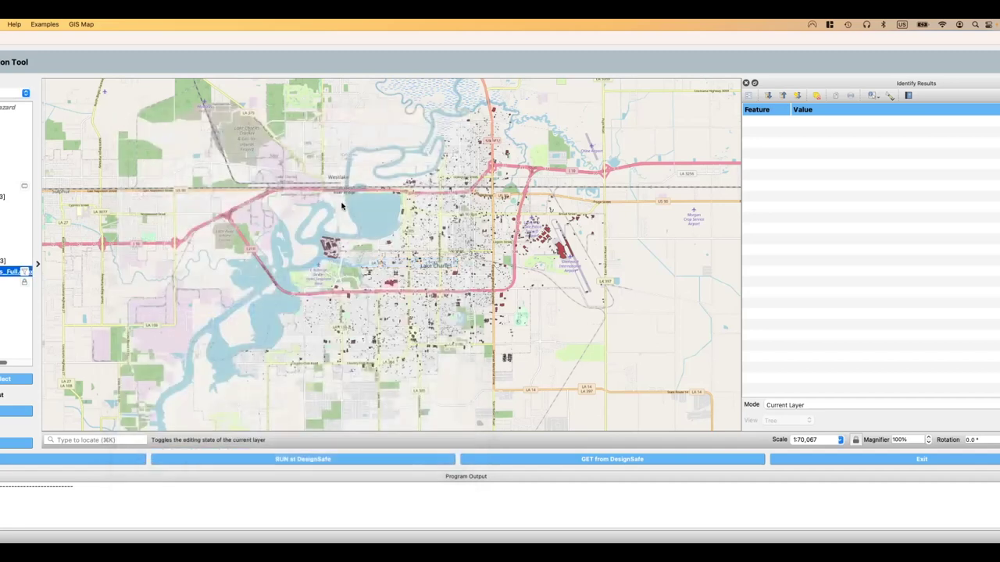
Clear the filter expression of the BIM_LakeCharles_Full.gpkg layer to bring all buildings back
right_click(16, 270)
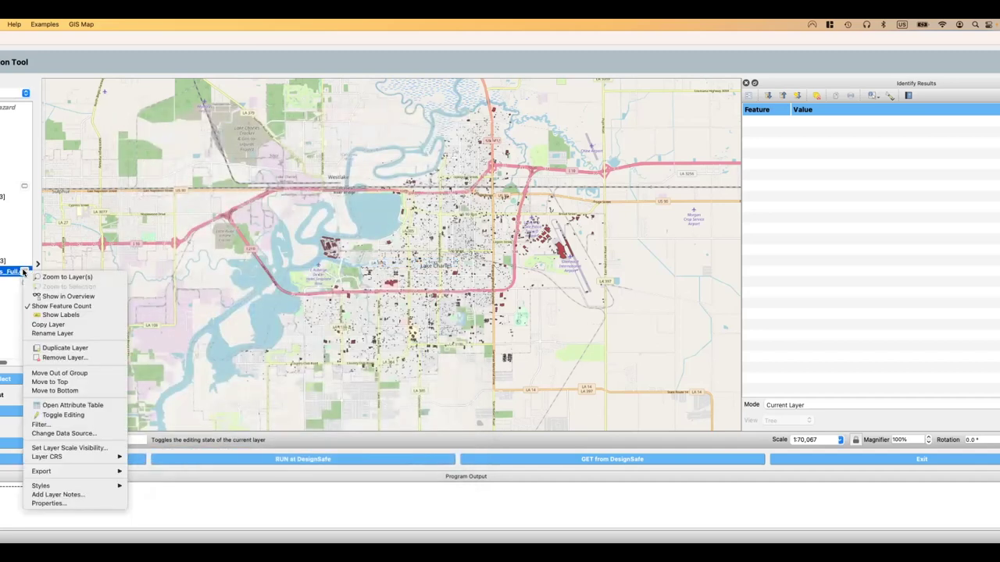
click(40, 424)
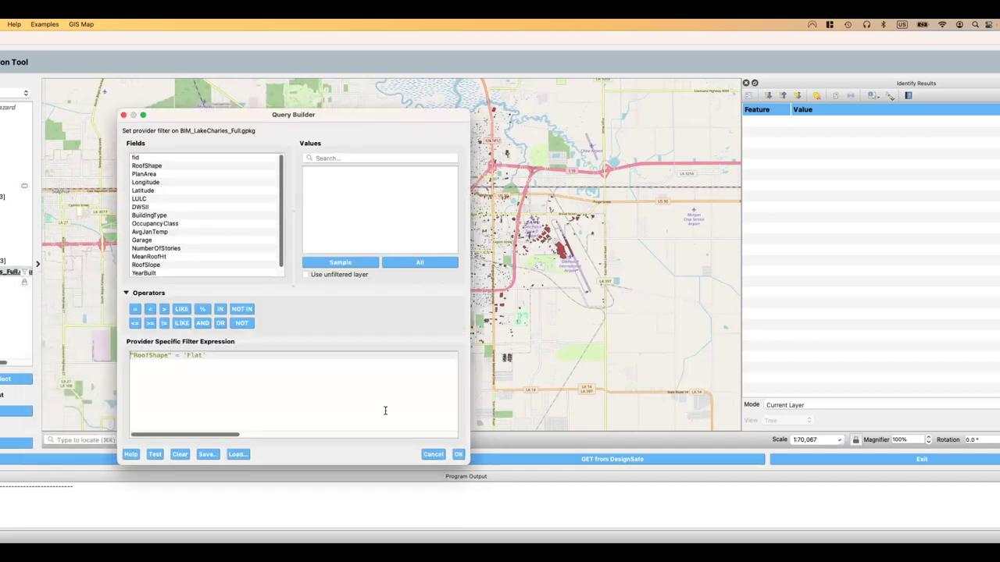
click(179, 454)
click(457, 454)
Select the block of buildings inside the Lake Charles Loop bend north of East Prien Lake Road, and add four individual buildings west of it
scroll(489, 295, up, 5)
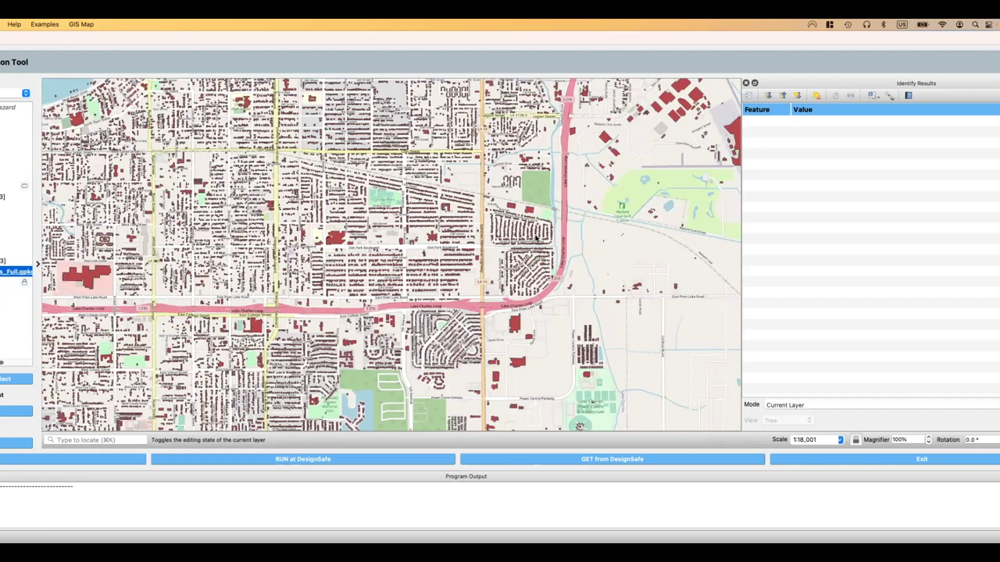
scroll(577, 244, up, 2)
scroll(581, 254, up, 2)
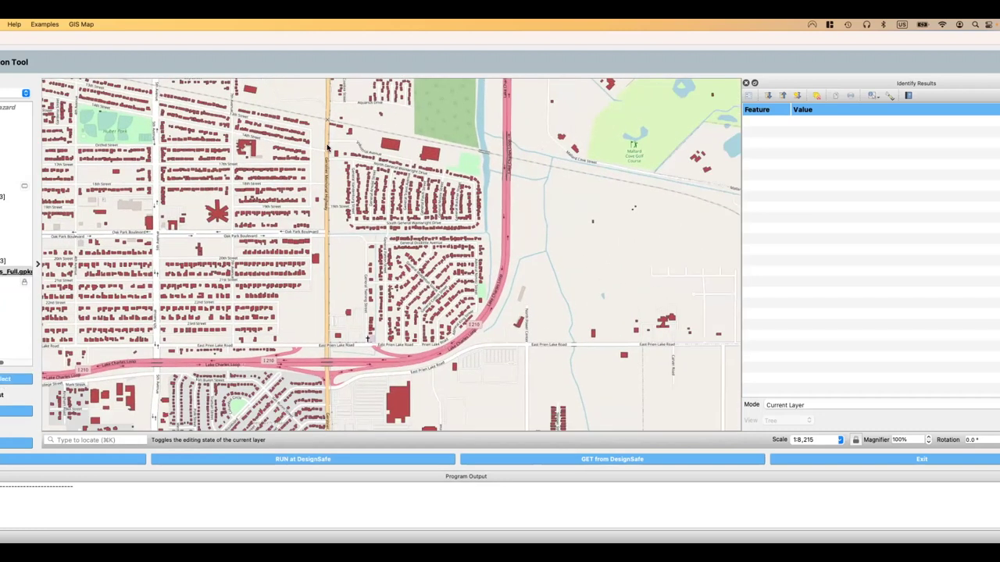
drag(329, 126, 520, 425)
shift+click(217, 212)
shift+click(150, 224)
shift+click(249, 146)
shift+click(250, 91)
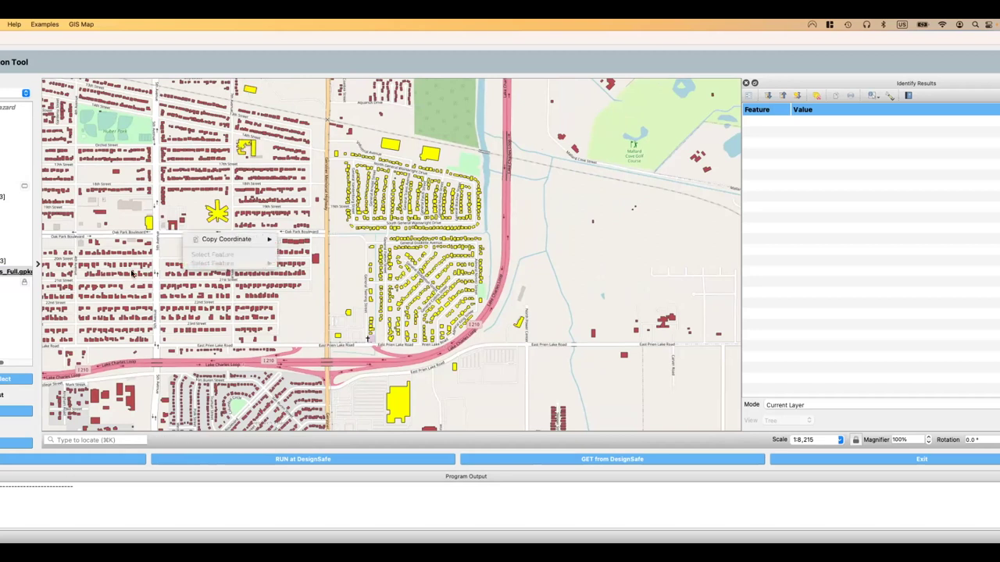
drag(264, 282, 292, 286)
scroll(347, 301, down, 3)
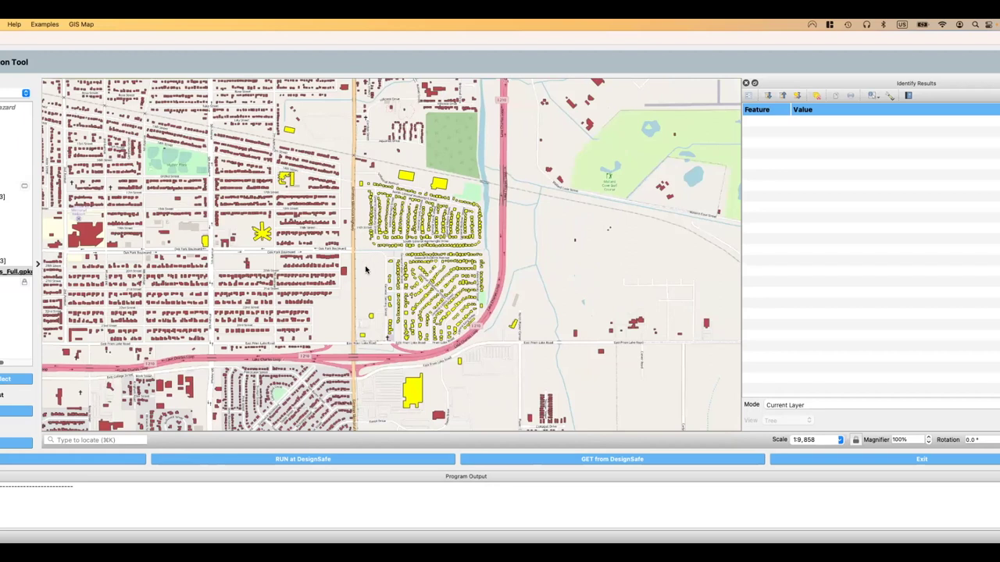
scroll(364, 267, down, 1)
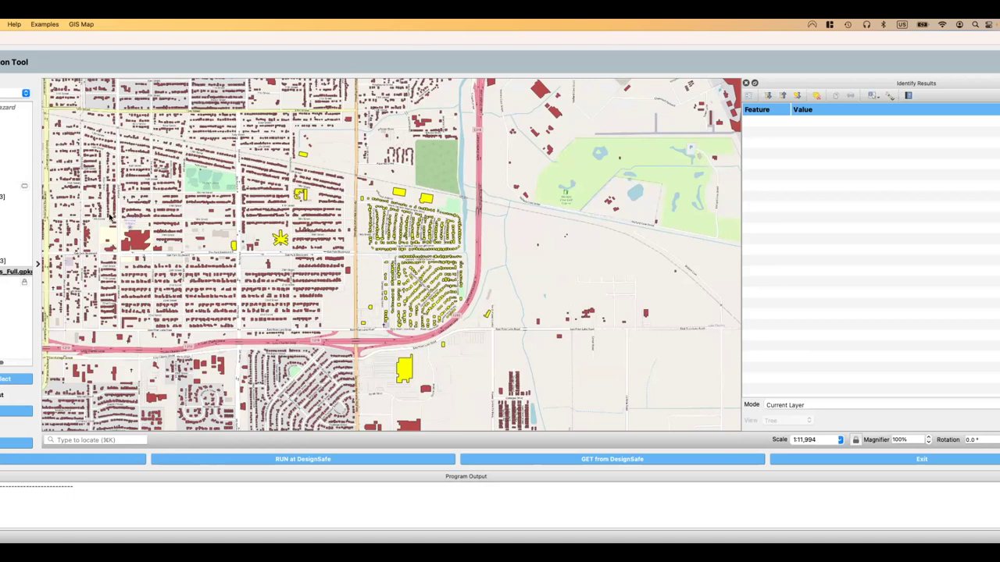
scroll(305, 248, down, 2)
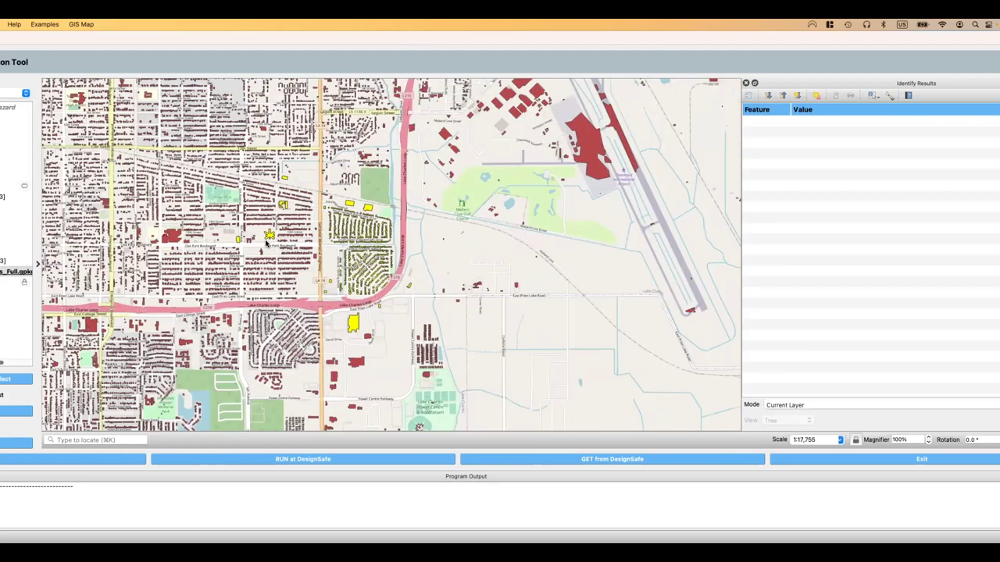
scroll(271, 247, down, 2)
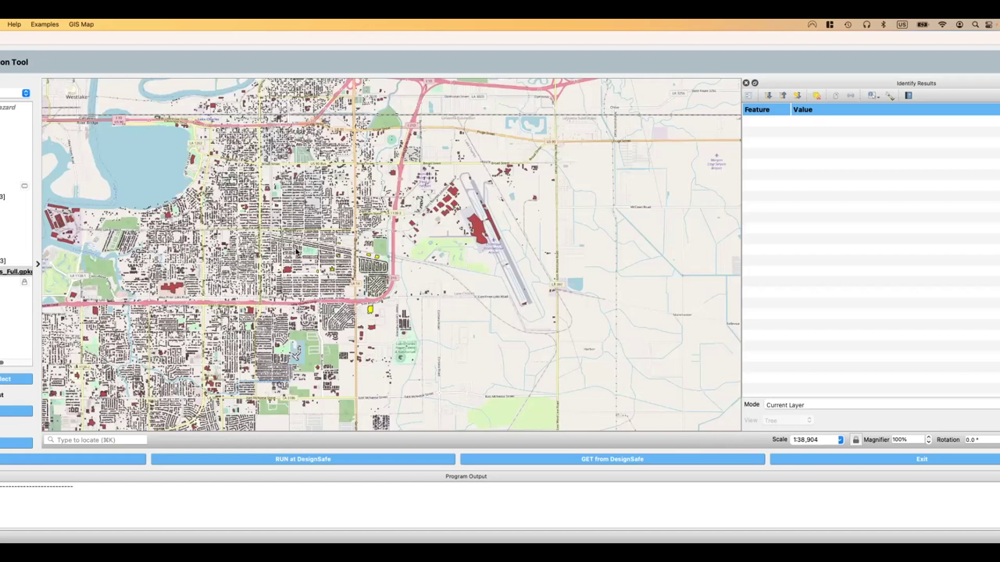
Load the analysis setup from input.json in the GSC_example folder
scroll(414, 207, down, 3)
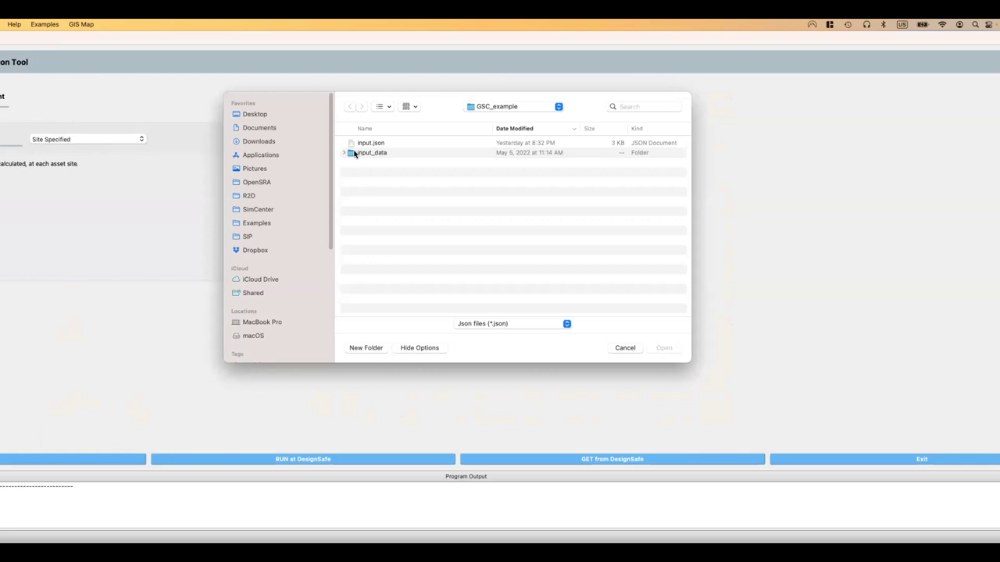
click(252, 116)
click(370, 153)
double_click(370, 153)
double_click(368, 143)
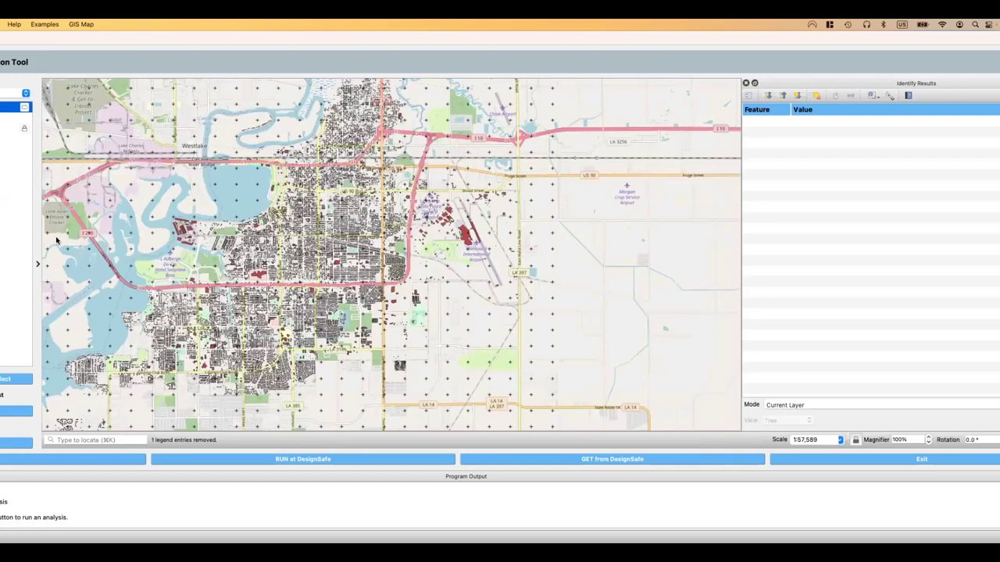
Identify a Hurricane Grid point east of the Chennault International Airport to read its station attributes and peak wind speeds
scroll(305, 278, up, 2)
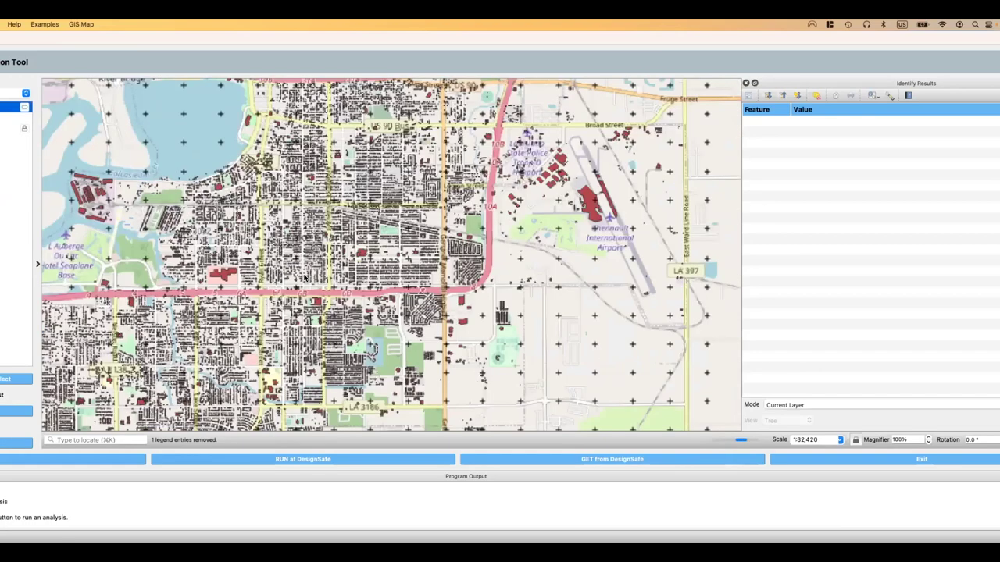
scroll(304, 278, down, 3)
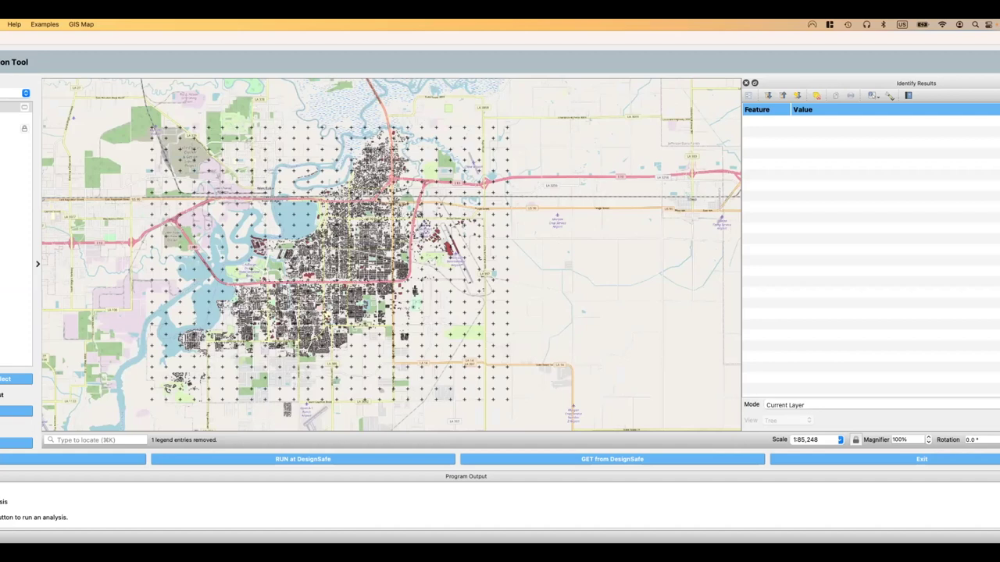
click(493, 248)
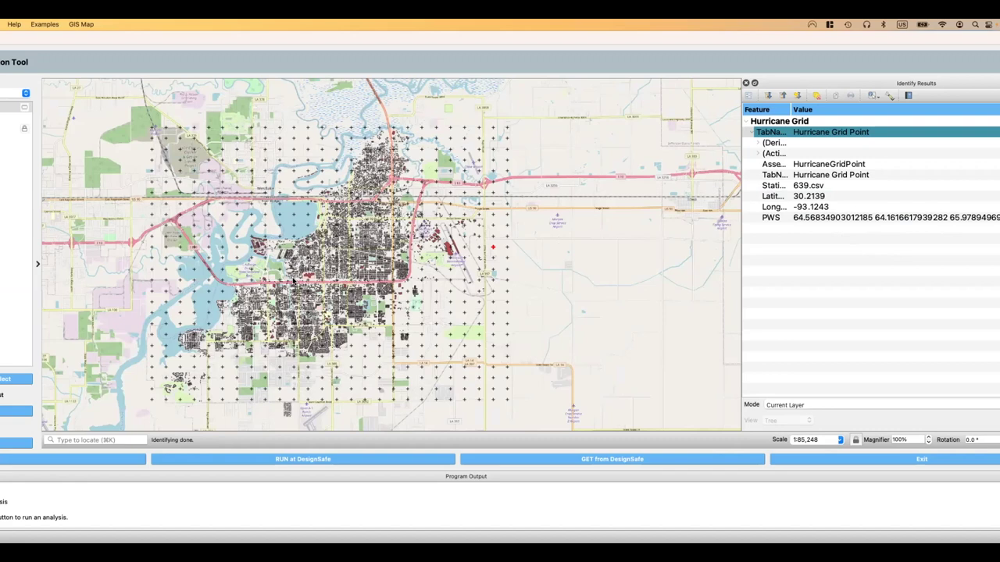
Examine how the hurricane wind grid covers the Lake Charles buildings, from neighbourhood scale out to the whole region
scroll(397, 264, up, 5)
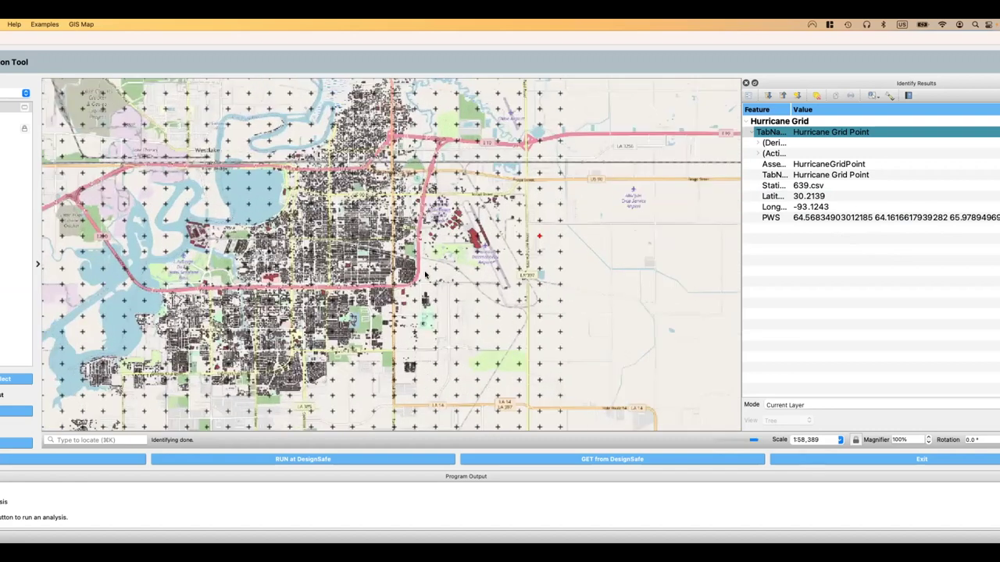
scroll(414, 279, up, 4)
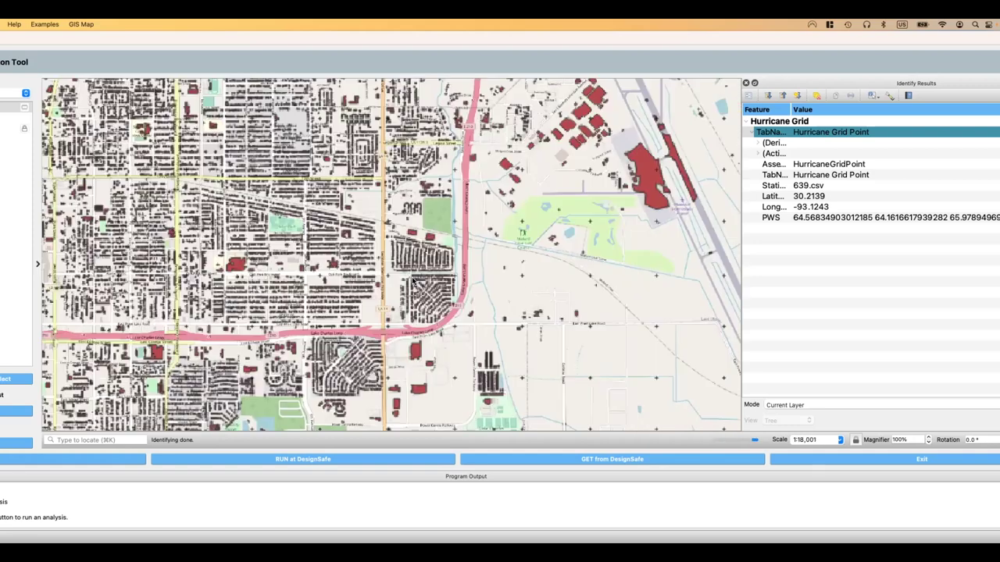
scroll(423, 282, down, 4)
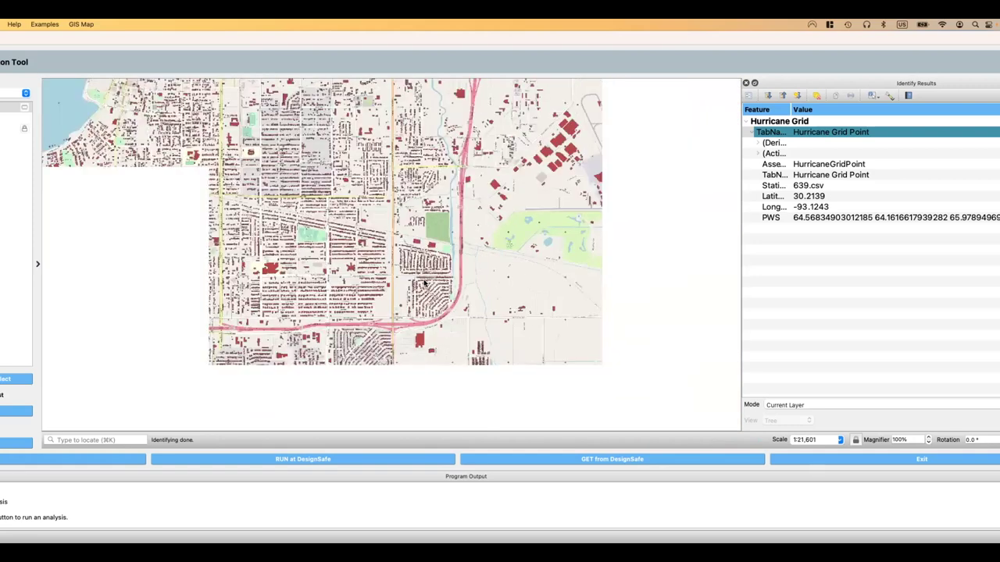
scroll(390, 243, down, 3)
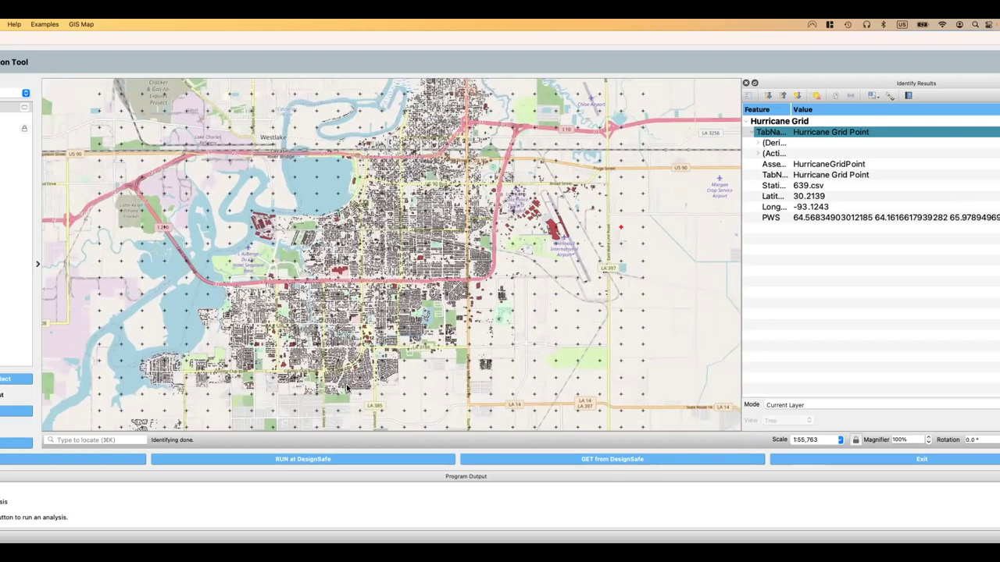
drag(401, 317, 416, 320)
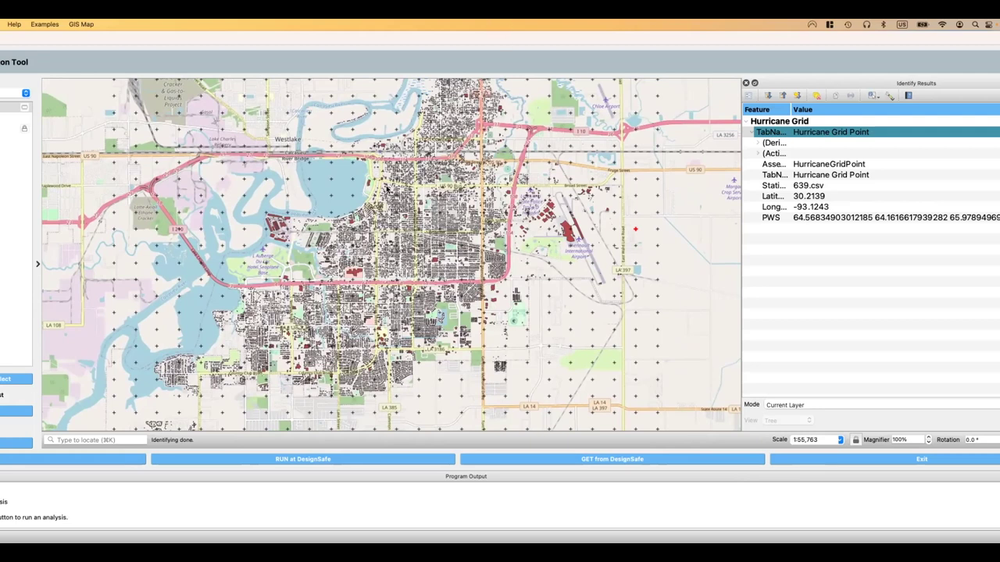
scroll(427, 243, down, 3)
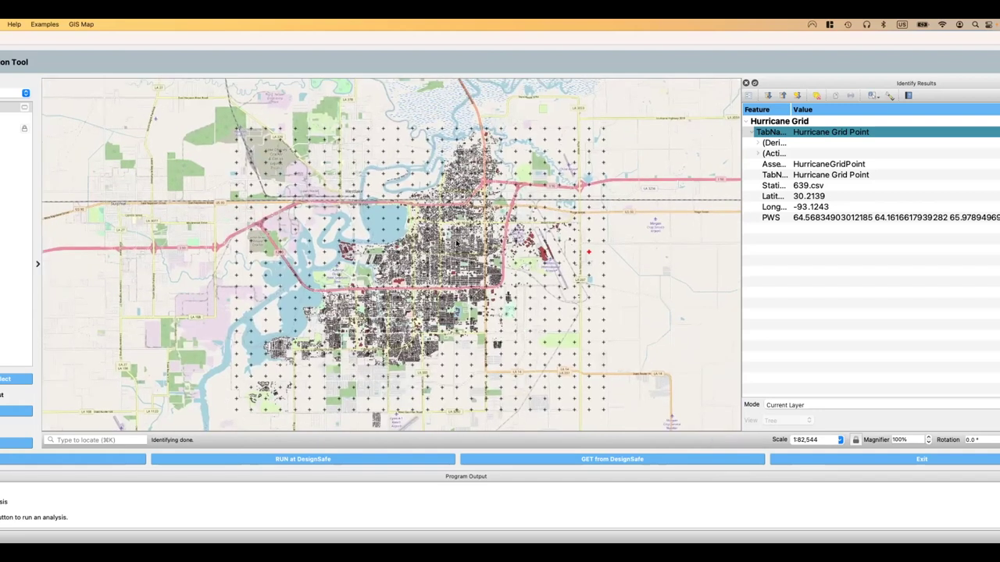
scroll(307, 247, down, 1)
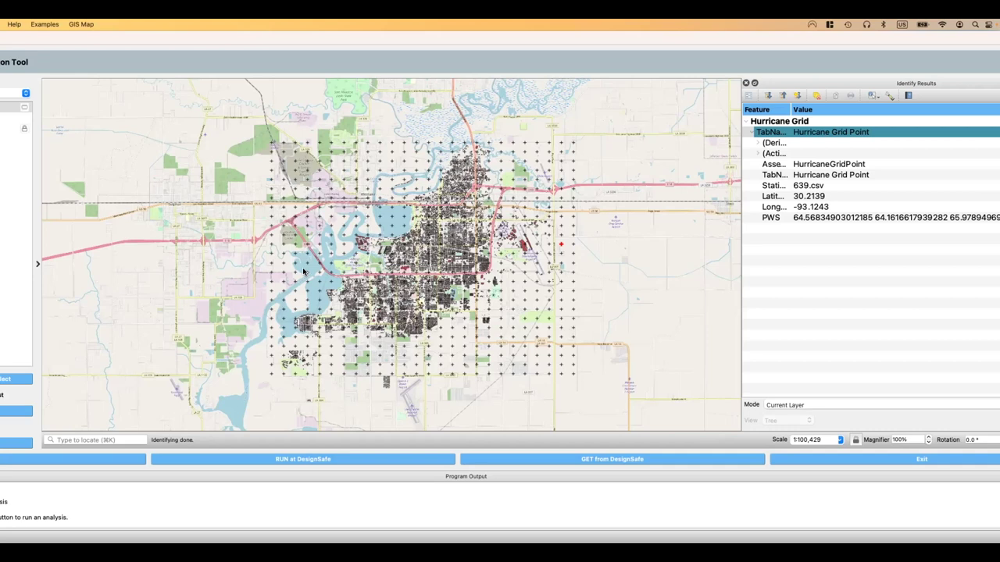
Set the Pelicun damage and loss prediction methodology to User-provided Fragilities
click(1, 262)
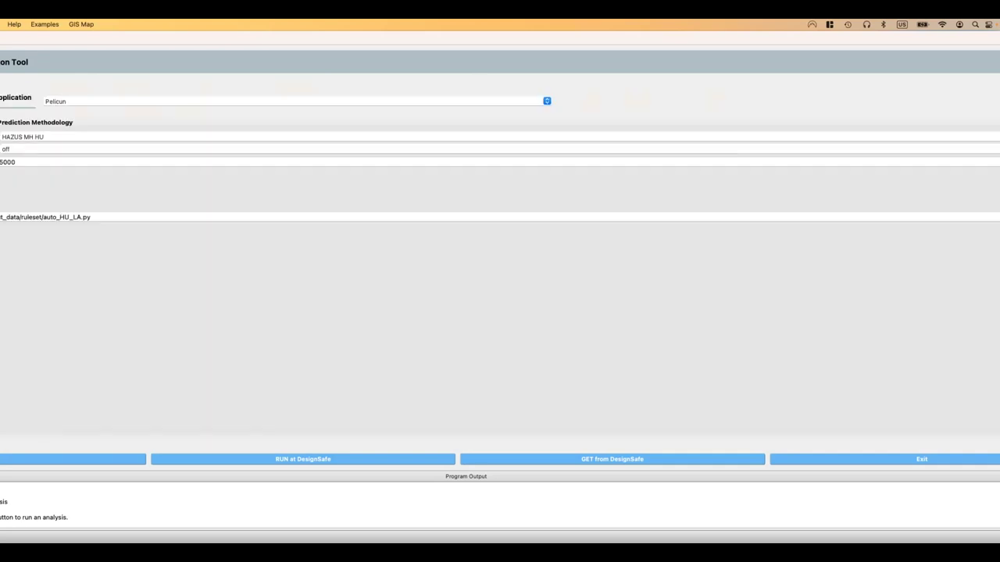
click(48, 139)
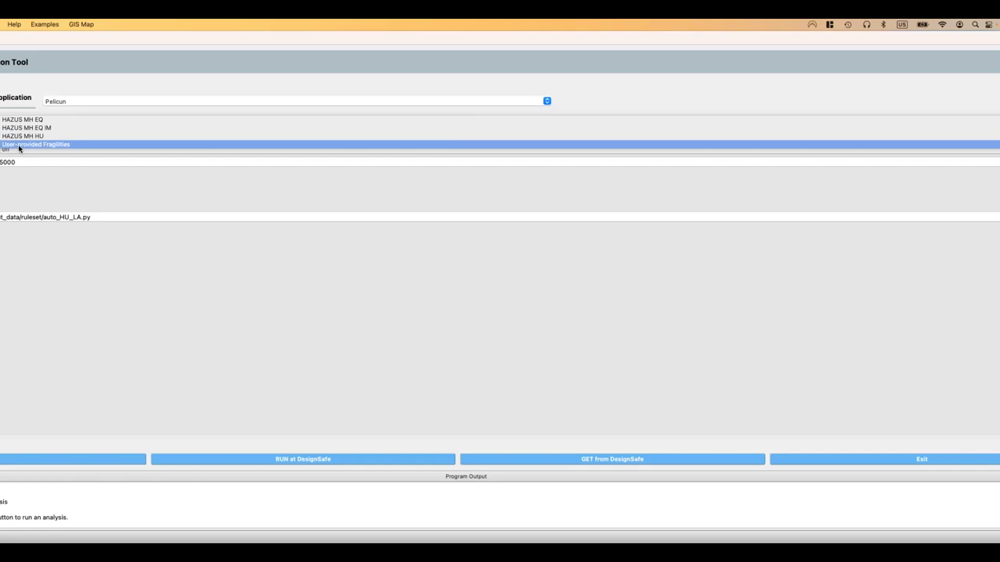
click(20, 146)
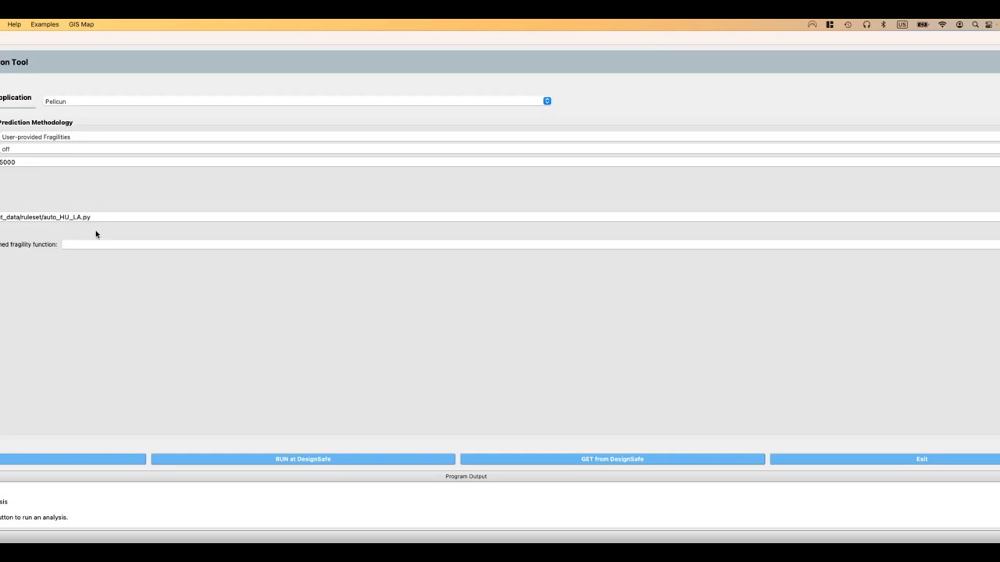
Load the E9 - Tsunami example and inspect its inundation raster and coastal buildings on the map
click(47, 26)
click(78, 140)
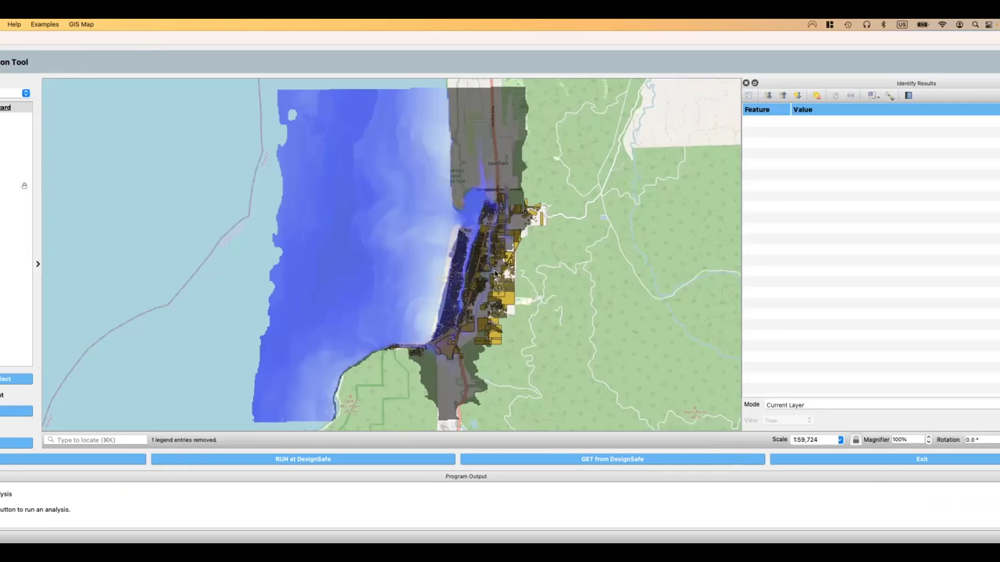
scroll(483, 268, up, 5)
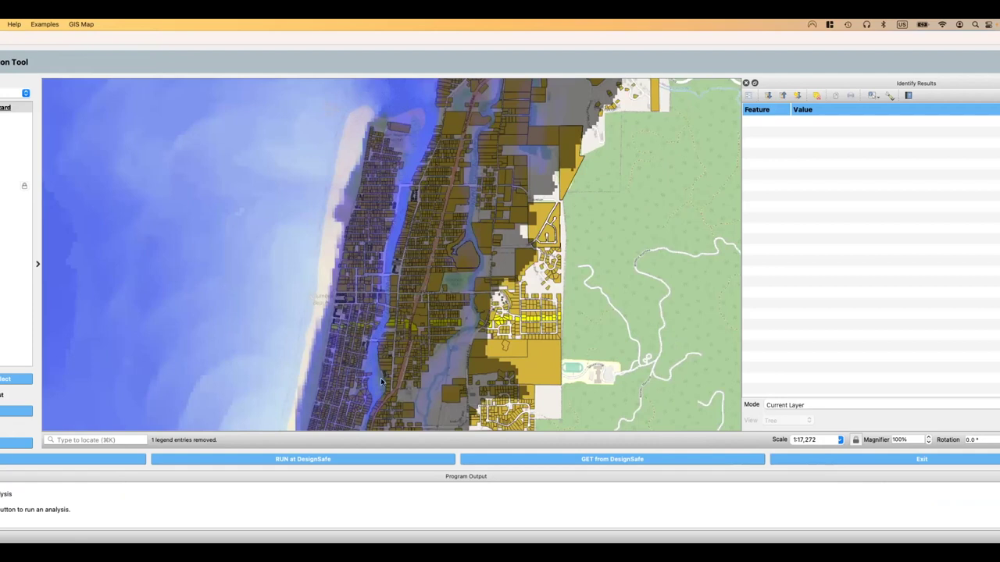
scroll(613, 329, down, 4)
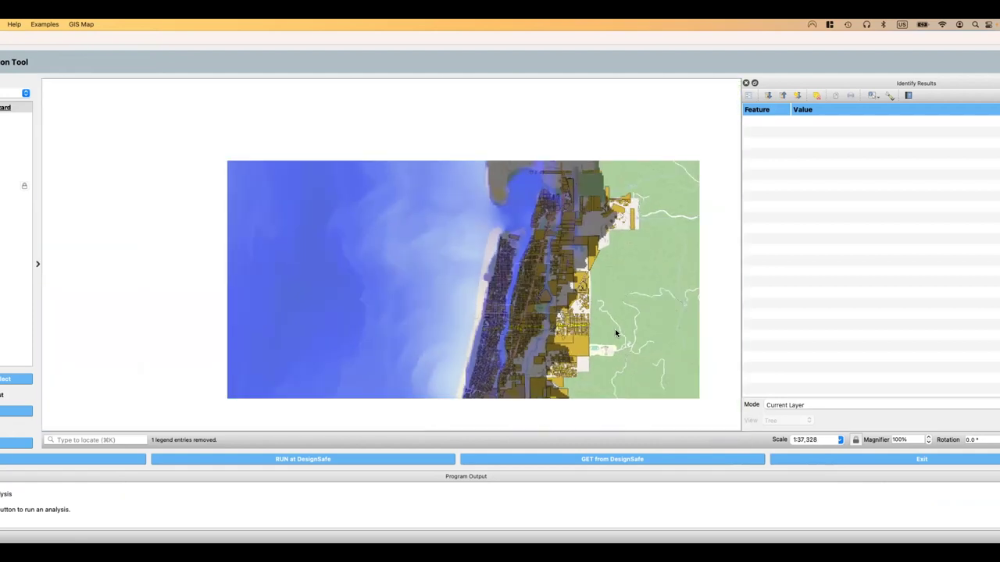
drag(615, 332, 482, 317)
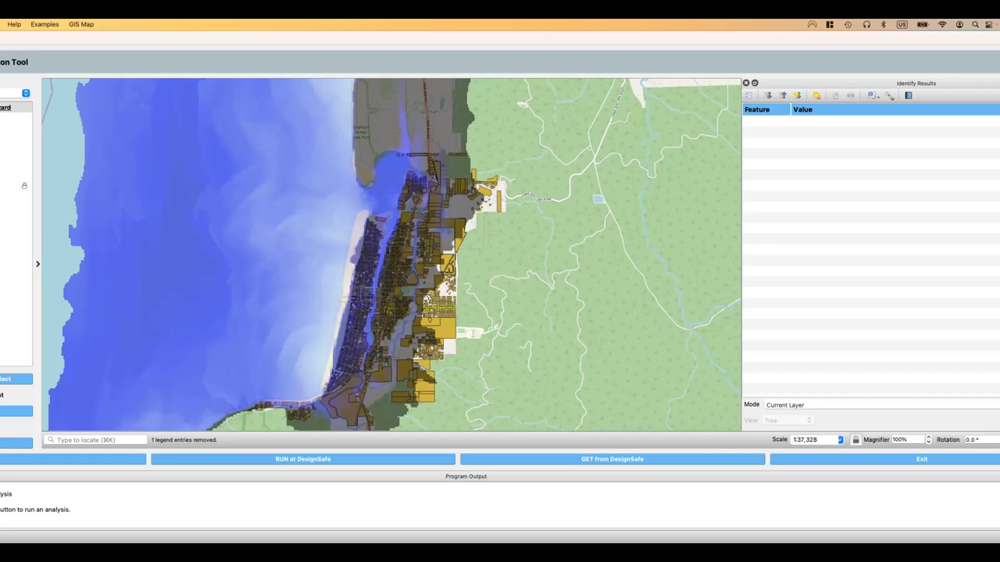
Review the inputs of the GIS Defined Hazard option, and return the hazard type to Raster Defined Hazard
click(3, 314)
click(76, 92)
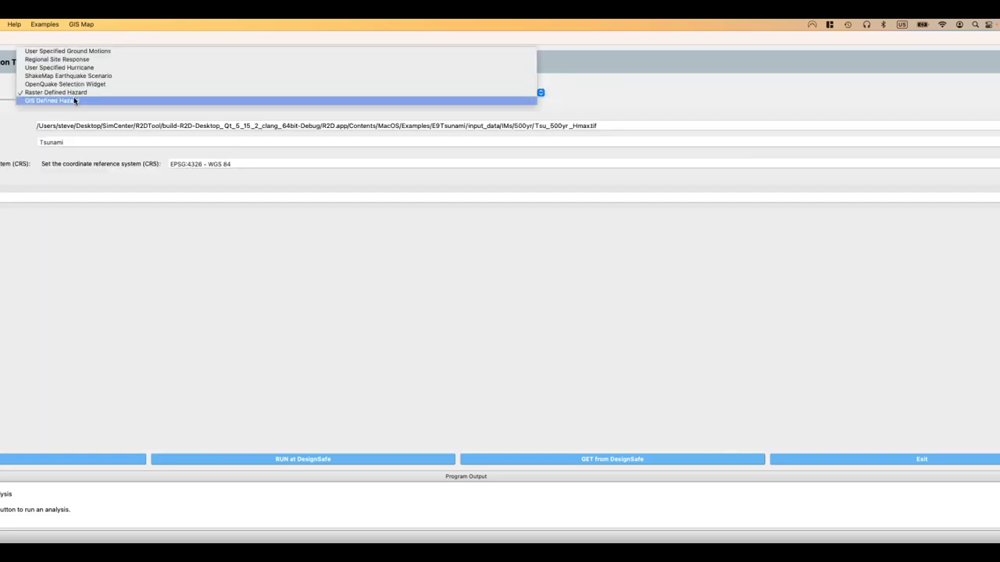
click(73, 100)
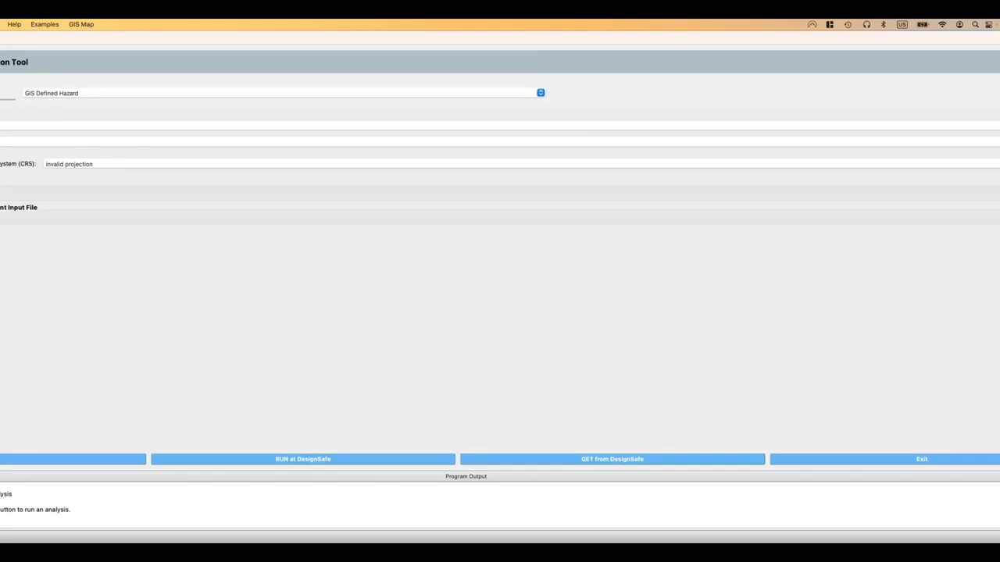
click(102, 95)
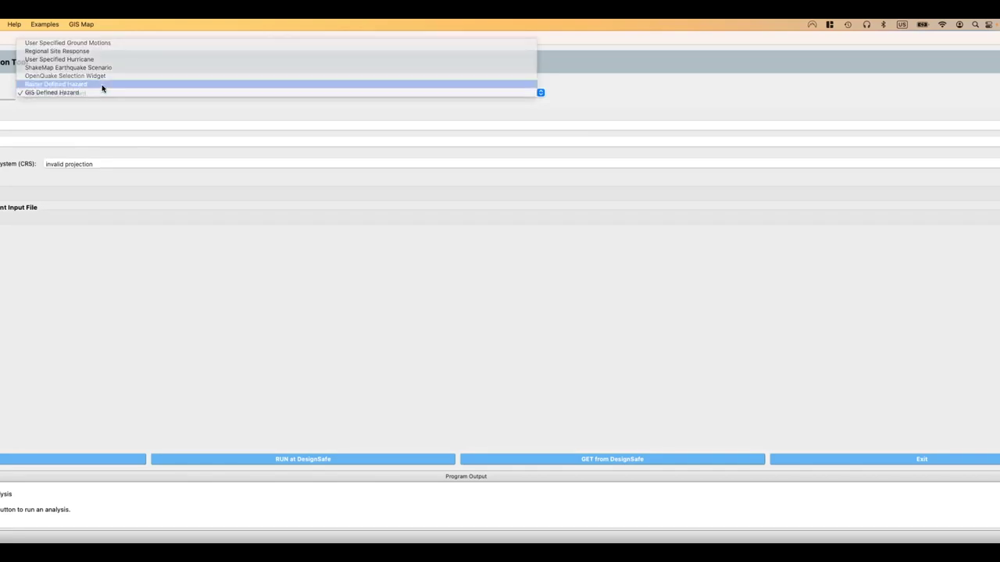
click(102, 86)
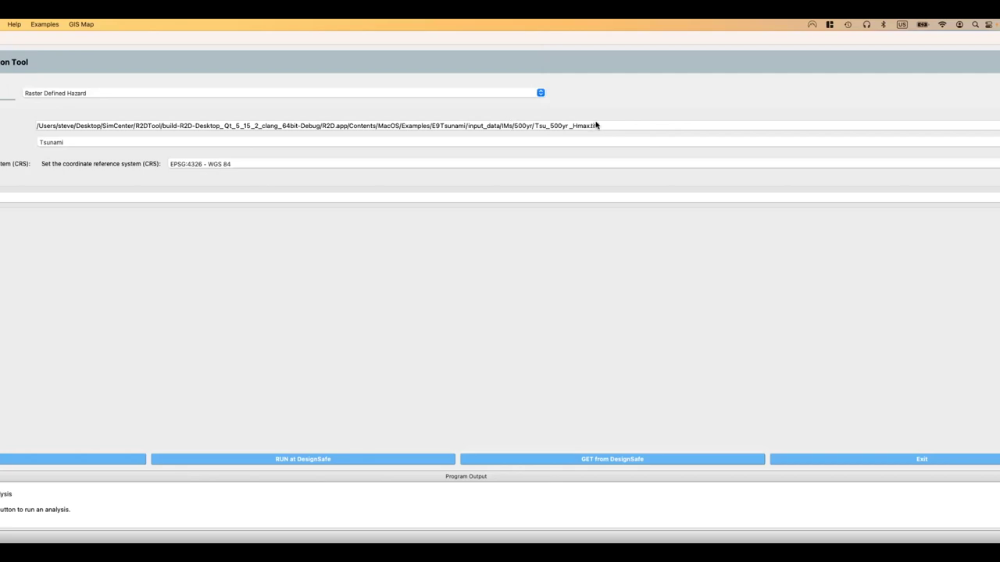
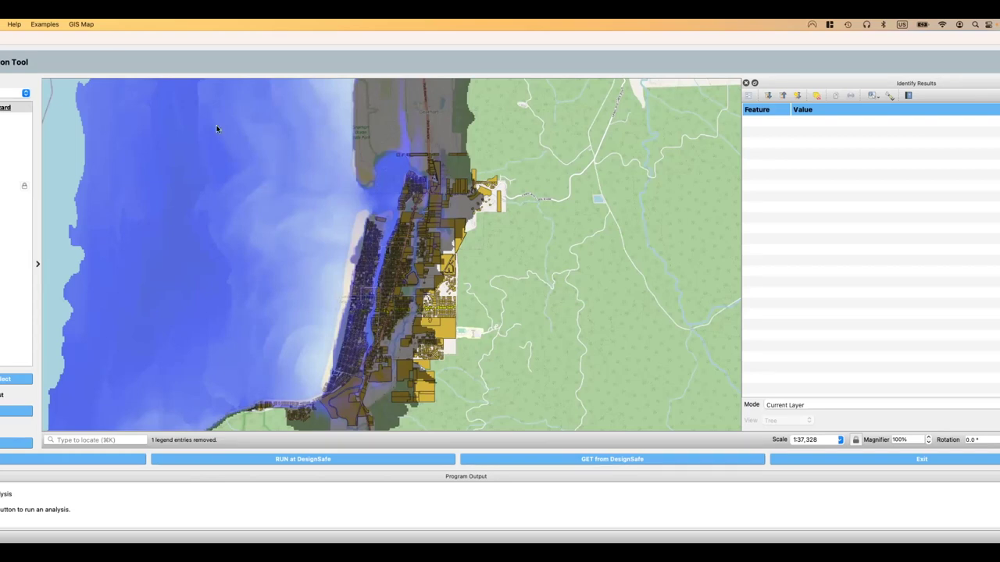
Load the E4 - OpenSeesPy FEM example and highlight the script file name cantilever_light.py in its model path
click(47, 26)
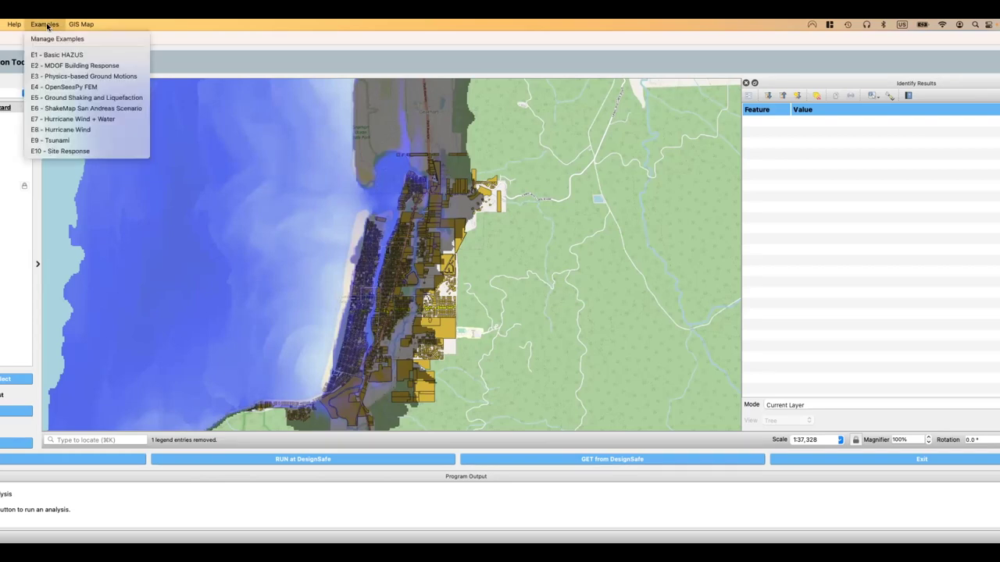
click(64, 88)
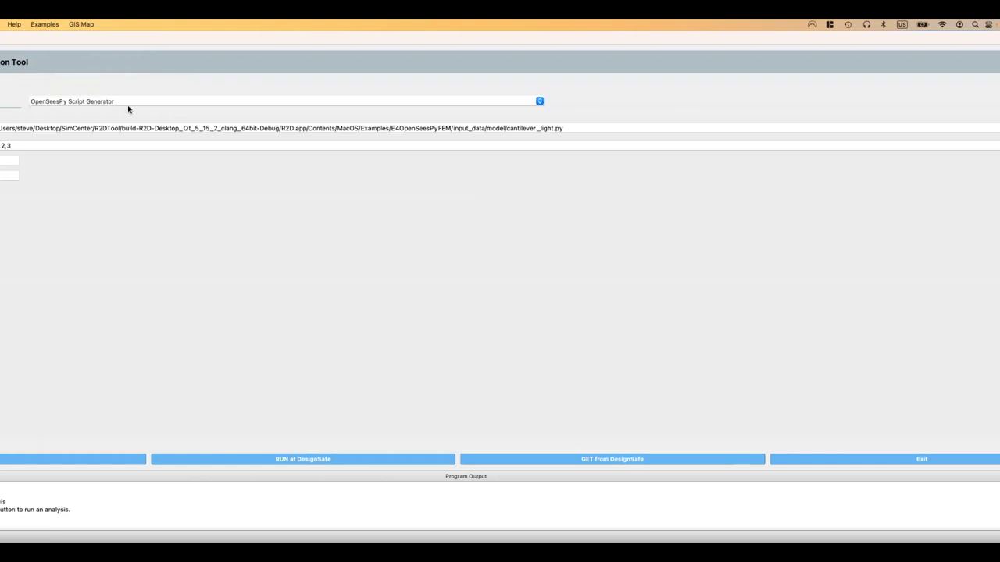
click(562, 129)
drag(562, 129, 506, 132)
click(516, 131)
drag(564, 130, 506, 130)
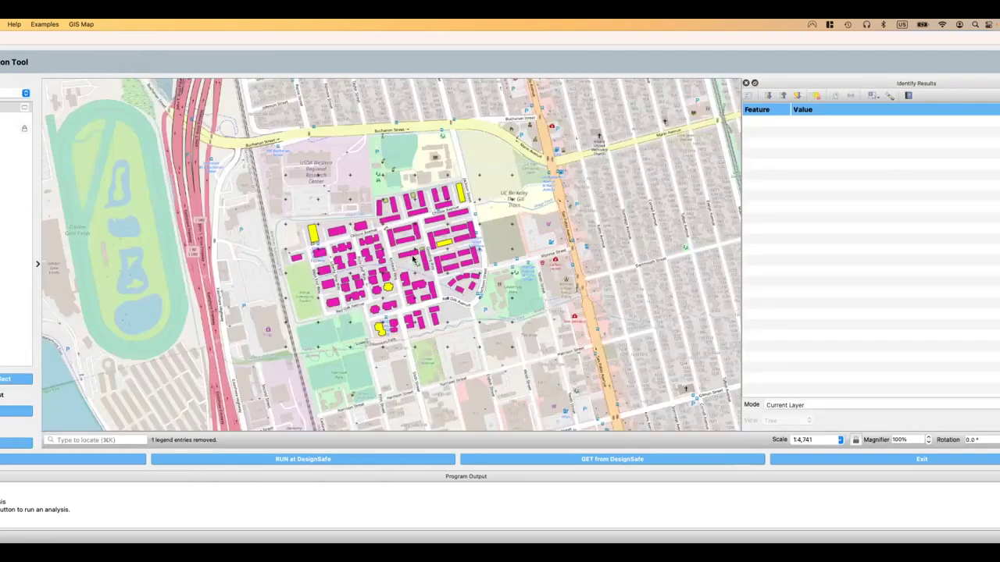
Review the example's mapped buildings, its OpenSeesPy model settings and the available simulation applications, keeping None as the simulation choice
scroll(375, 249, up, 2)
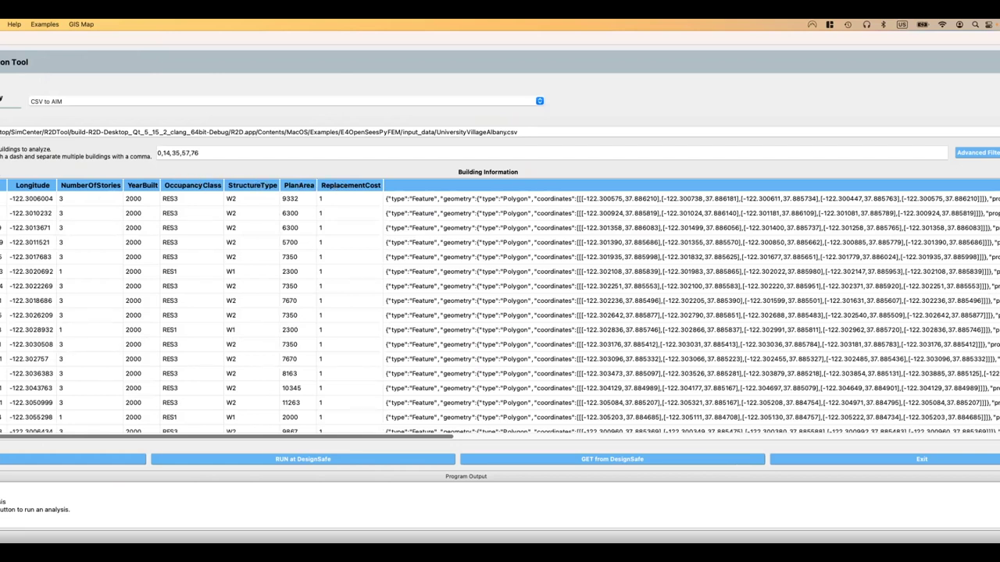
click(2, 235)
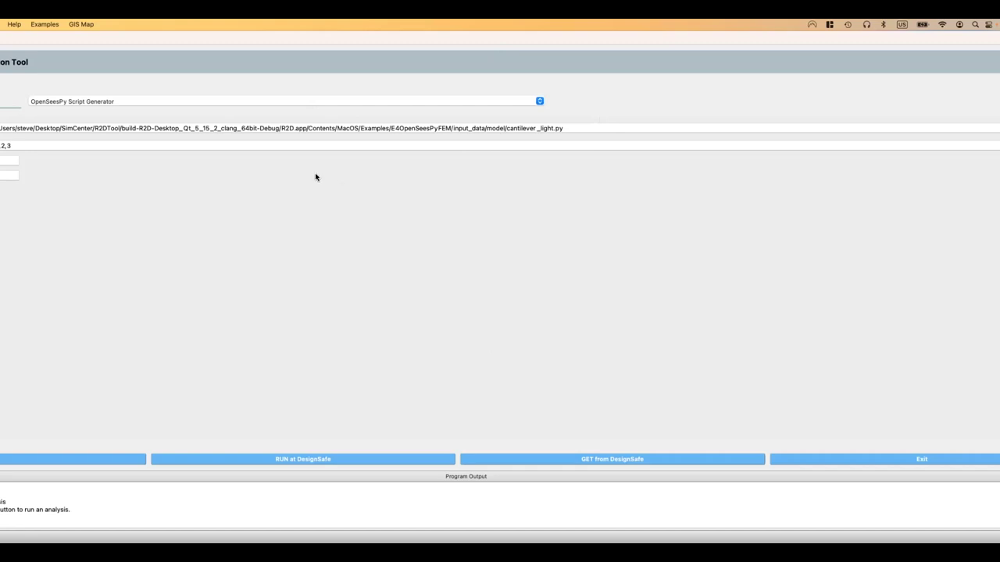
key(Up)
click(96, 101)
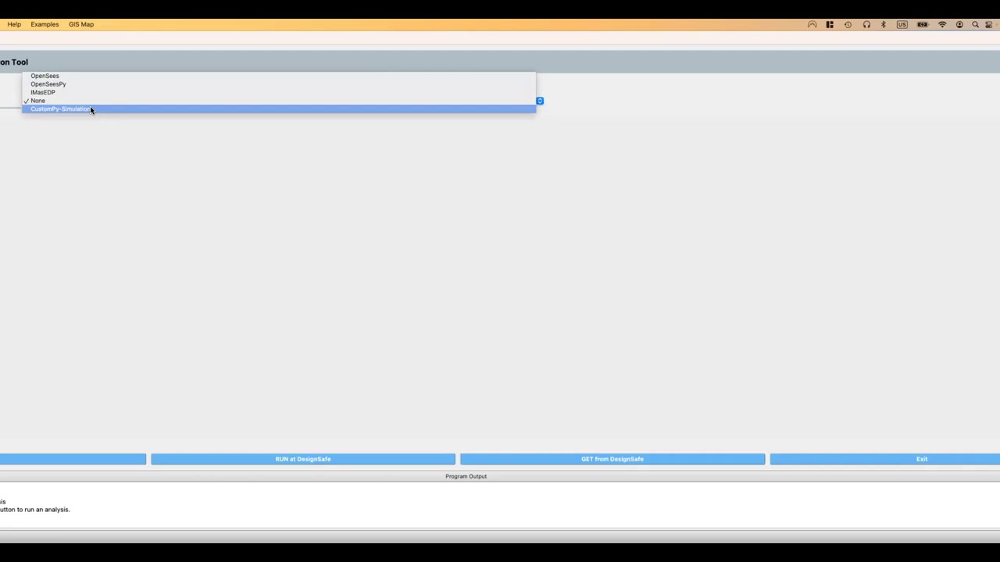
click(67, 100)
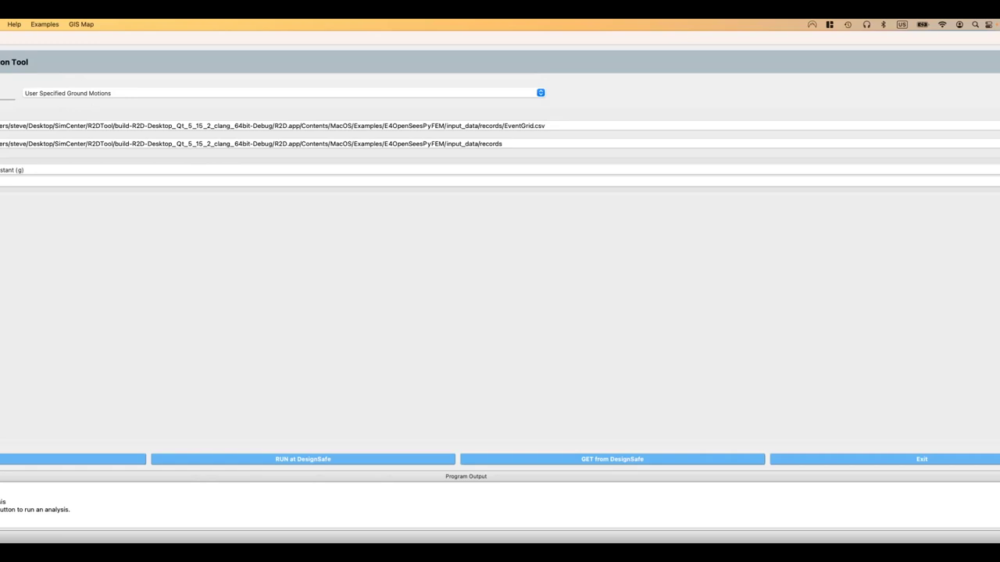
Review the hazard and simulation application choices again, keeping User Specified Ground Motions for the hazard and None for the simulation
click(282, 93)
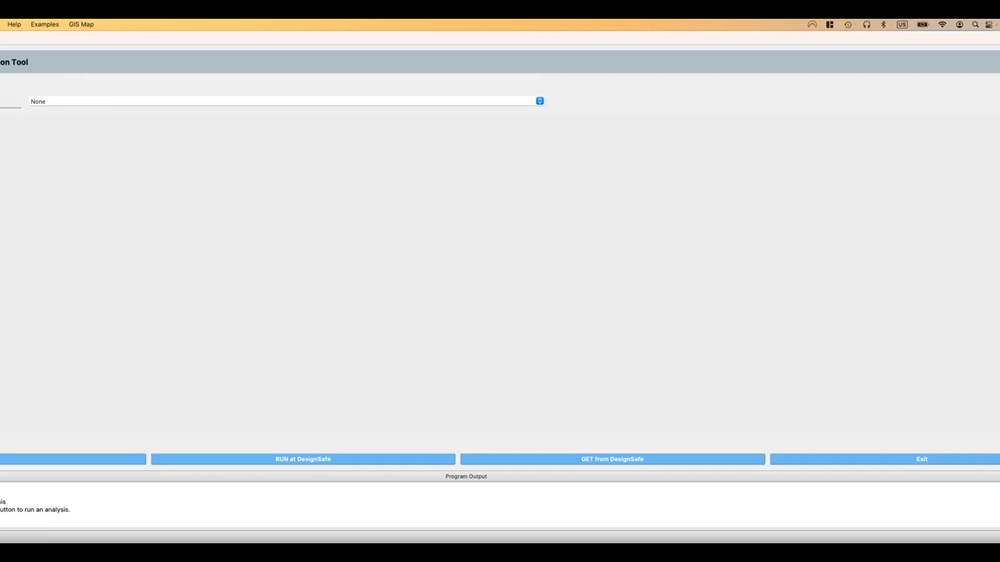
click(167, 101)
click(167, 123)
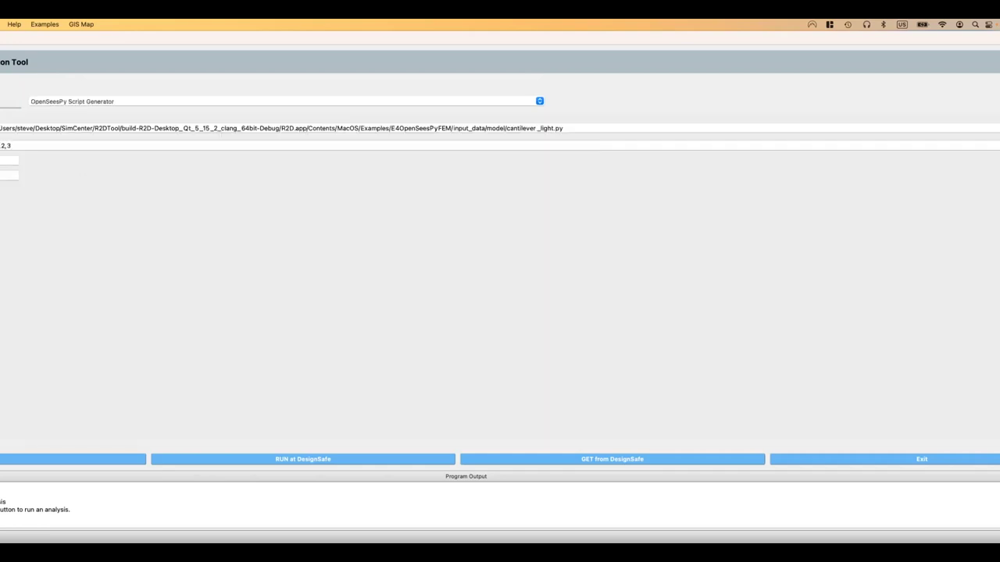
key(Up)
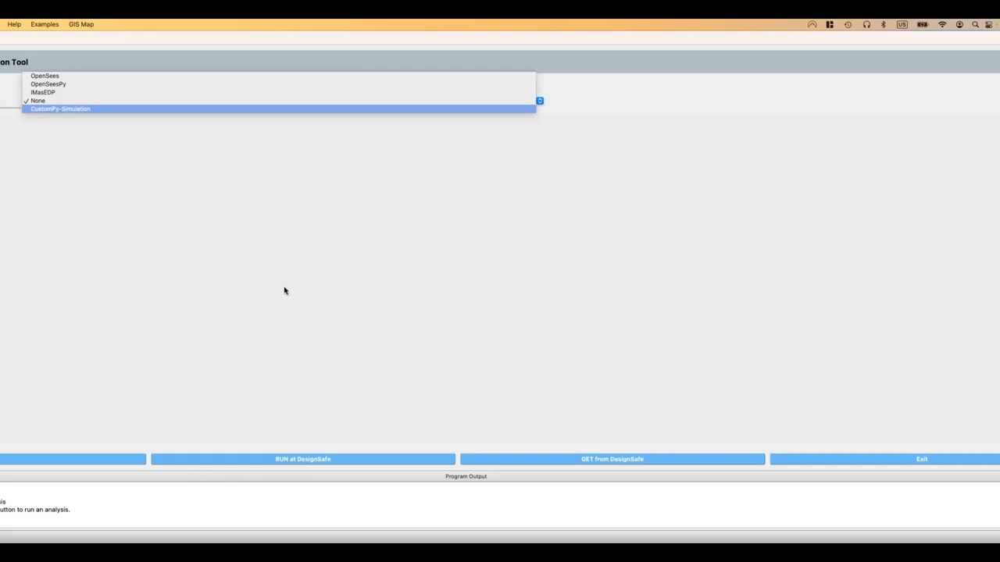
key(Escape)
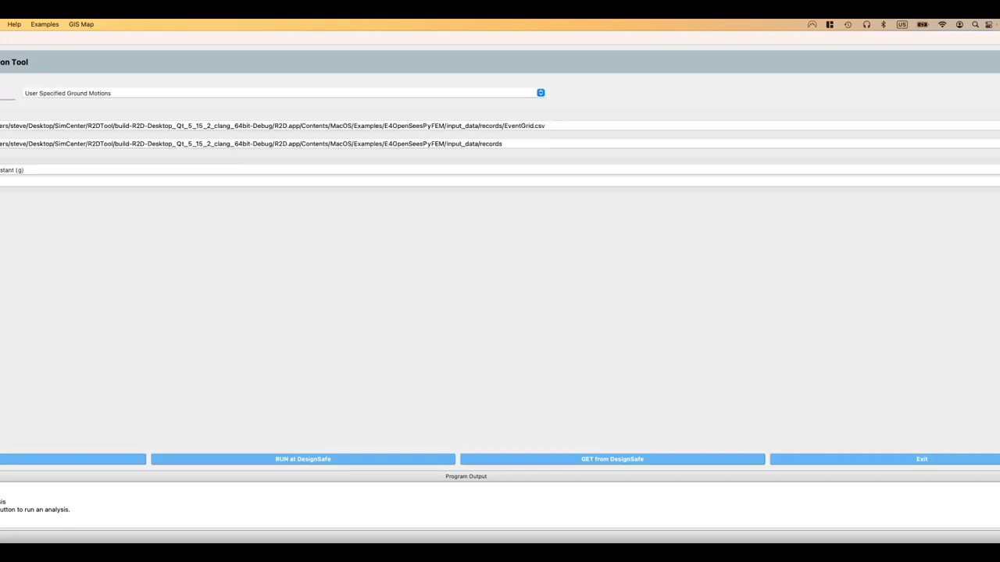
Review the Hurricane Scenario Simulation tool's hurricane source choices, including the option with browsable input files, and close the tool
click(3, 24)
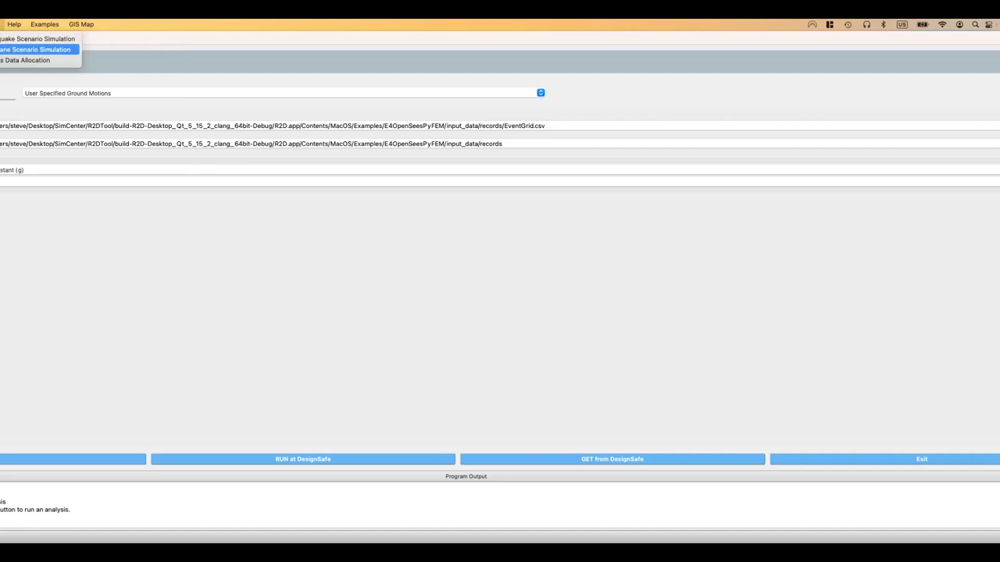
click(35, 49)
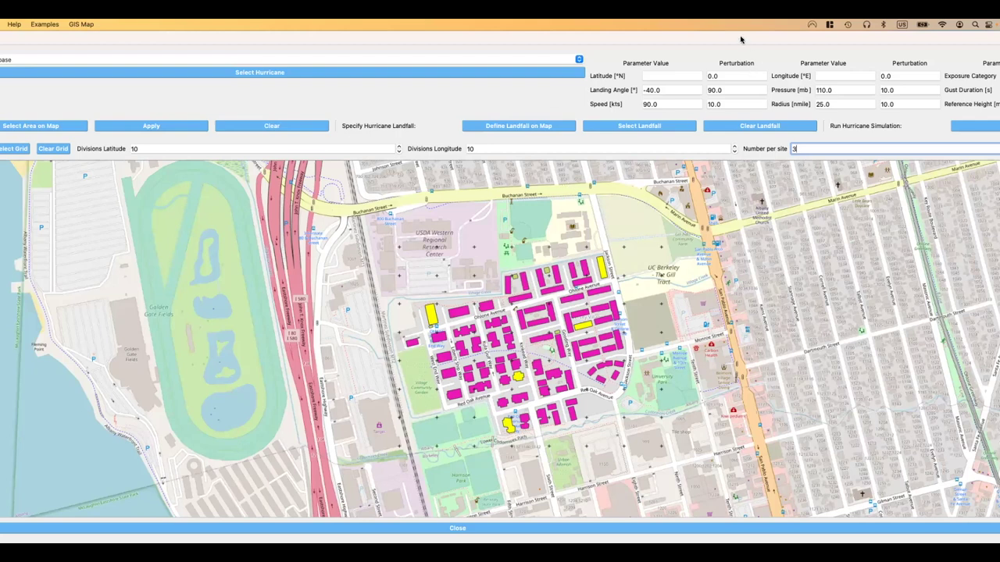
click(737, 125)
click(4, 59)
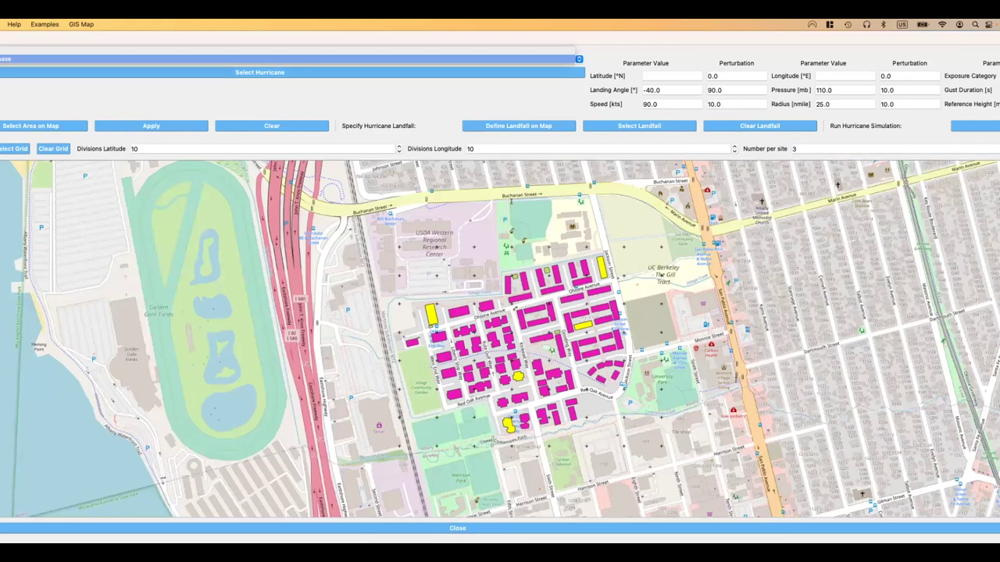
key(Return)
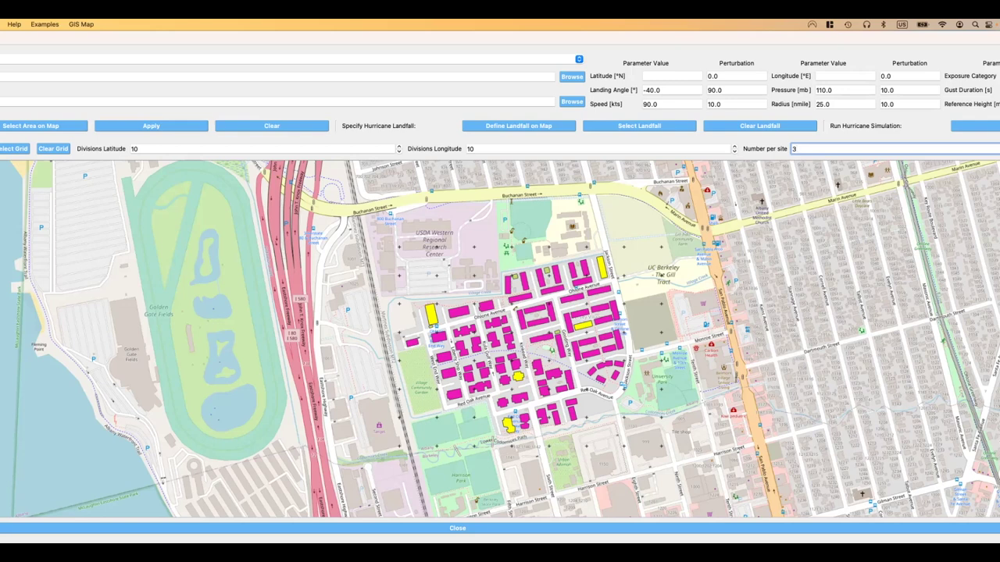
click(338, 528)
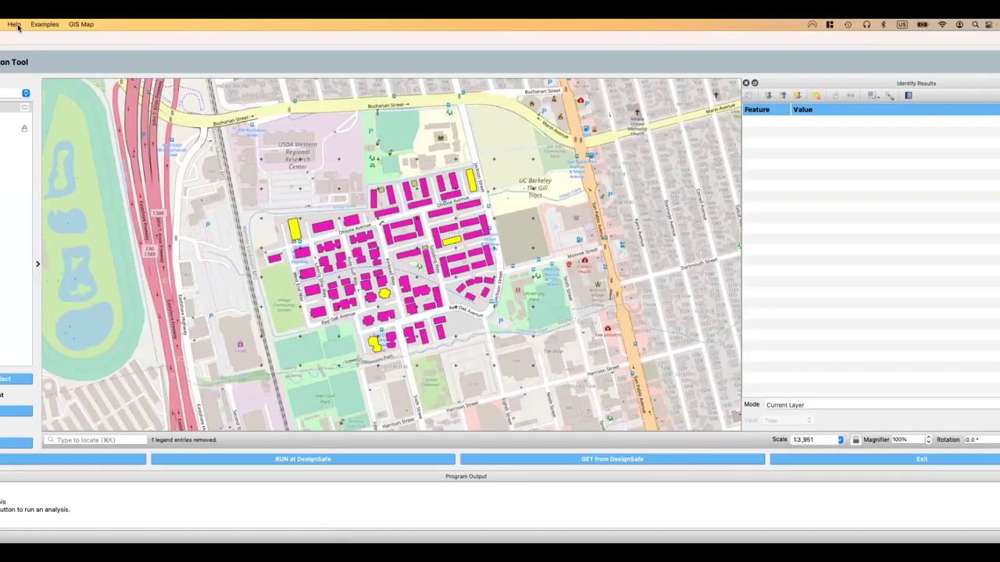
Load the E1 - Basic HAZUS example with its San Francisco building map and run its analysis
click(14, 24)
mouse_move(45, 24)
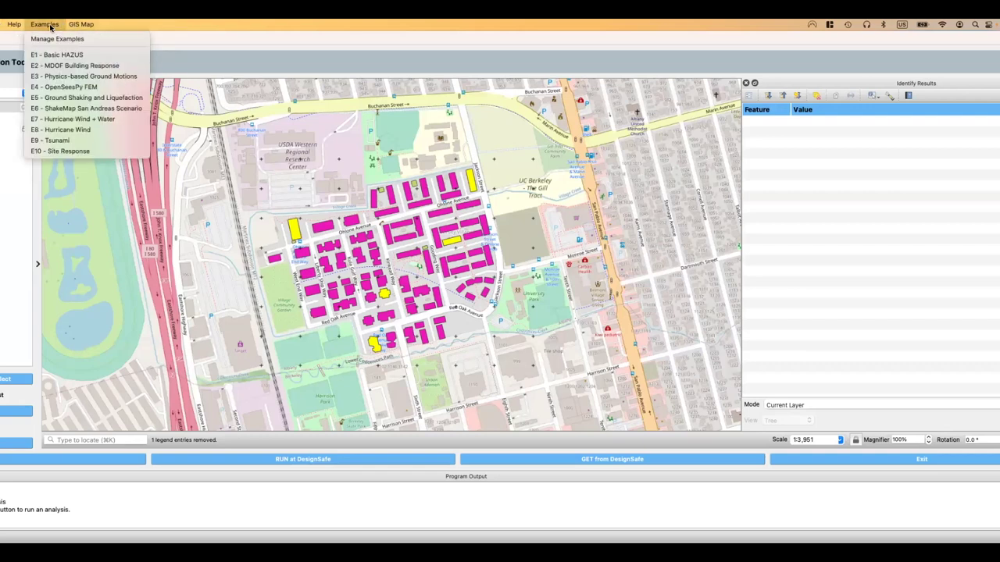
click(55, 54)
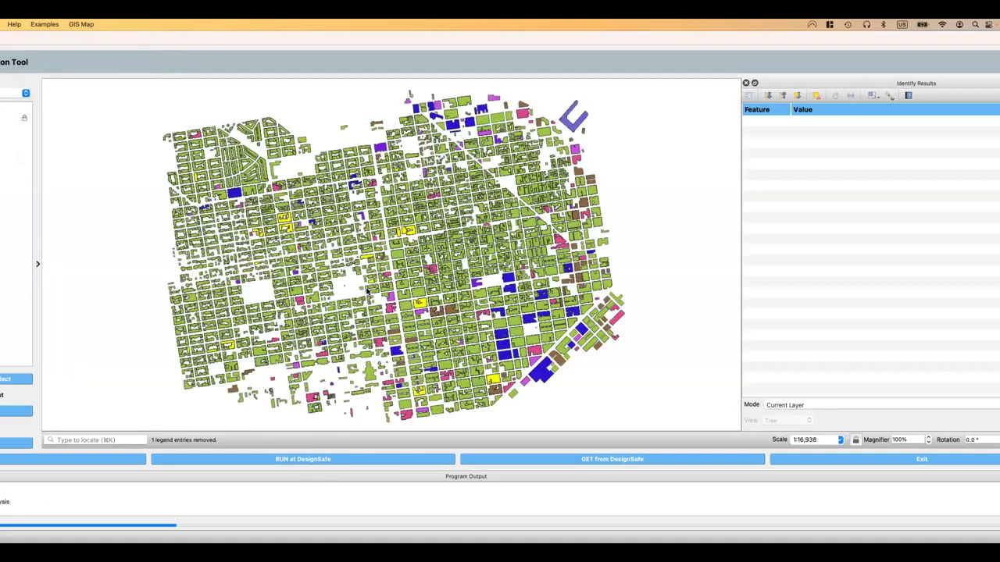
scroll(367, 290, down, 2)
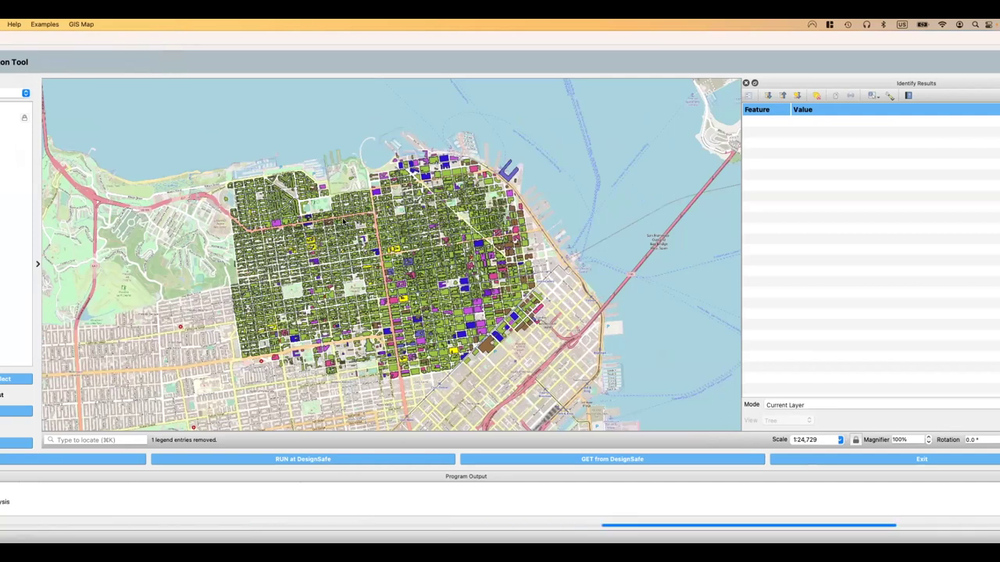
scroll(285, 239, up, 1)
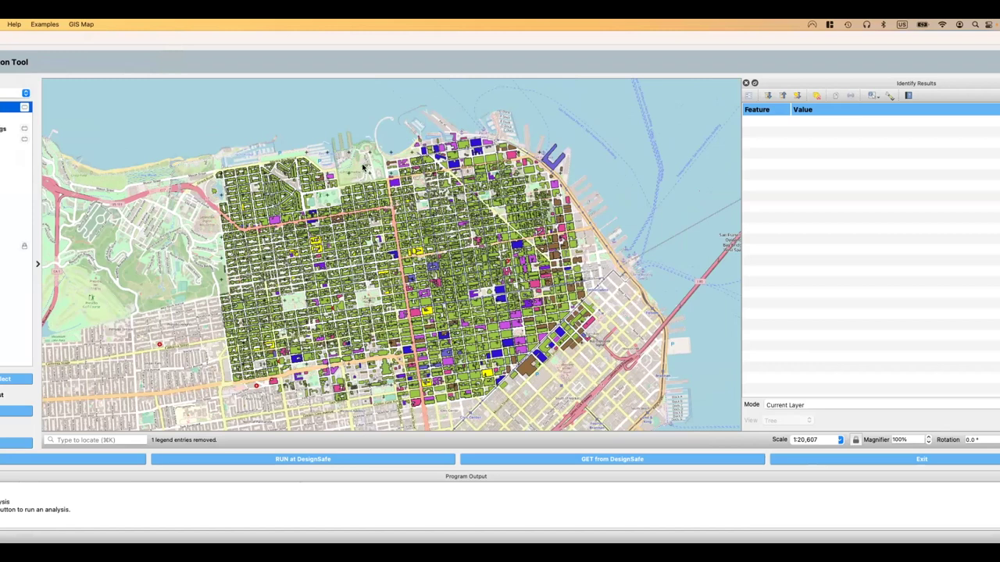
click(72, 458)
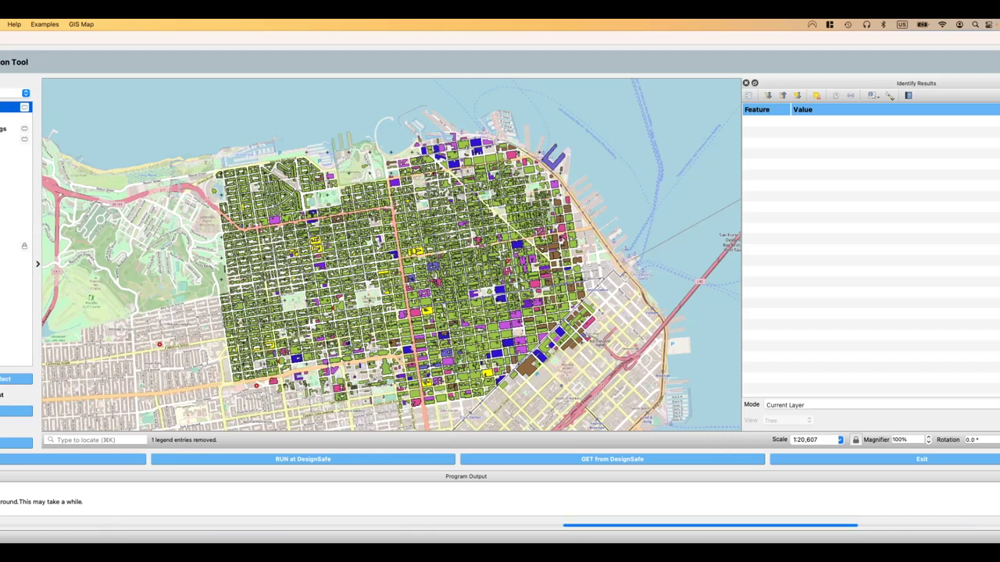
Review the file formats available for exporting the buildings layer's features, keeping ESRI Shapefile, and cancel the export
right_click(8, 129)
mouse_move(17, 332)
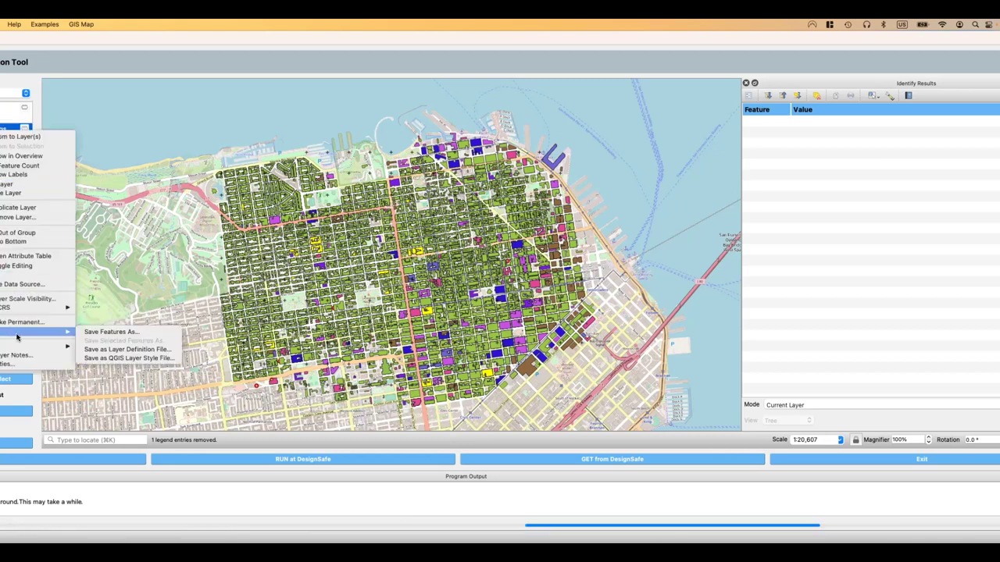
click(100, 333)
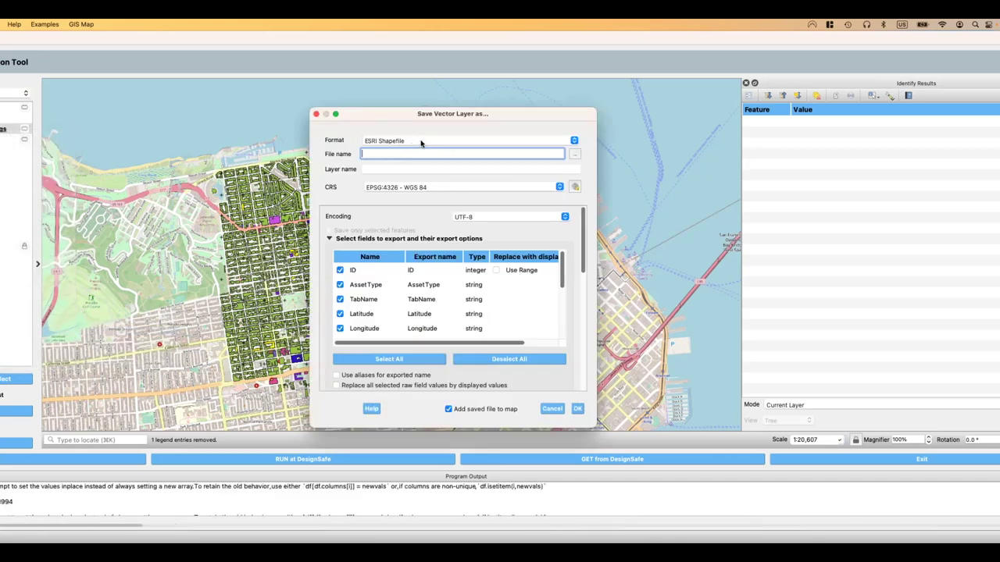
click(420, 142)
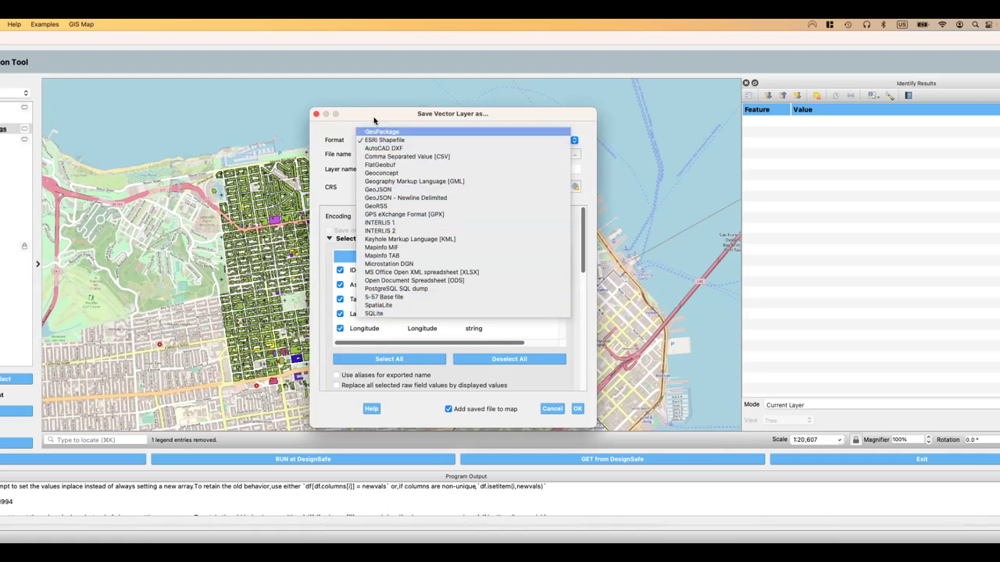
key(Escape)
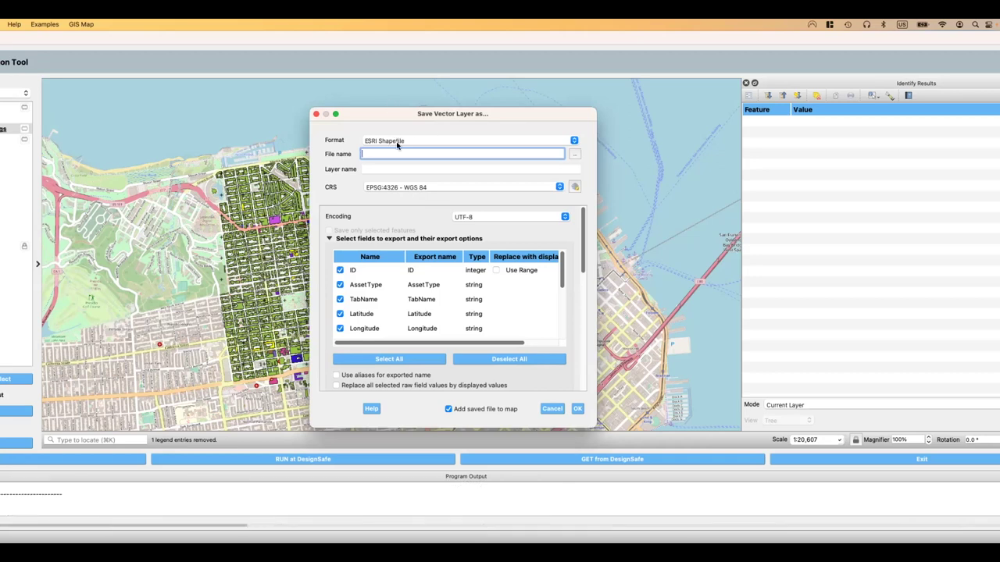
click(551, 410)
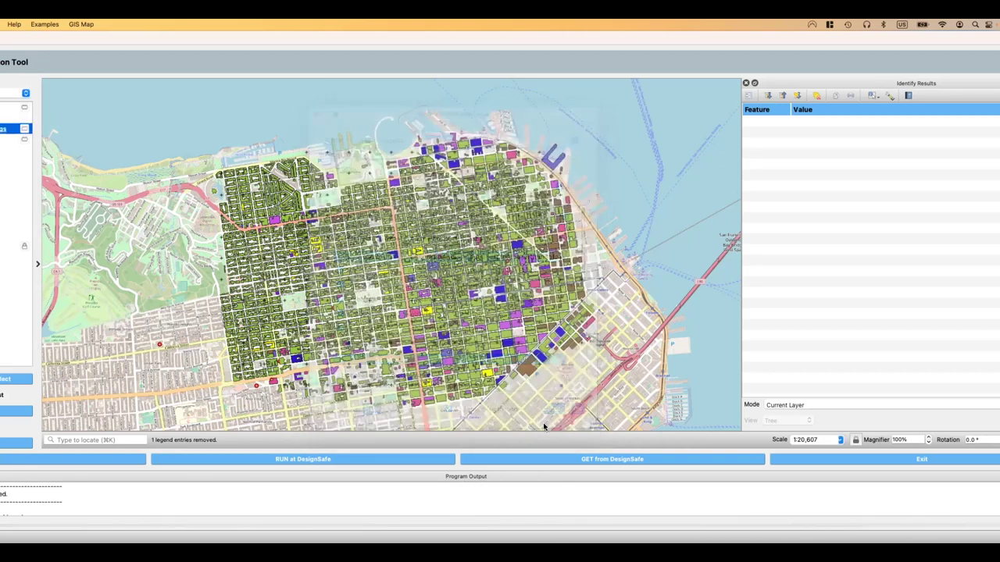